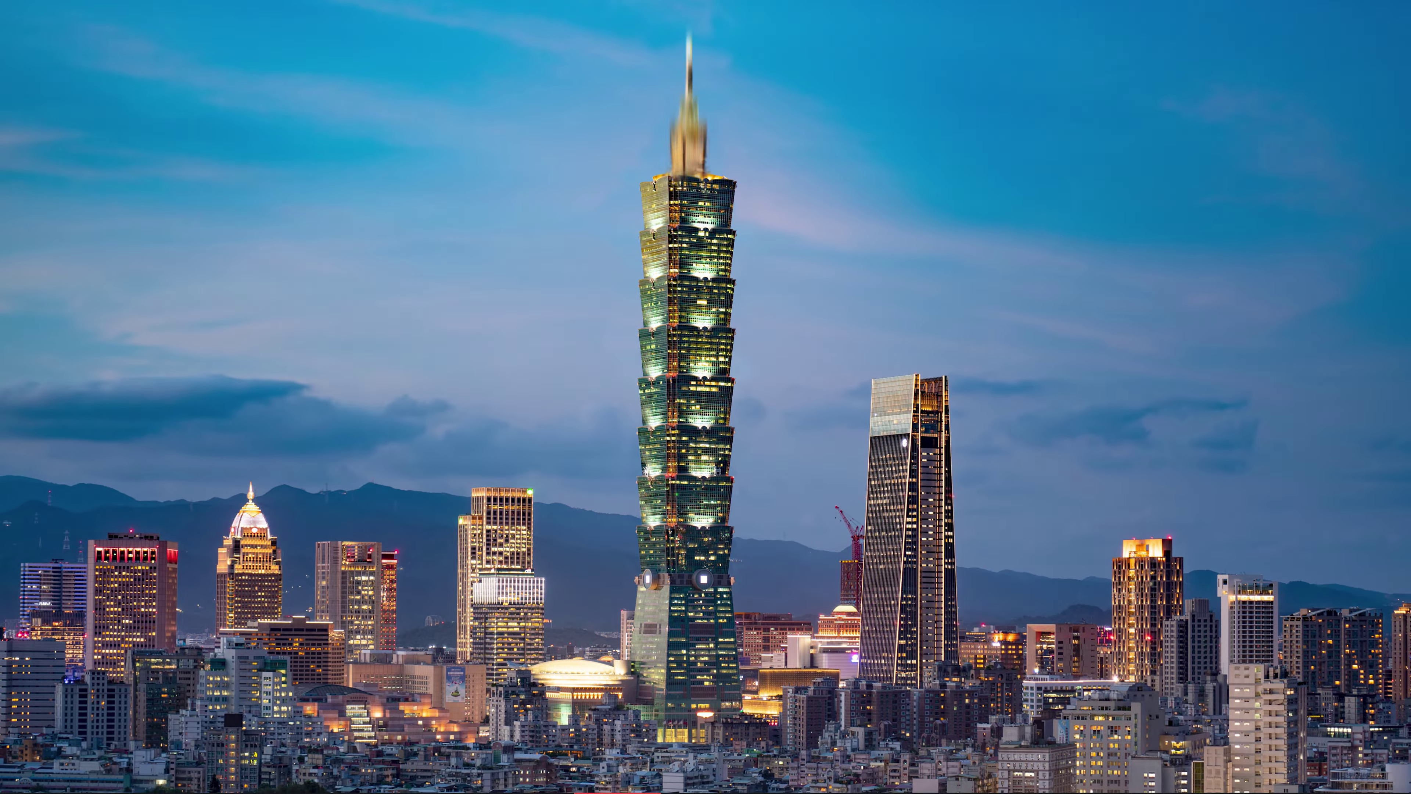
Step: Play back the 4K Taipei skyline clip on Timeline 1 in the viewer
left_click(679, 487)
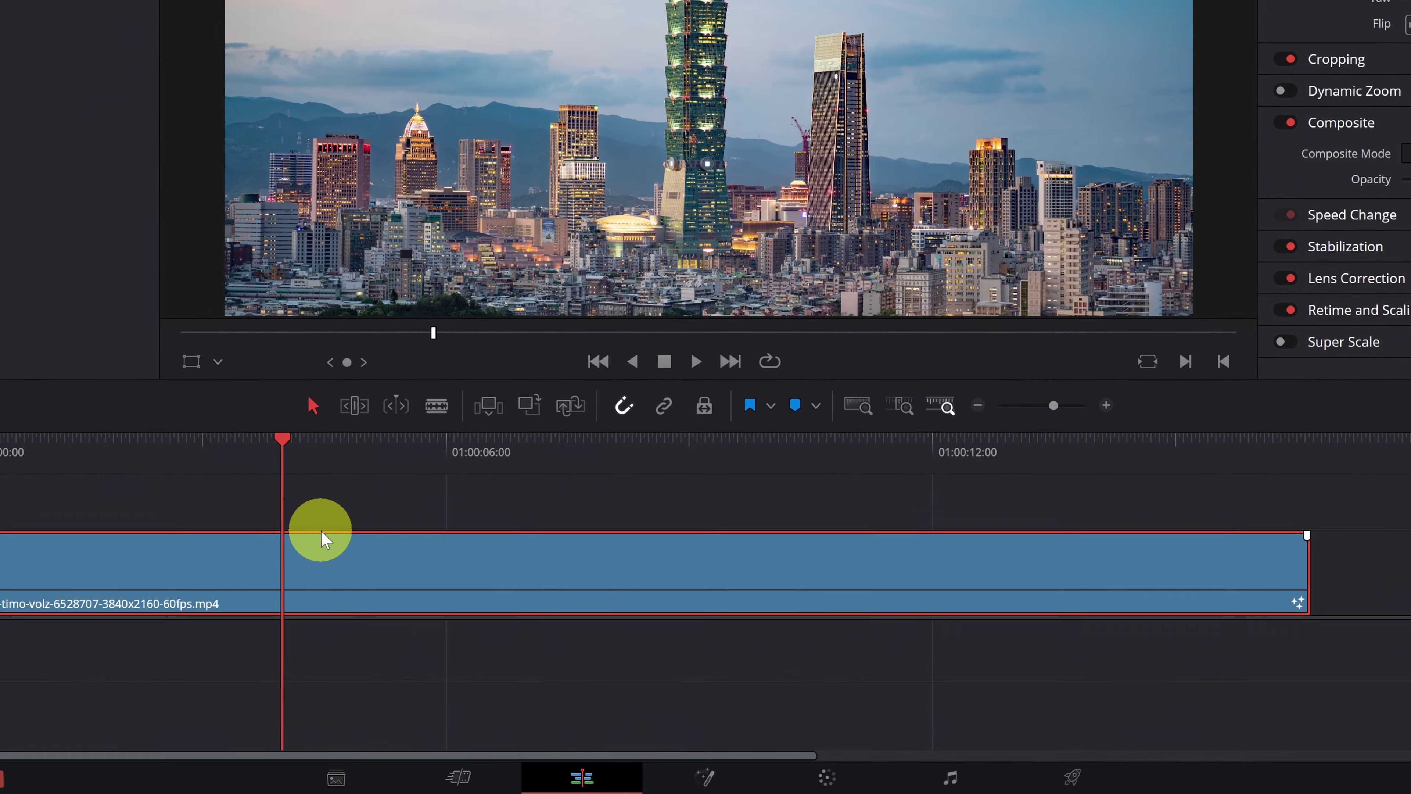
Step: On the Fusion page, insert a Blur node after MediaIn1 with Blur Size 10.2
left_click(722, 781)
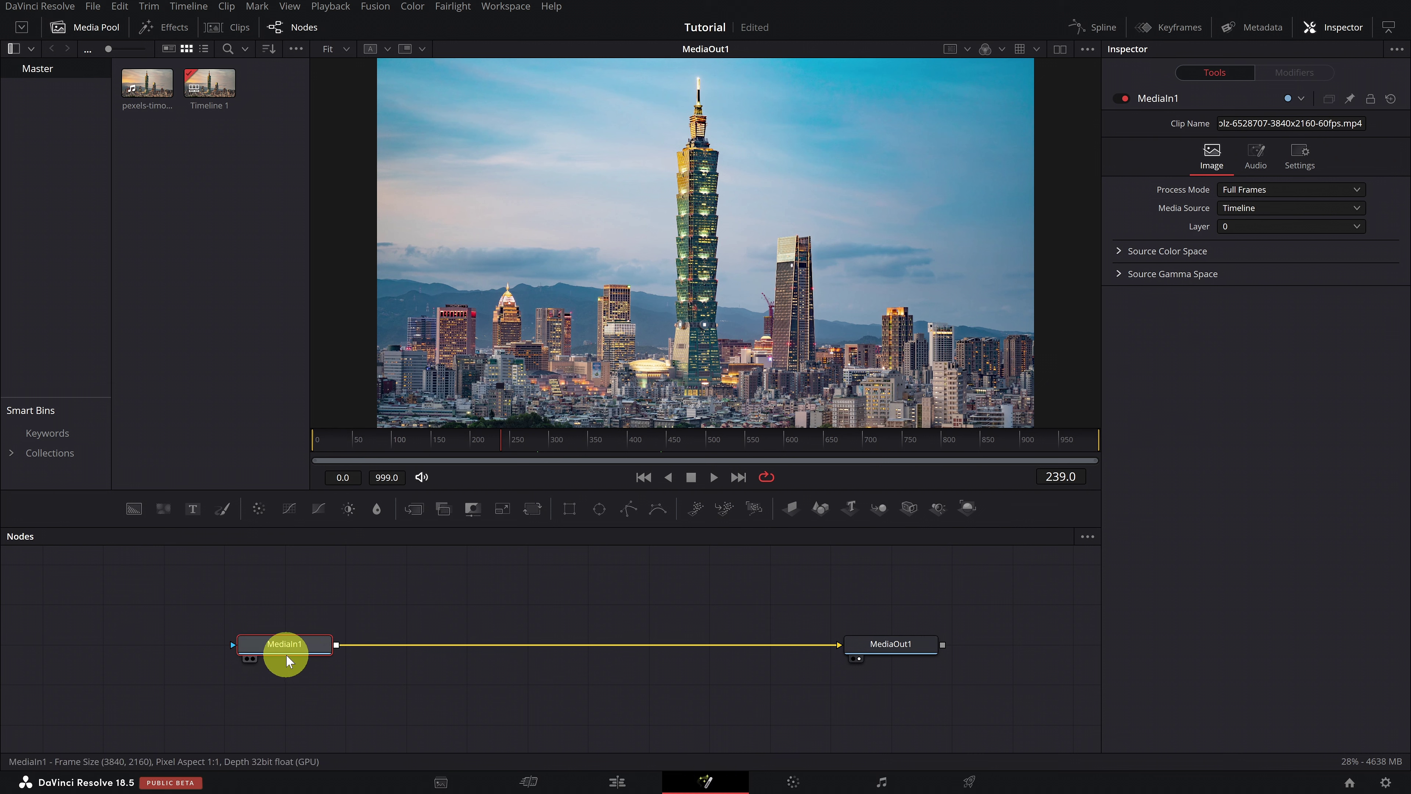
key("shift+space")
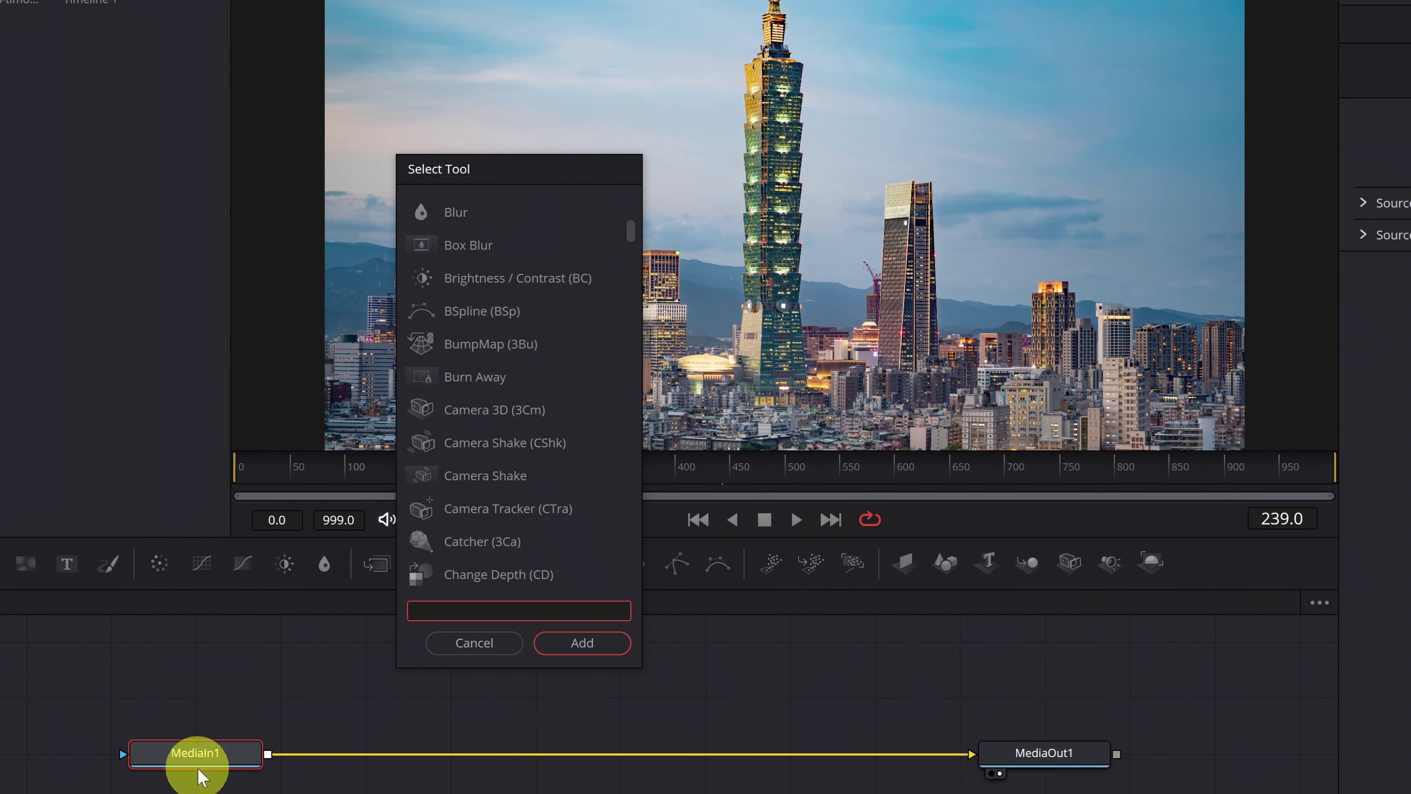
type("blur")
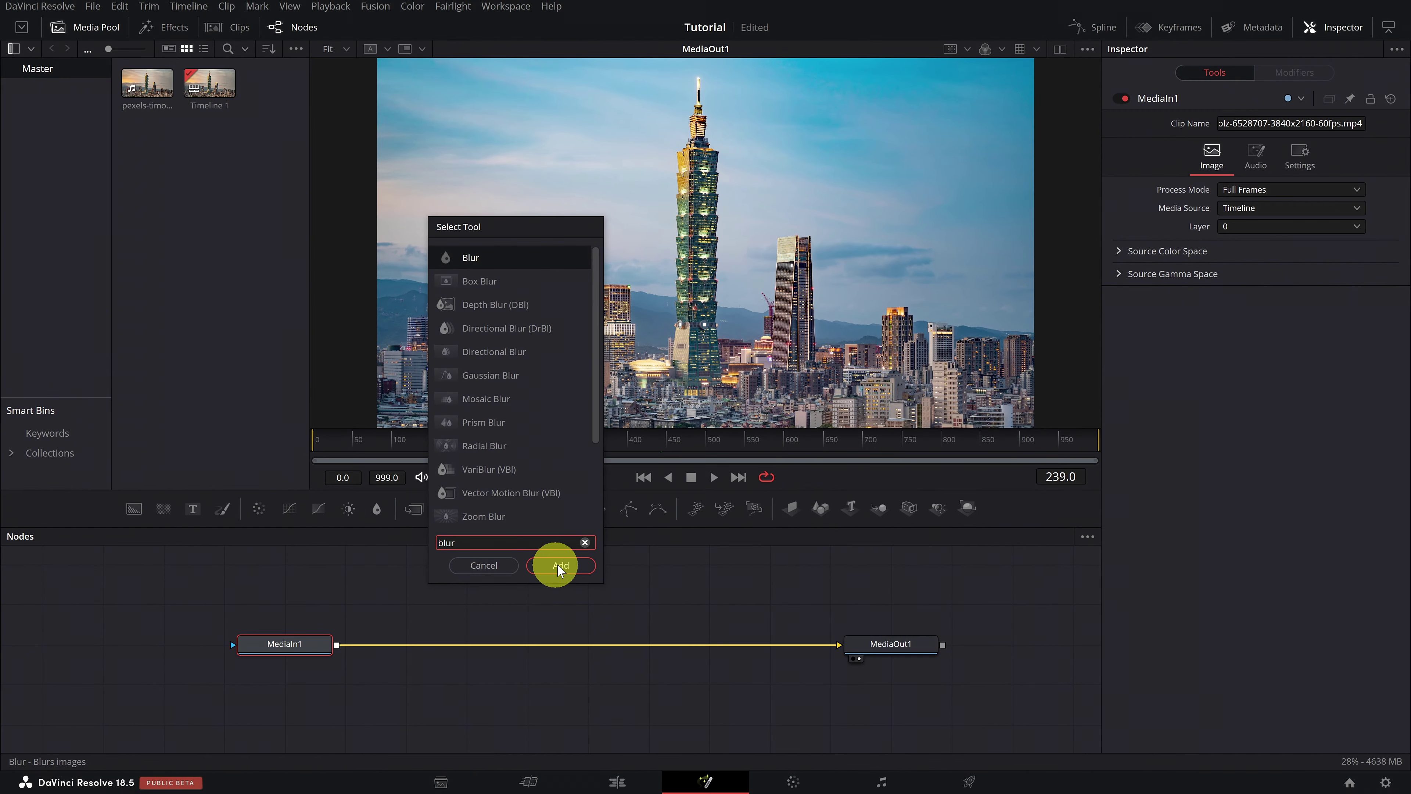
left_click(560, 565)
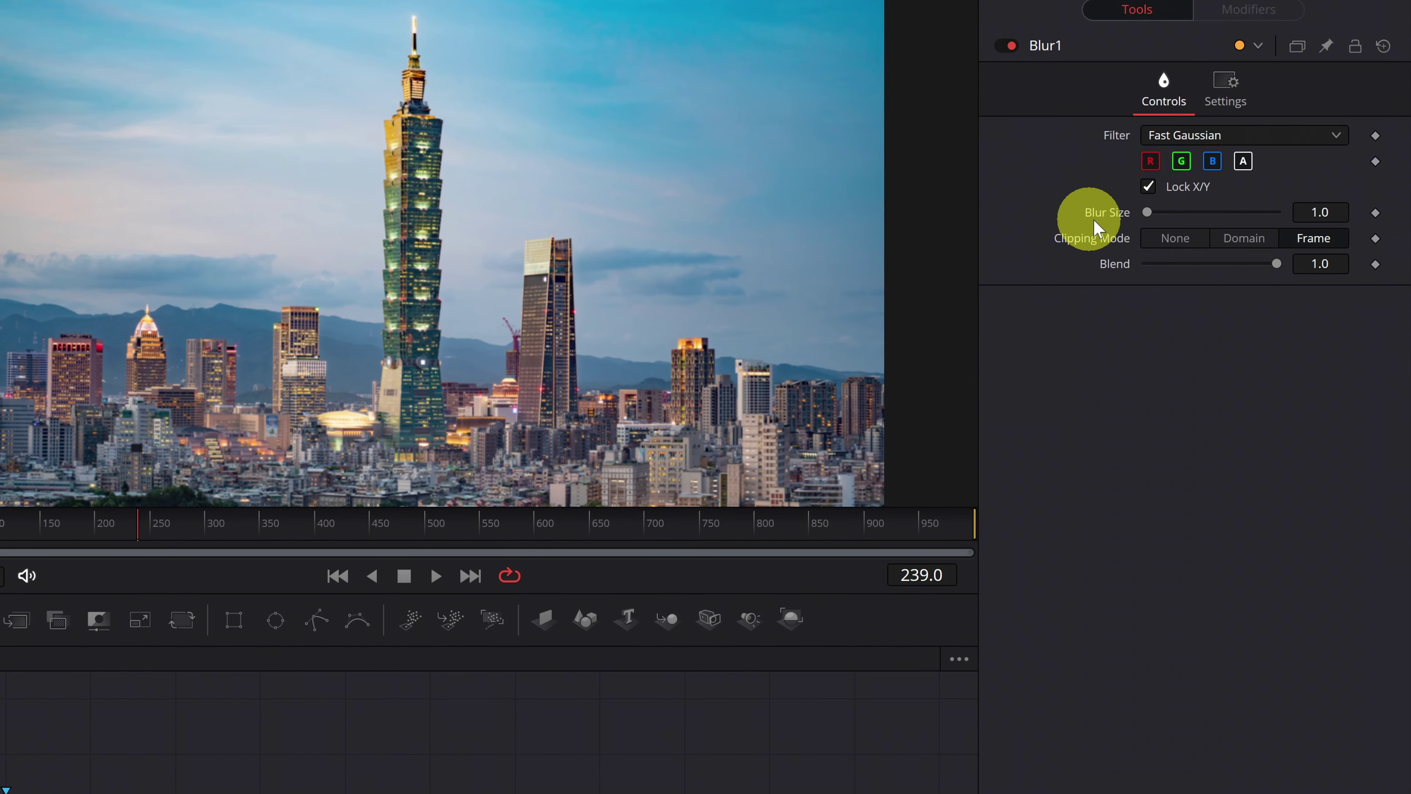
left_click_drag(1147, 212, 1232, 221)
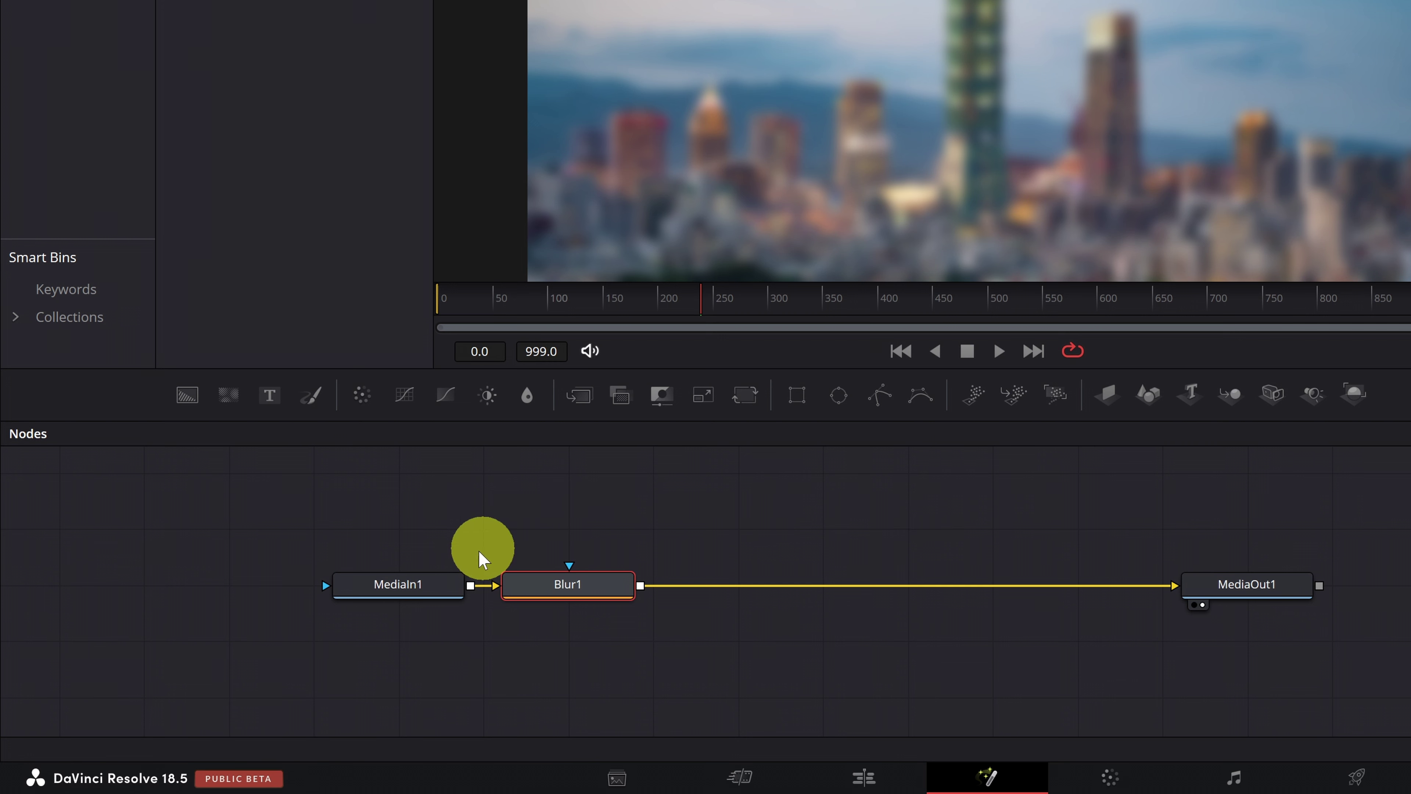
Step: Duplicate MediaIn1 as MediaIn1_1 and place the copy above Blur1
left_click(422, 584)
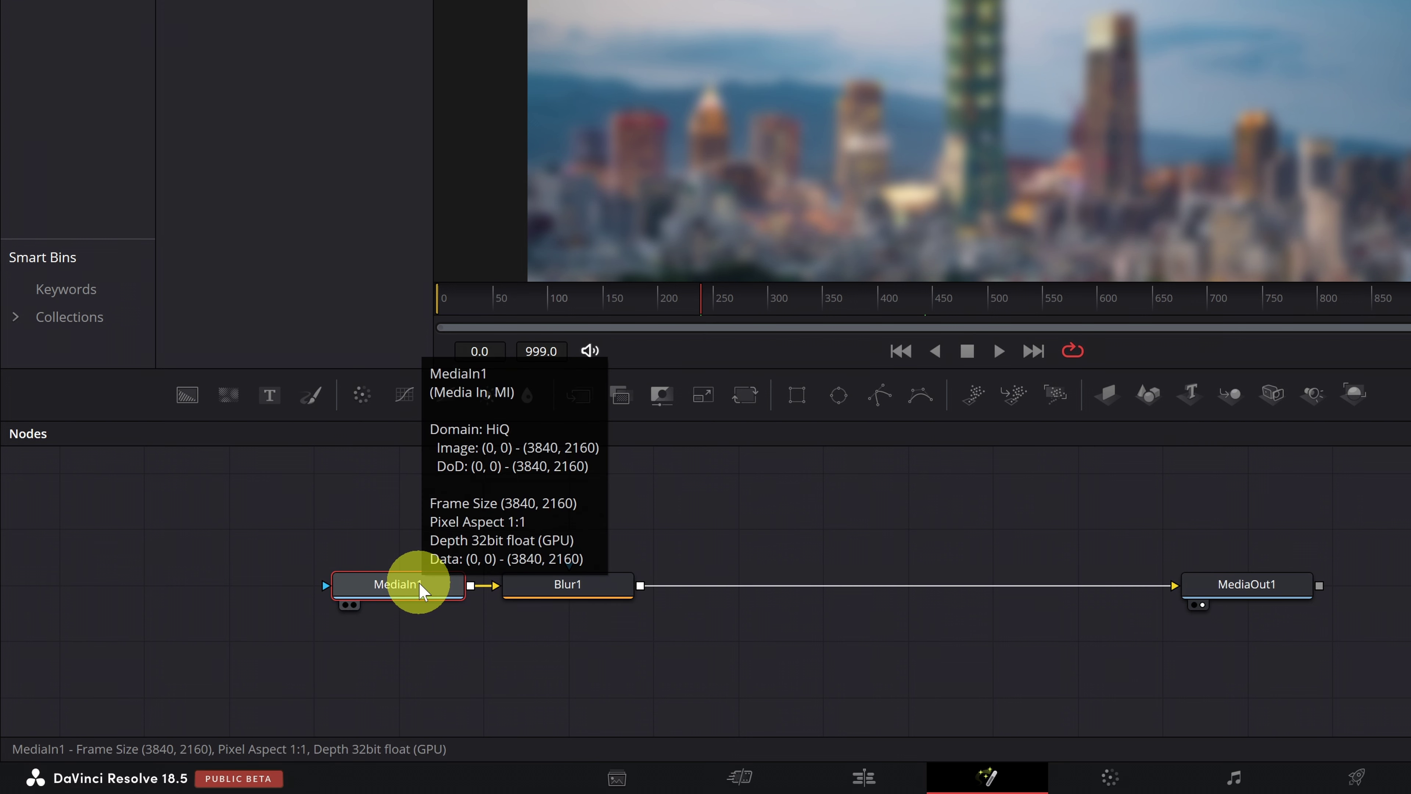
key("ctrl+c")
left_click(582, 491)
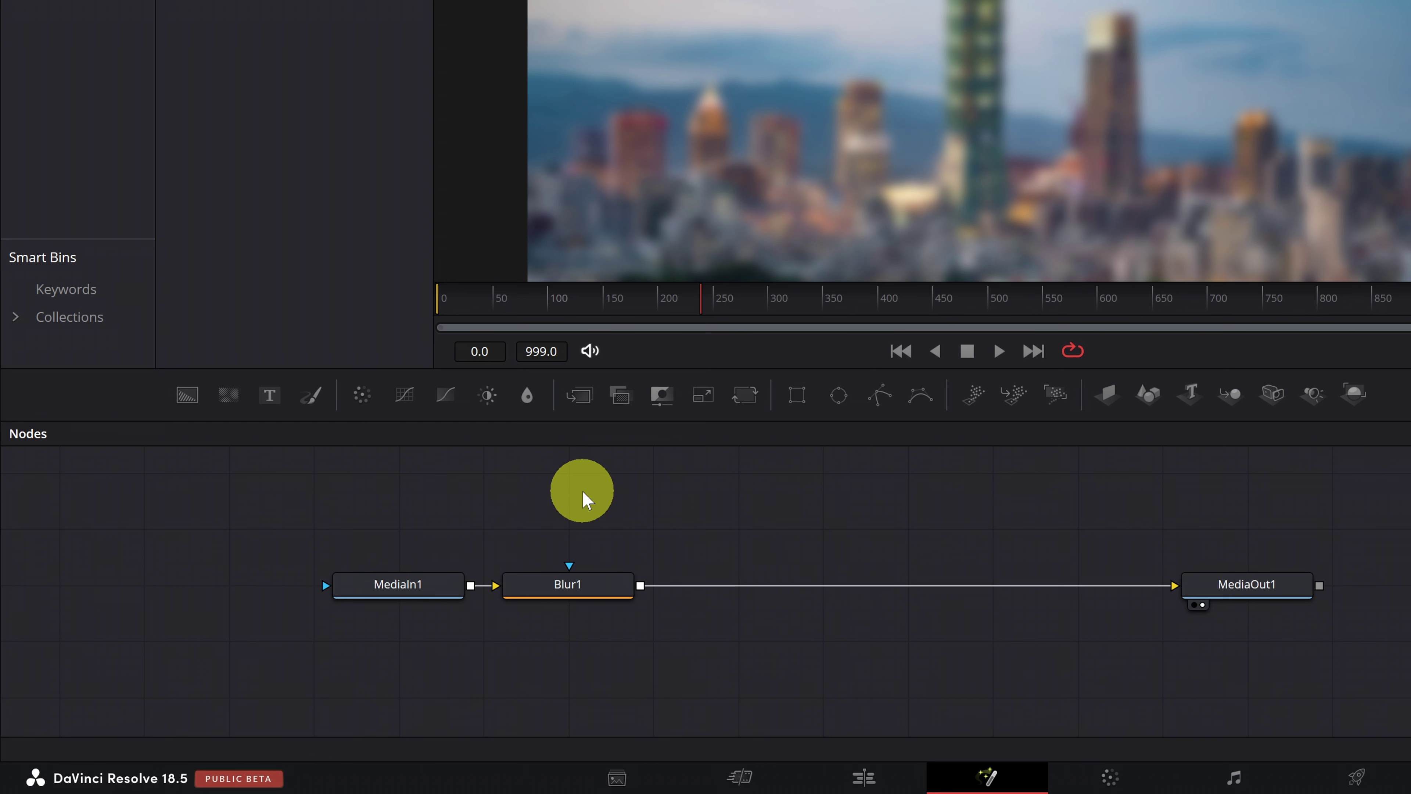
key("ctrl+v")
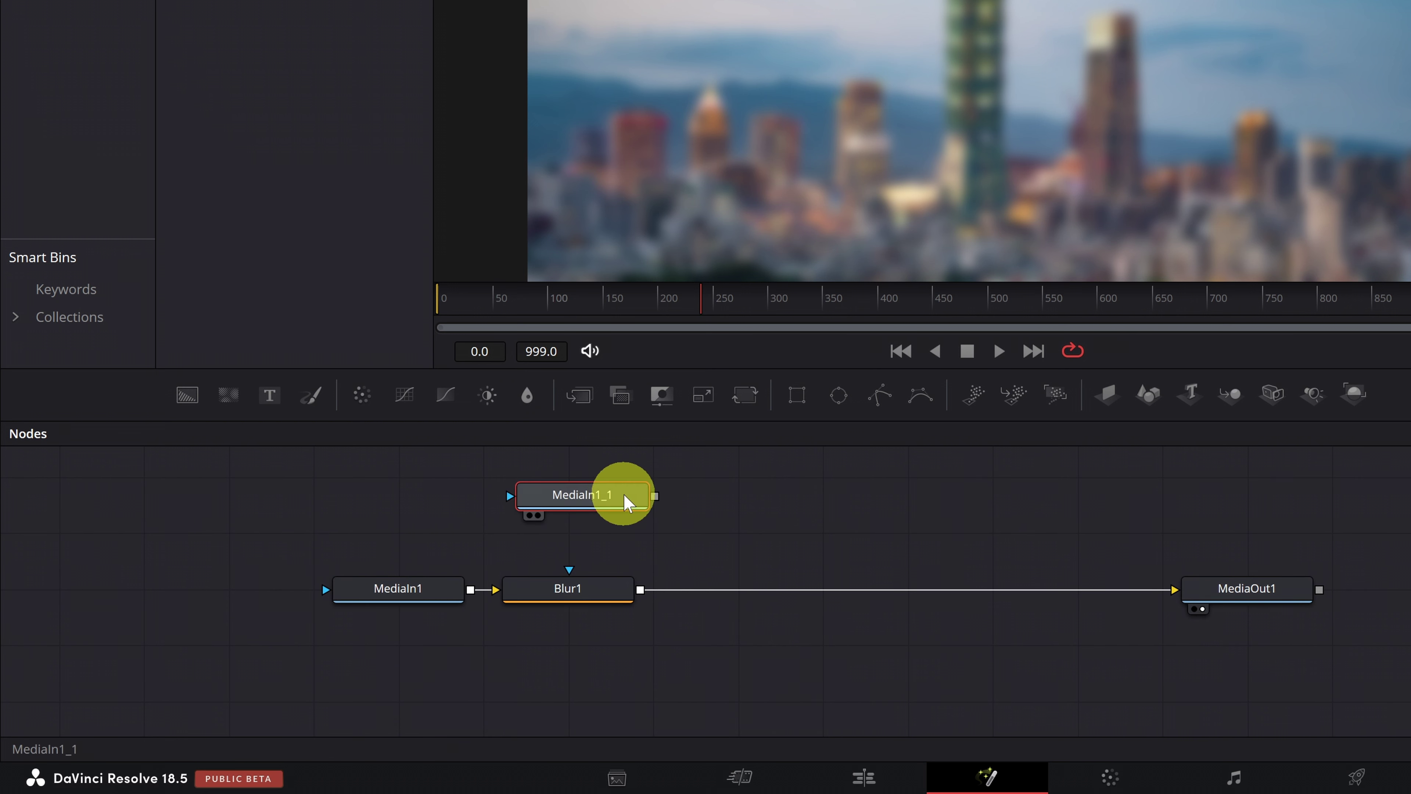
left_click_drag(625, 503, 802, 502)
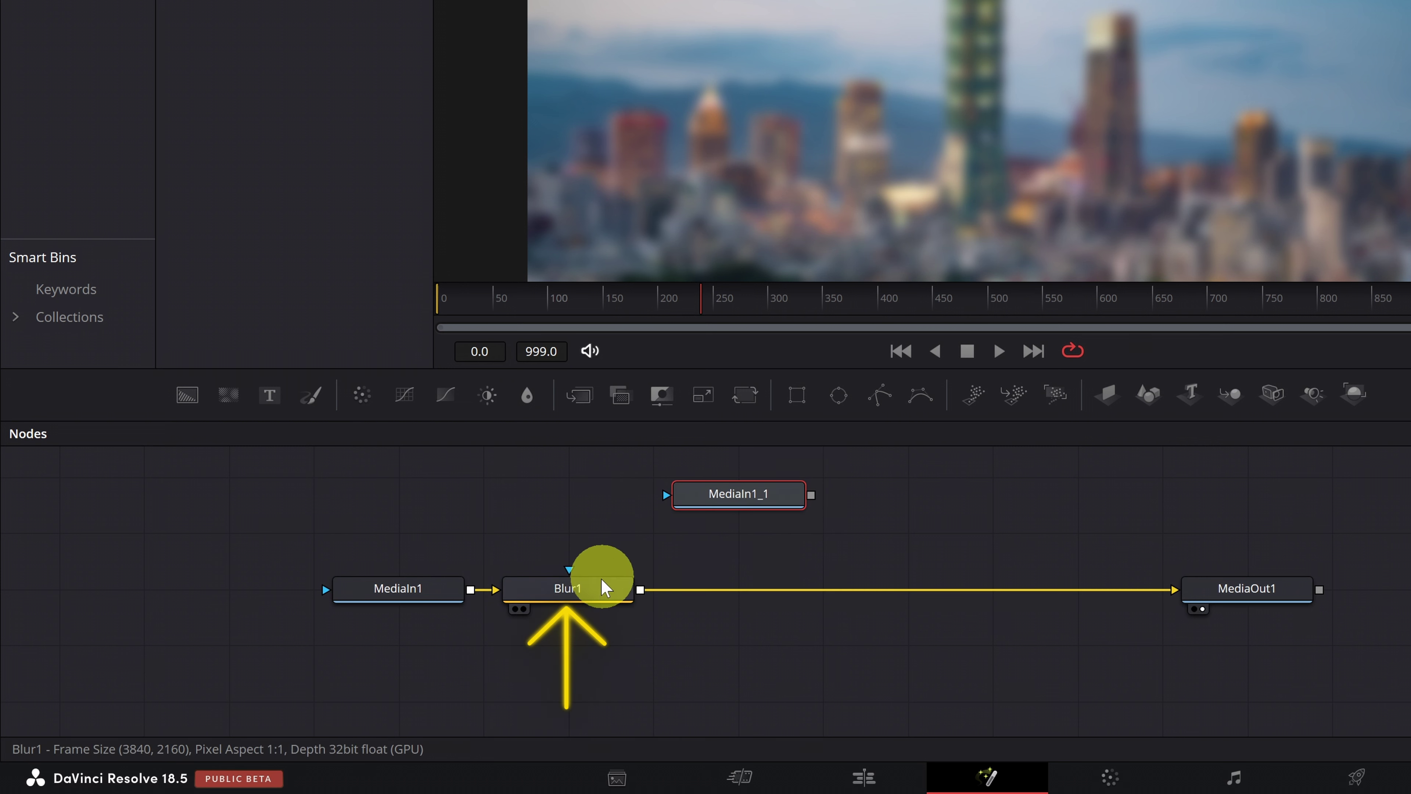
Step: Merge MediaIn1_1 over Blur1's output through a new Merge1 node
left_click_drag(811, 494, 646, 589)
left_click(724, 590)
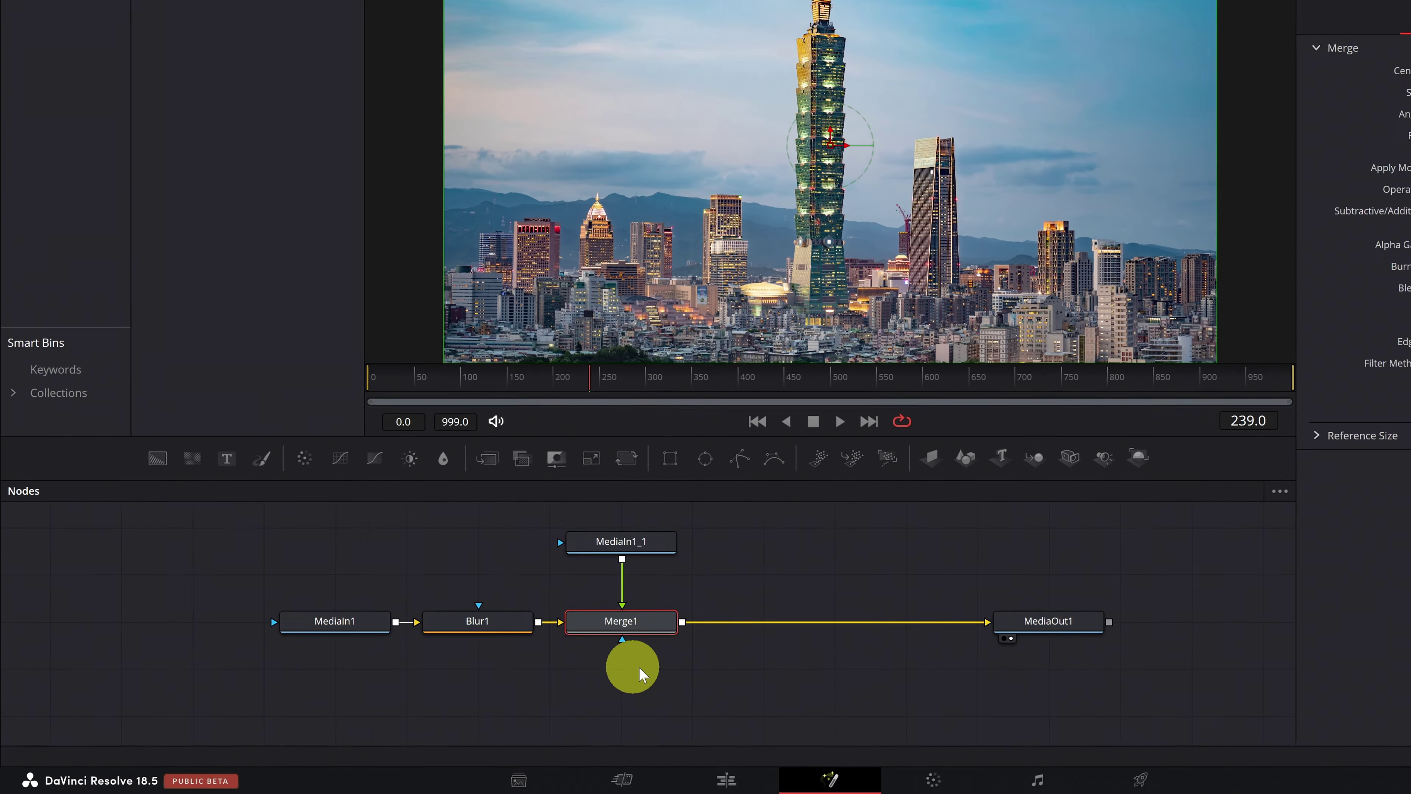
scroll(657, 615, "down", 2)
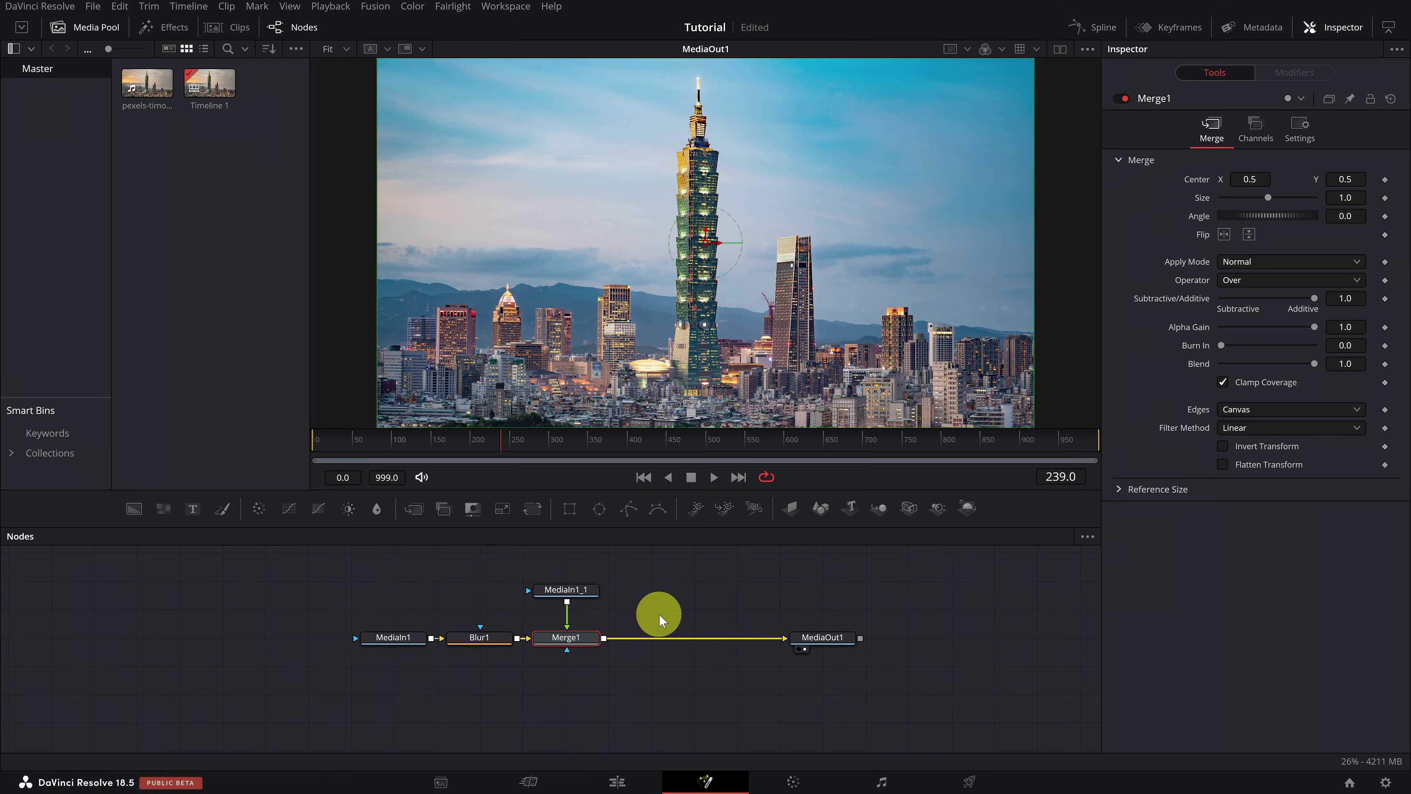
left_click_drag(659, 613, 614, 631)
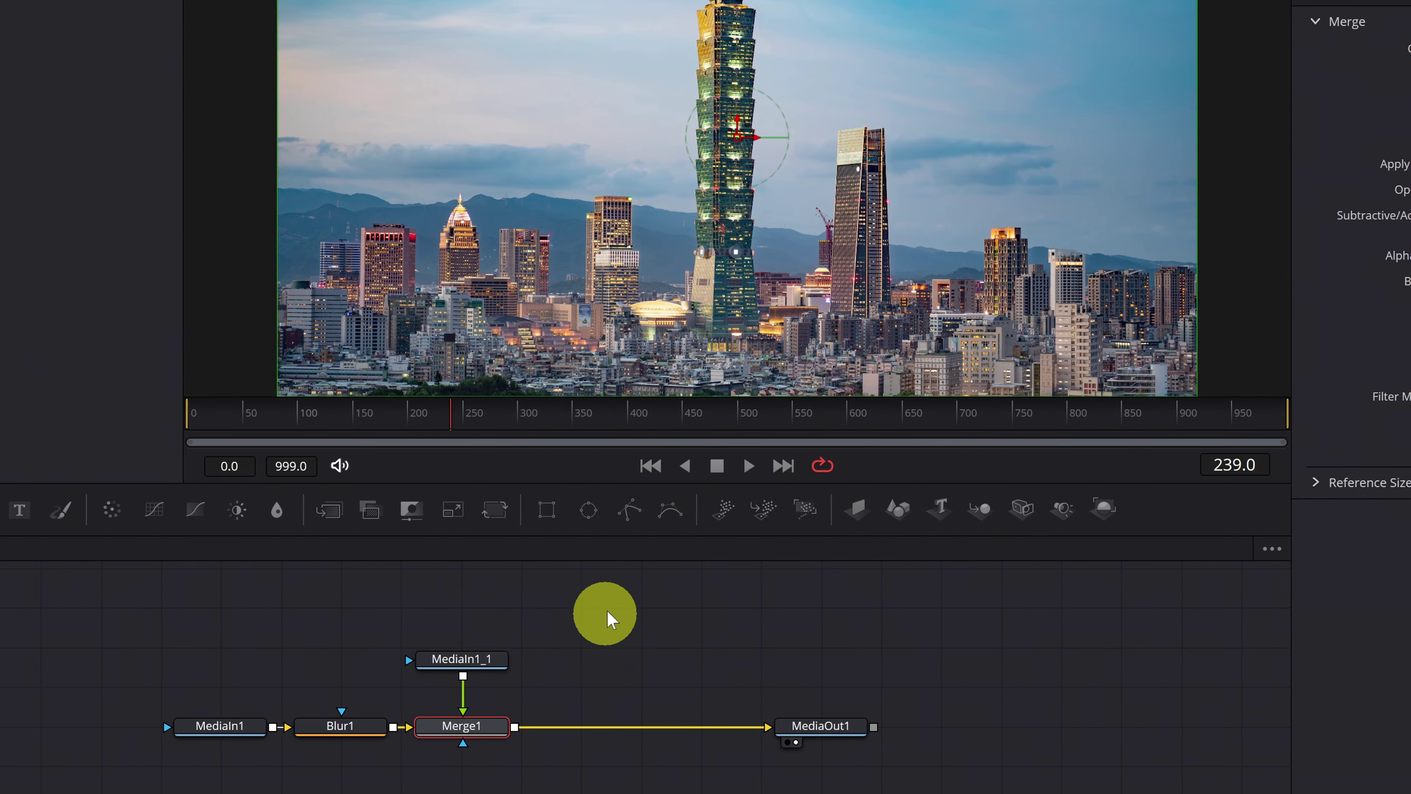
Step: Add a Polygon1 node connected as MediaIn1_1's mask input
left_click(631, 510)
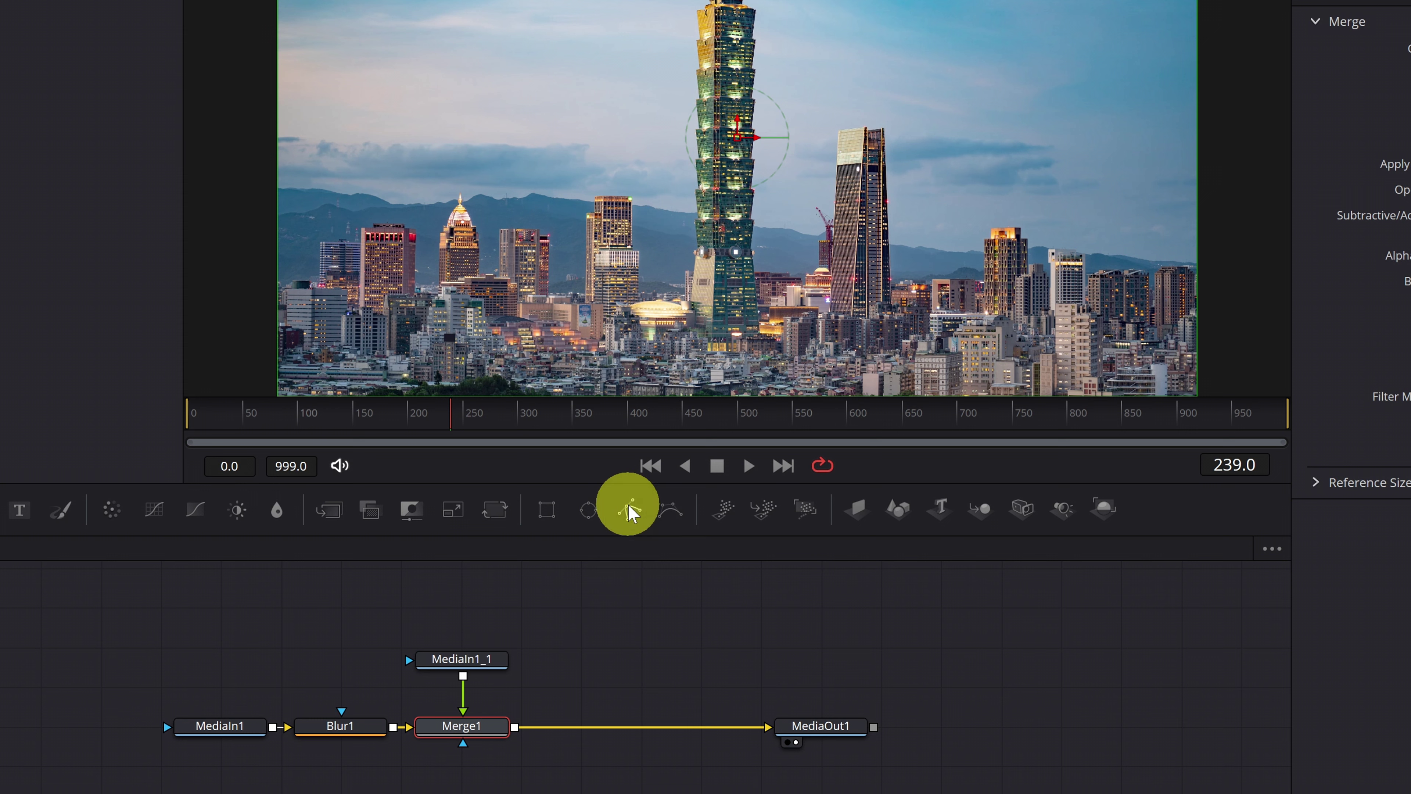
left_click_drag(631, 520, 463, 658)
left_click(463, 607)
Step: Trace a trial polygon outline around the tower, then undo it
left_click(614, 248)
left_click(778, 323)
left_click(901, 200)
left_click(733, 163)
left_click(649, 144)
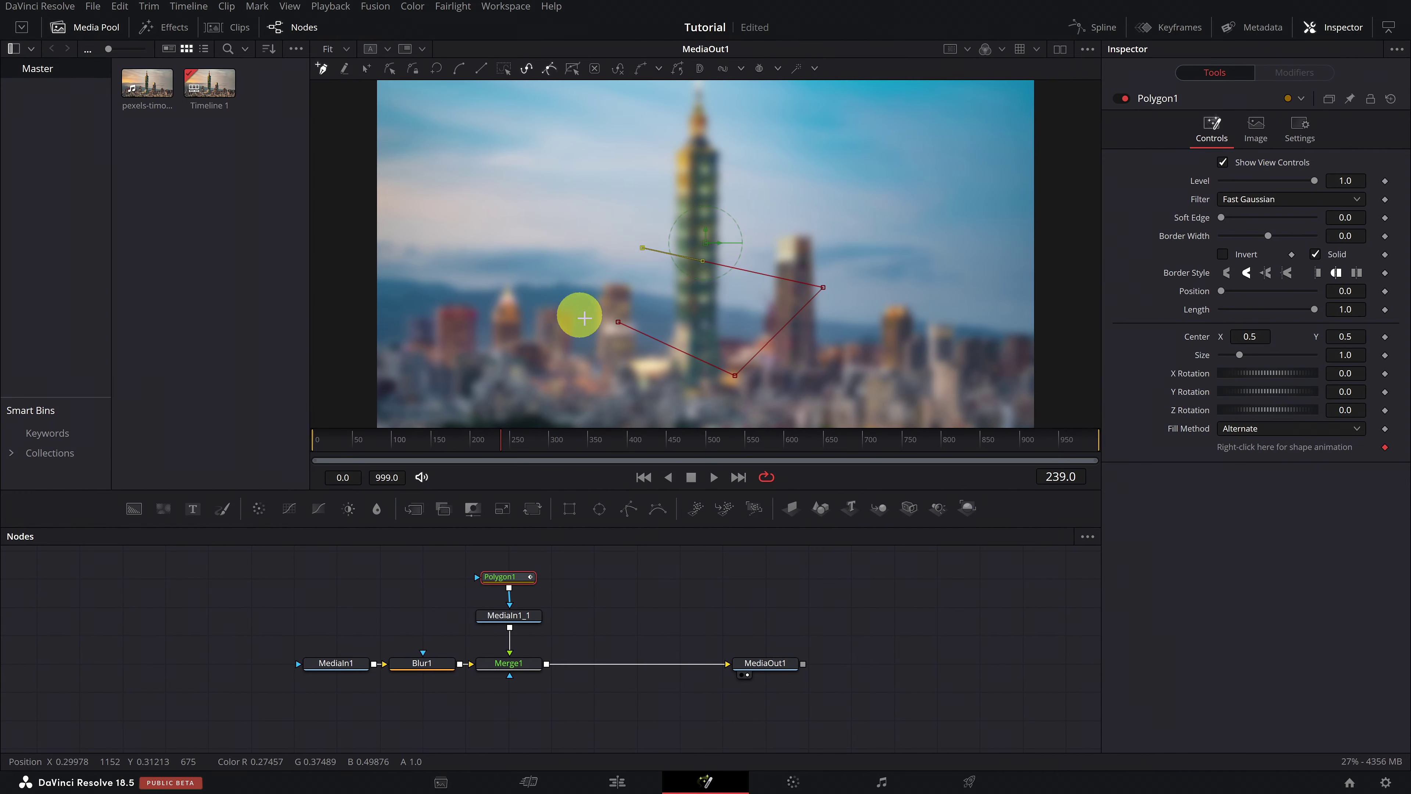
left_click_drag(618, 322, 604, 346)
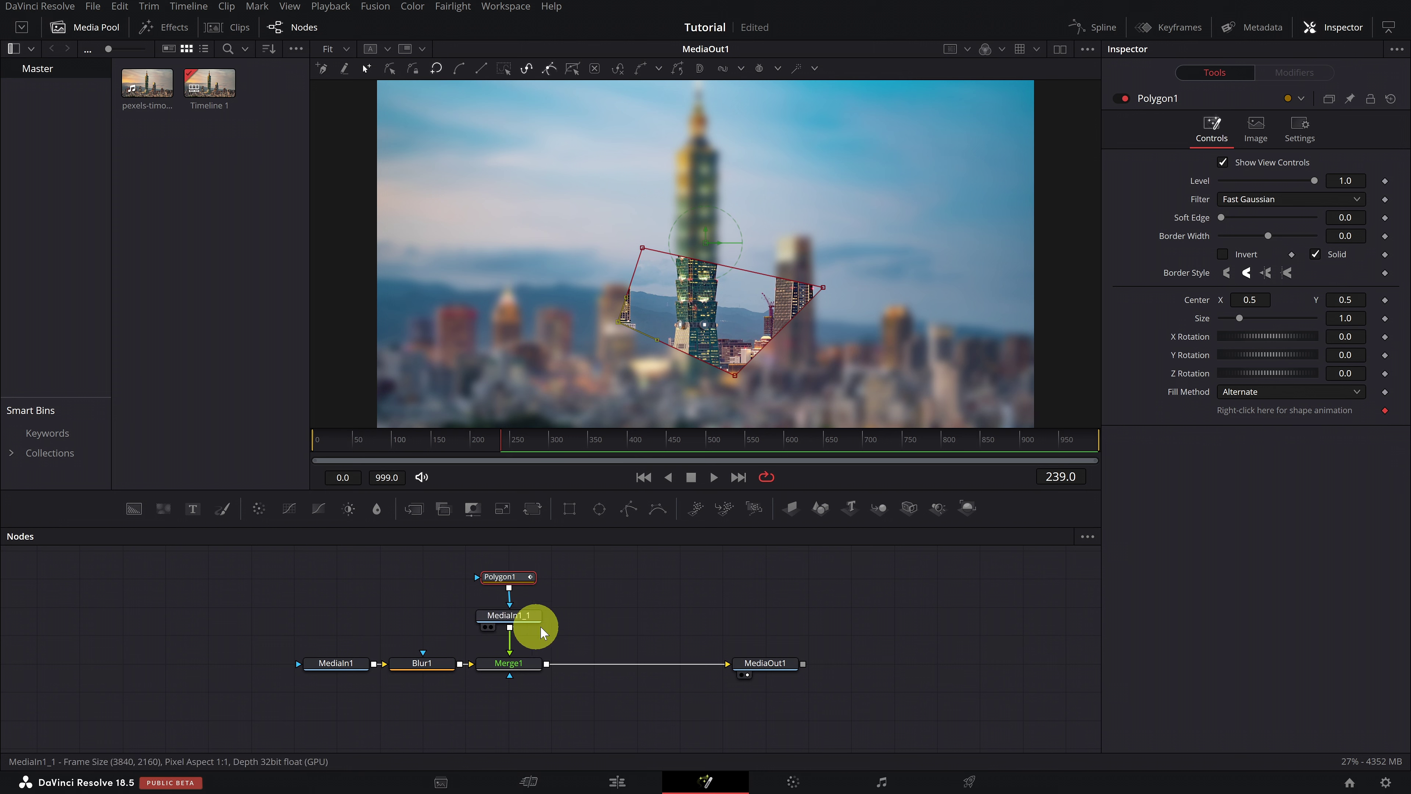
key("ctrl+z")
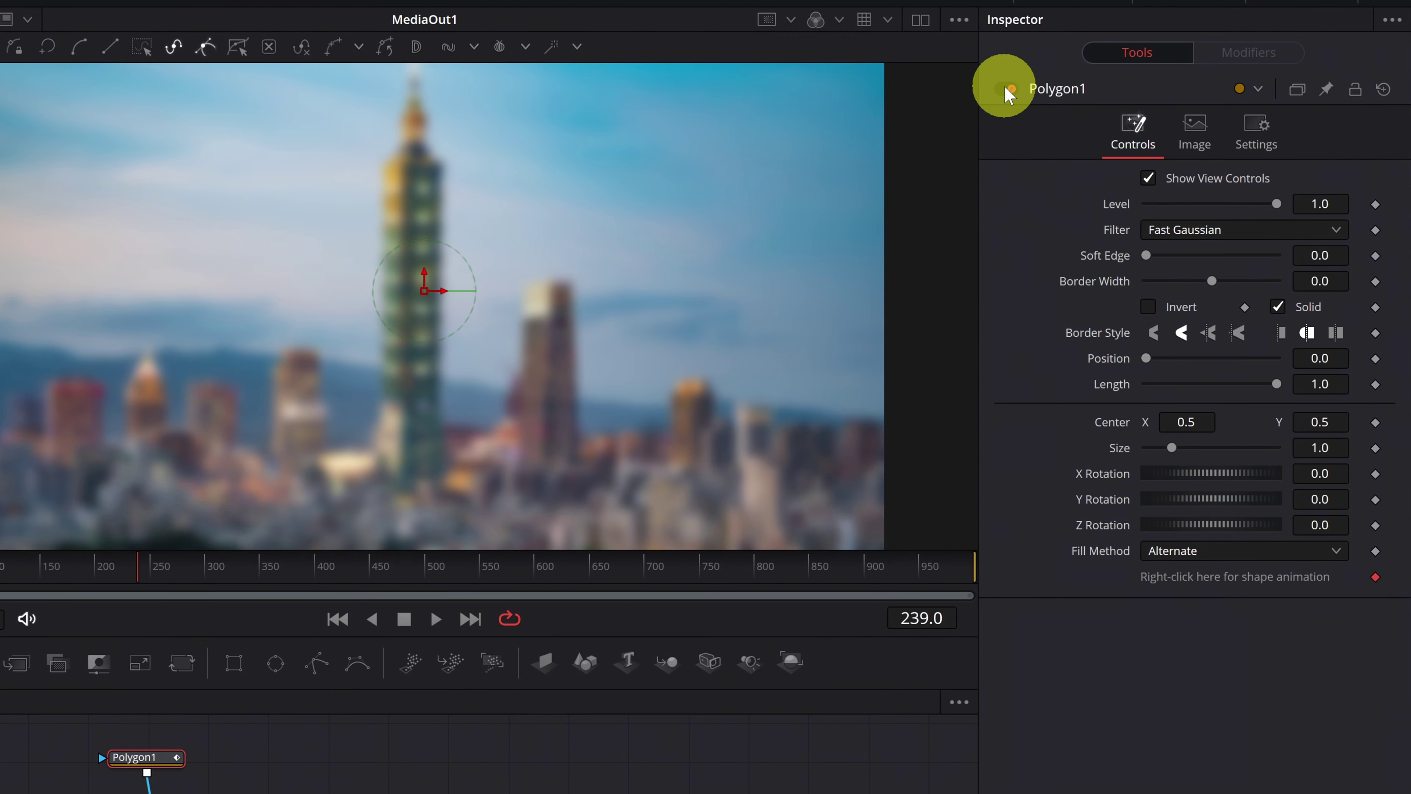
Step: Disable Polygon1 and select Polygon1, MediaIn1_1 and Merge1 together
left_click(1007, 89)
left_click(516, 578)
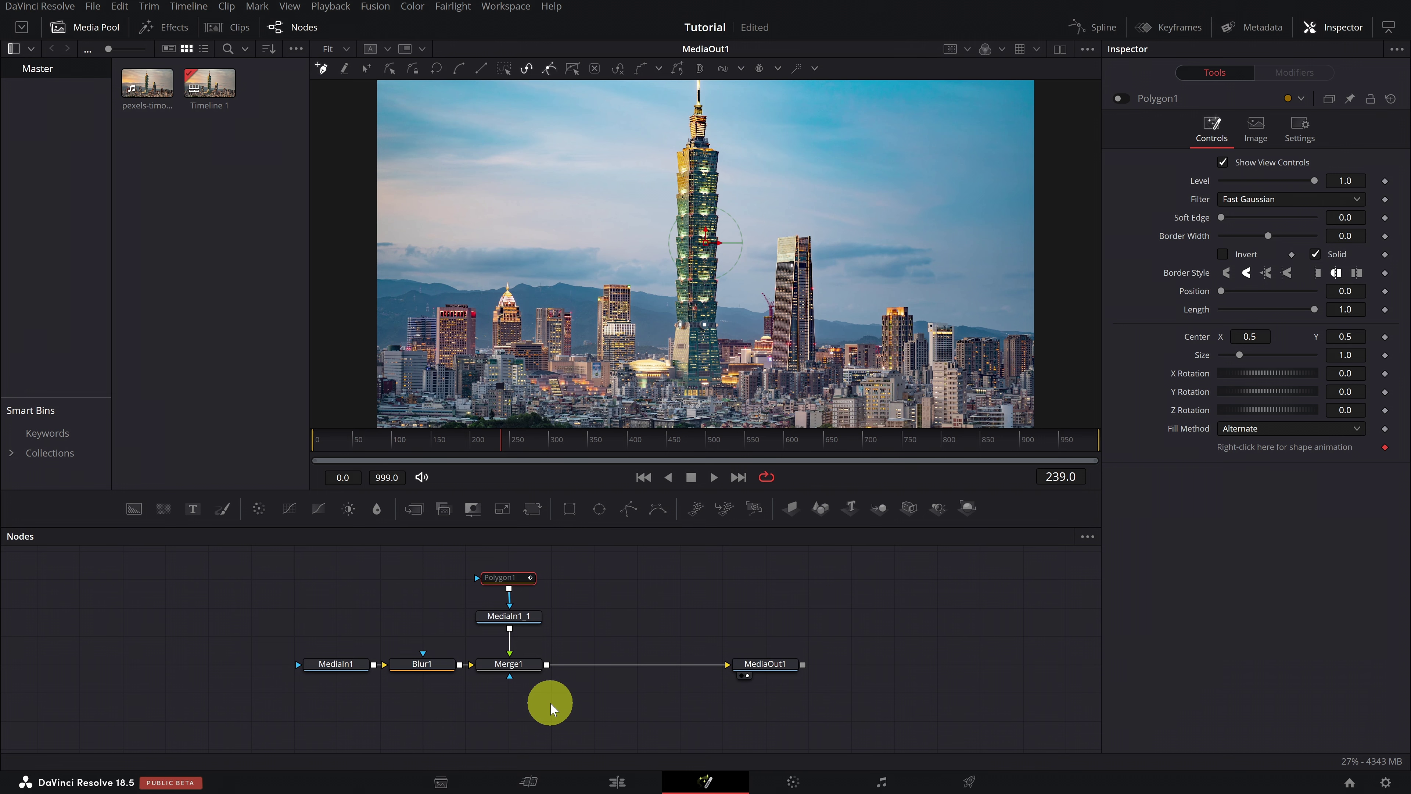
left_click_drag(551, 706, 487, 561)
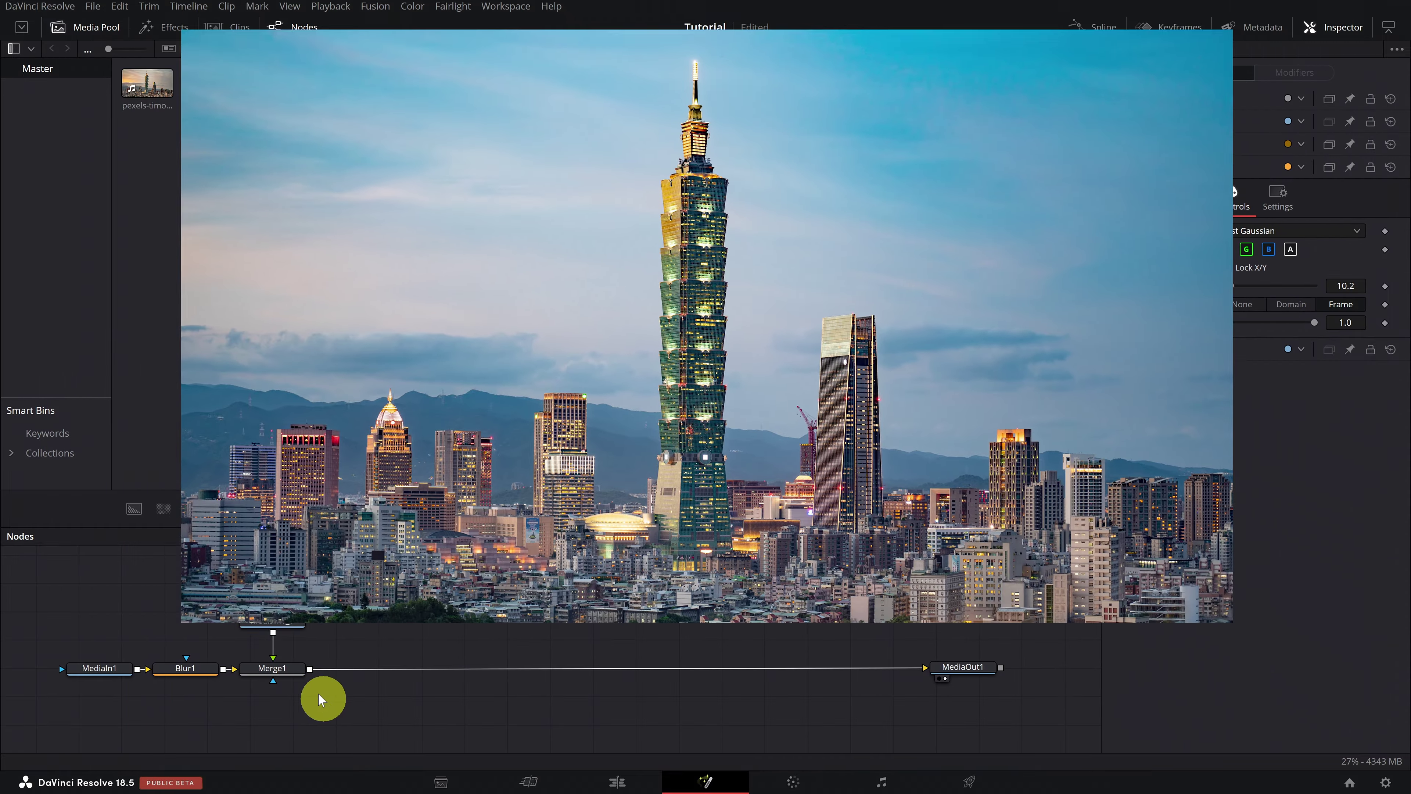
Step: Paste several copies of the Polygon/MediaIn/Merge group and move MediaOut1 past Merge1_9
left_click_drag(252, 573, 314, 686)
key("ctrl+c")
key("ctrl+v")
left_click(388, 592)
key("ctrl+v")
key("ctrl+v")
key("ctrl+v")
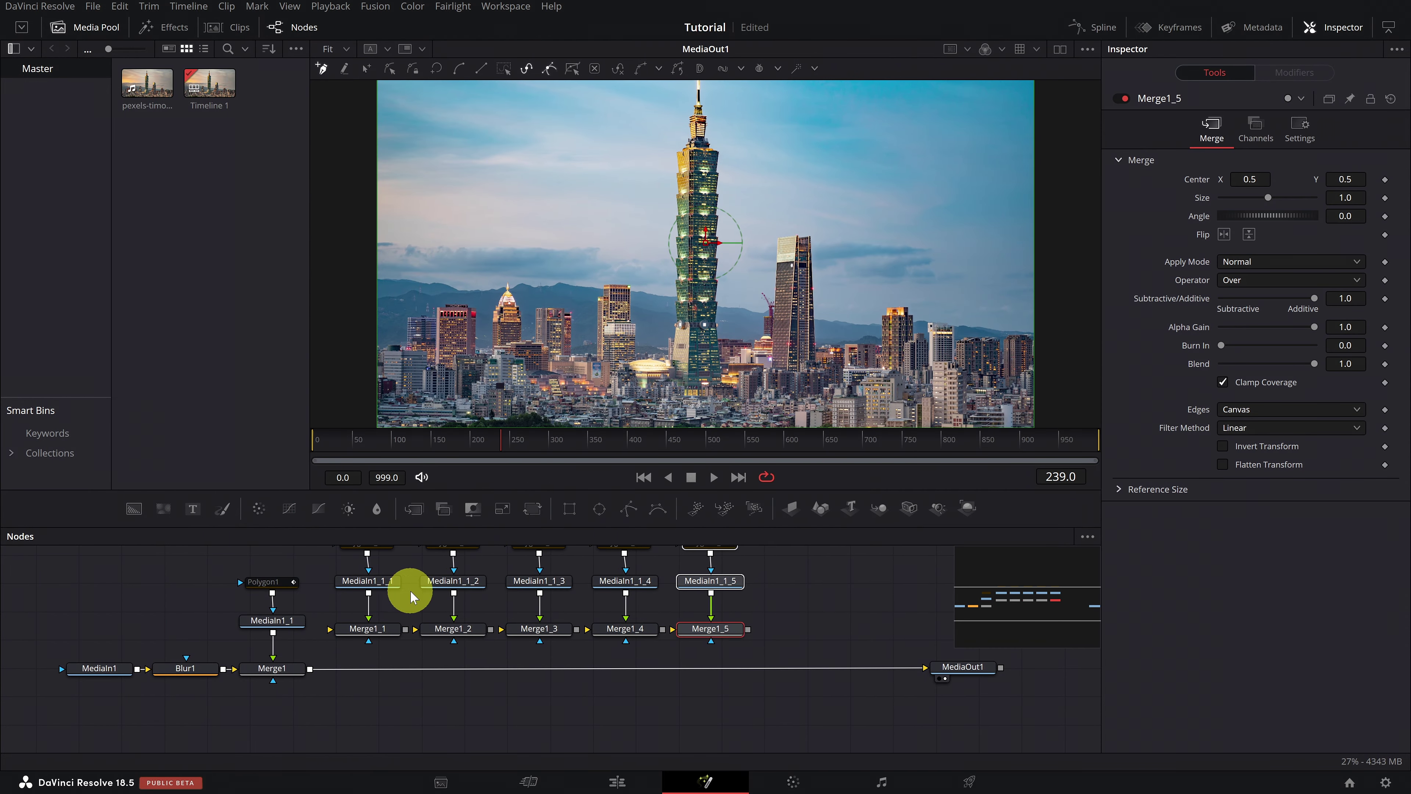
key("ctrl+v")
key("ctrl+v")
key("ctrl+v")
left_click_drag(984, 722, 1043, 703)
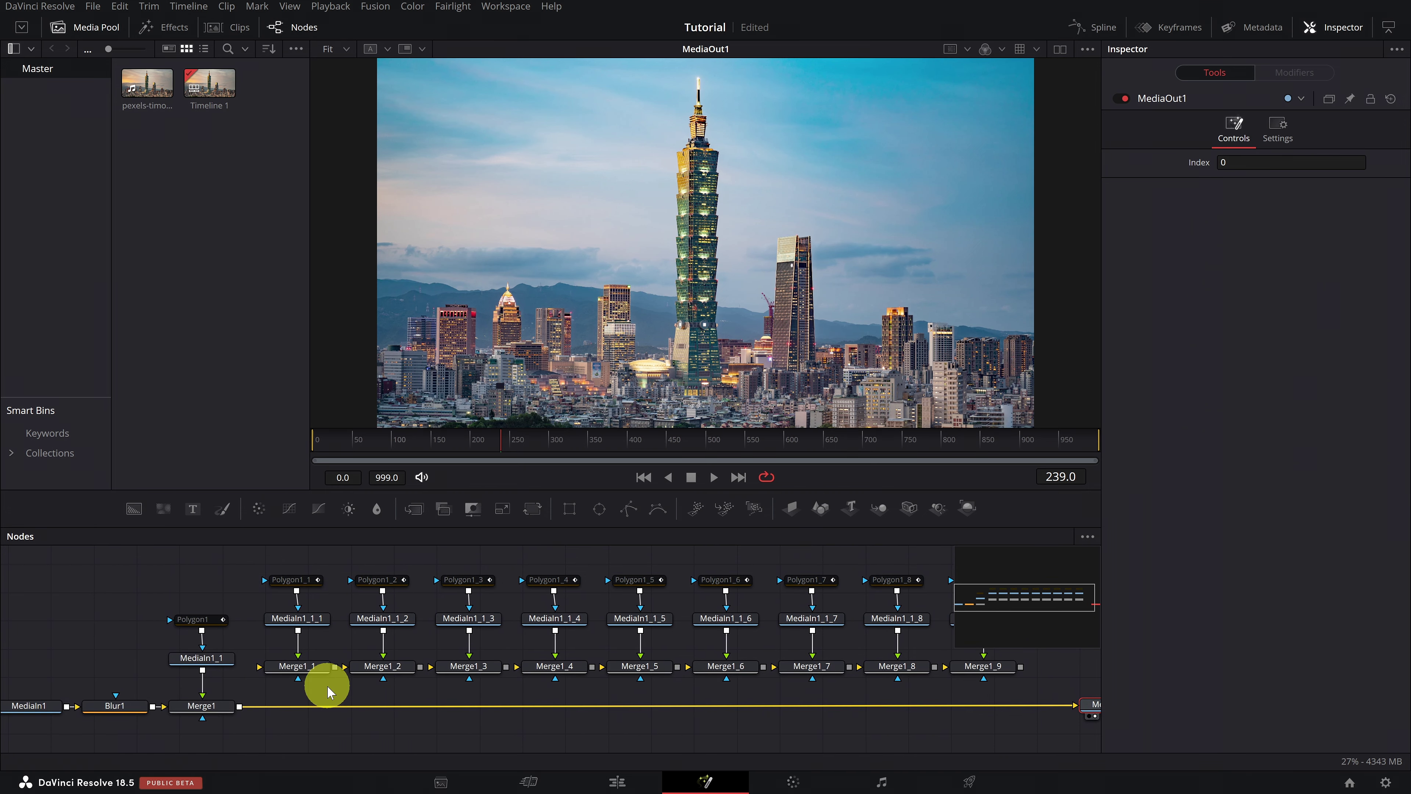
Step: Insert the Merge1_1, Merge1_2 and Merge1_3 columns into the main merge chain
left_click_drag(327, 685, 267, 548)
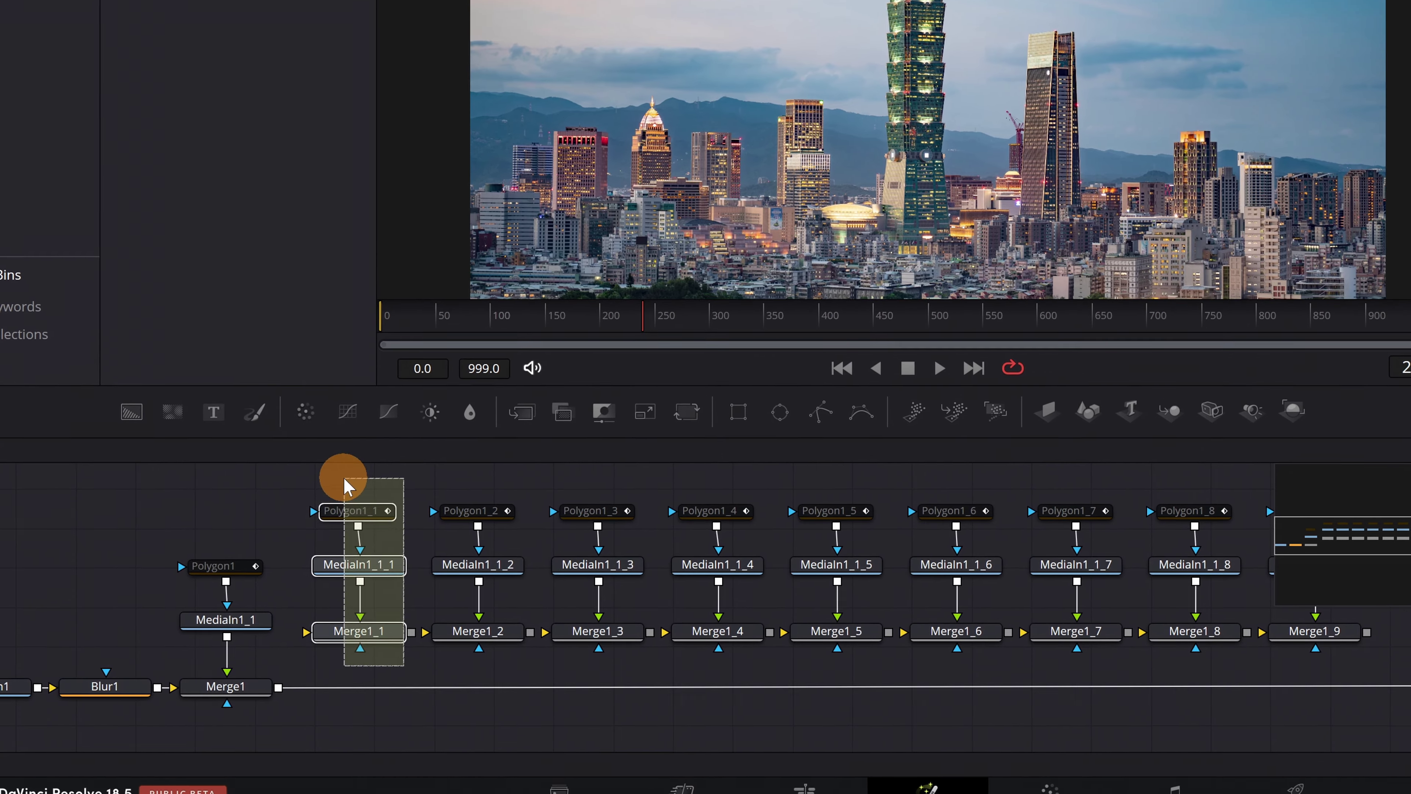
left_click_drag(359, 584, 358, 695)
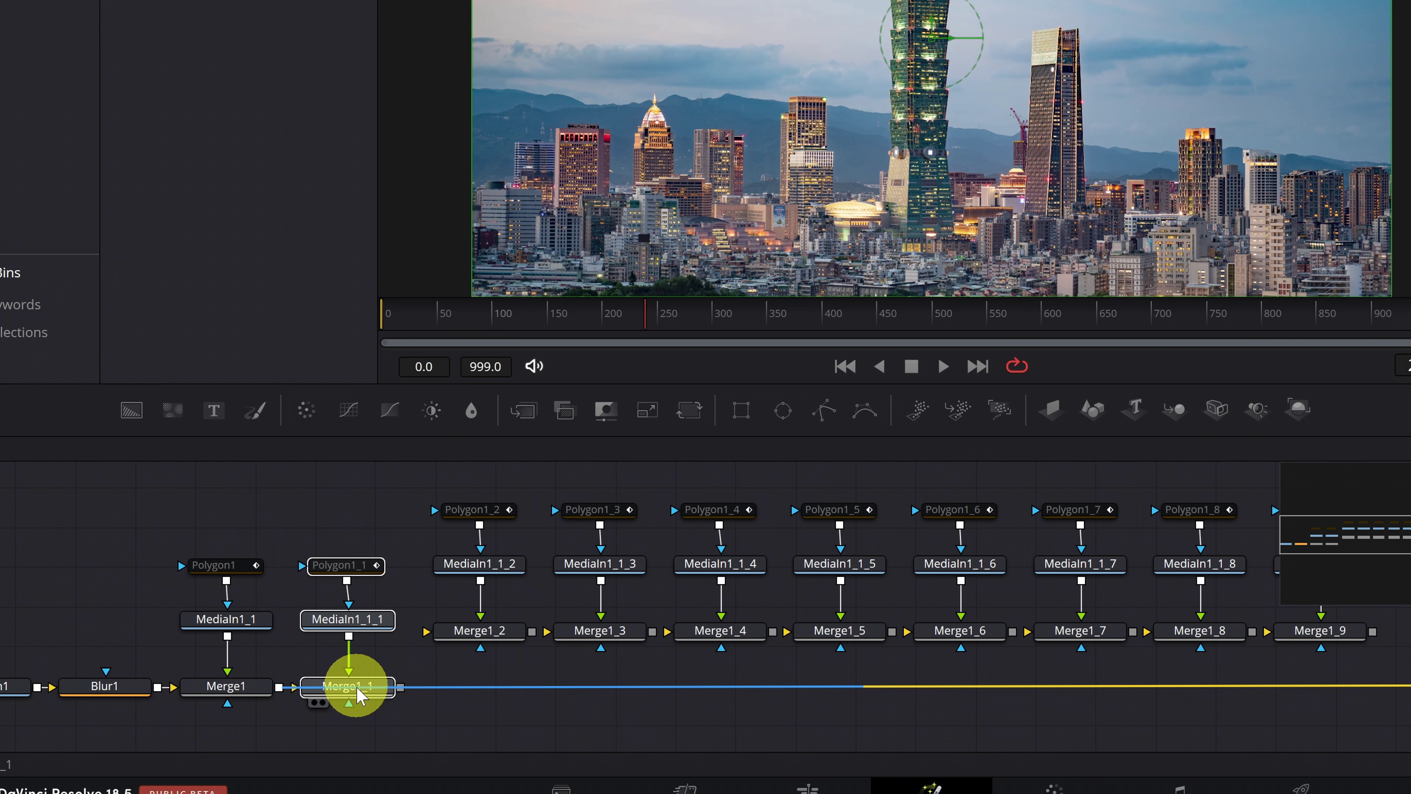
left_click_drag(357, 689, 361, 688)
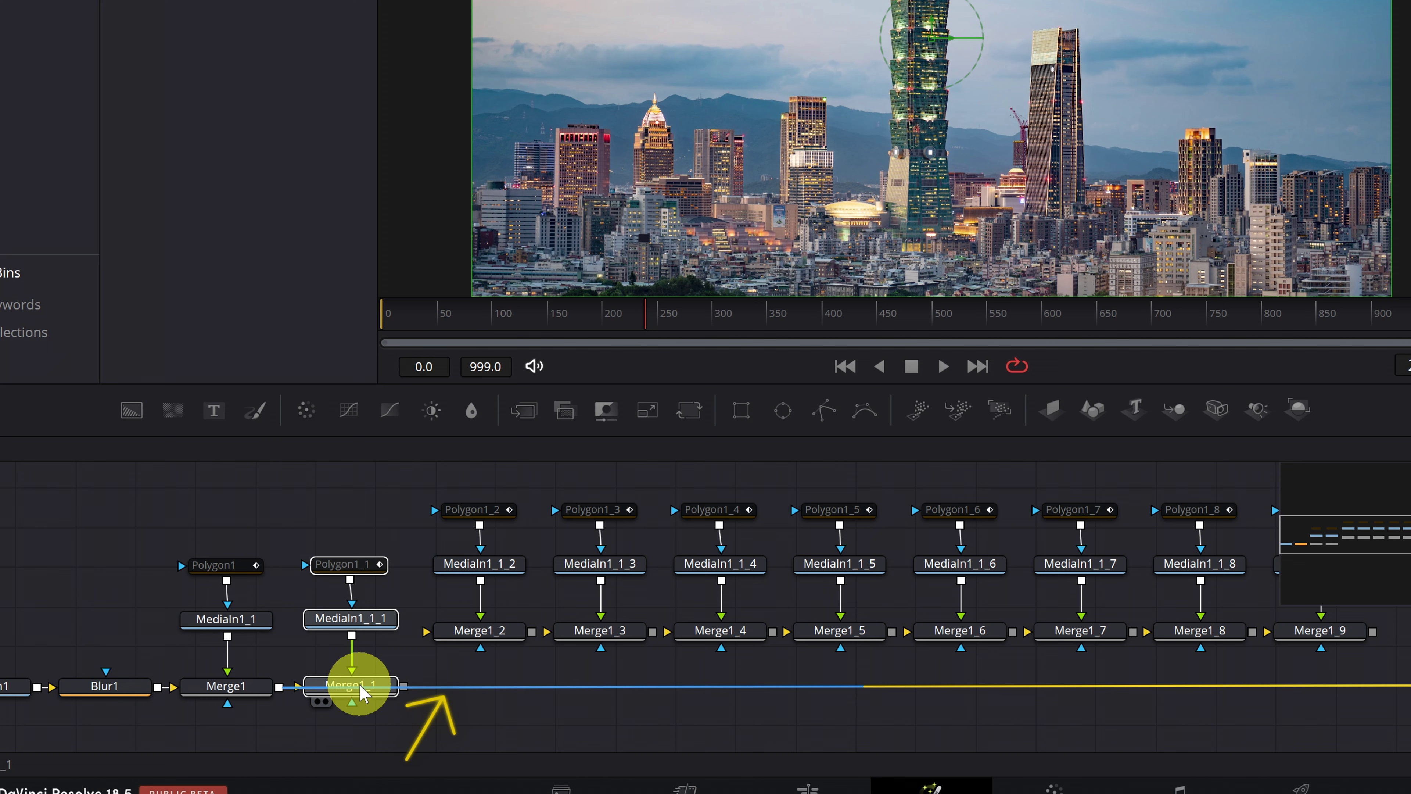
left_click_drag(360, 694, 355, 687)
left_click_drag(472, 656, 472, 501)
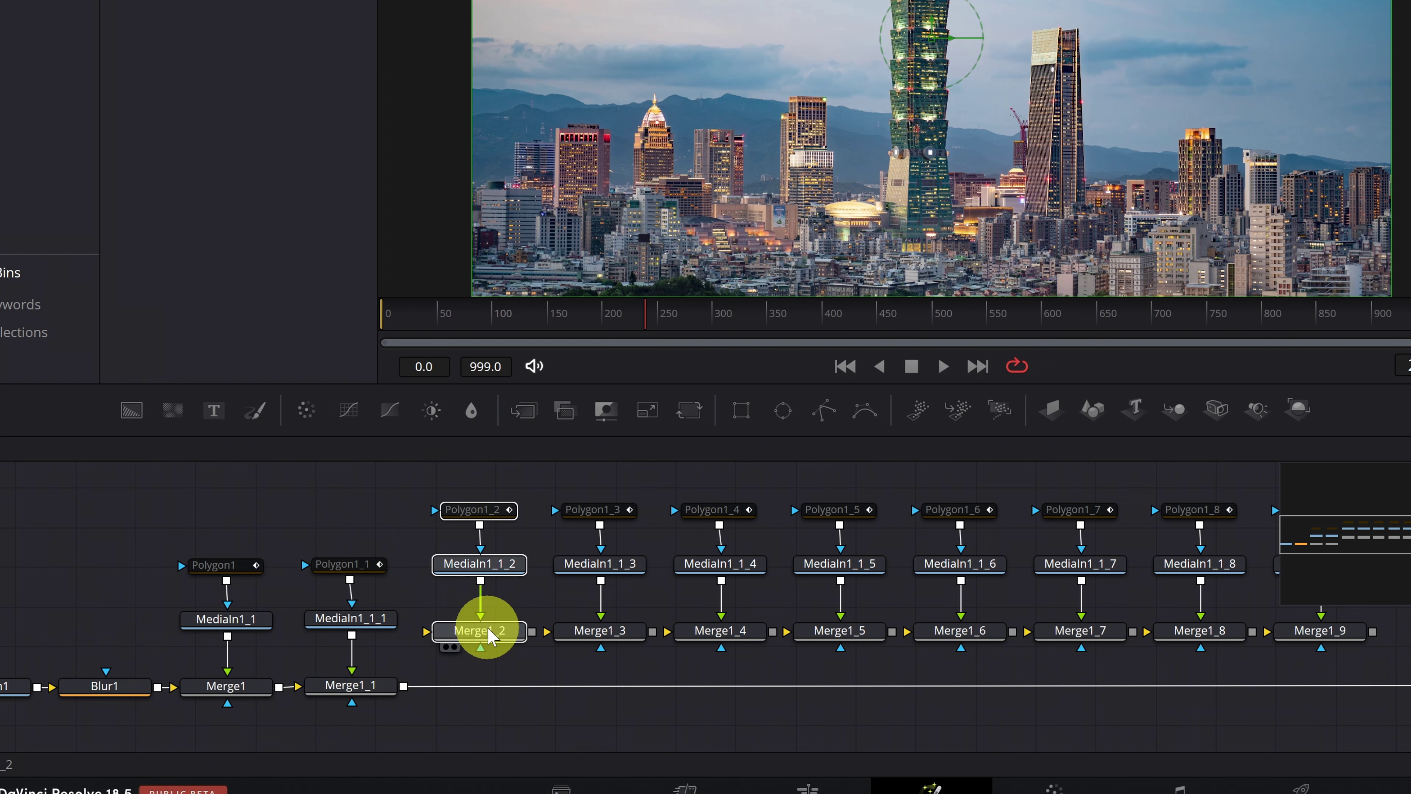
left_click_drag(489, 637, 482, 681)
left_click_drag(600, 658, 600, 500)
left_click_drag(603, 631, 600, 678)
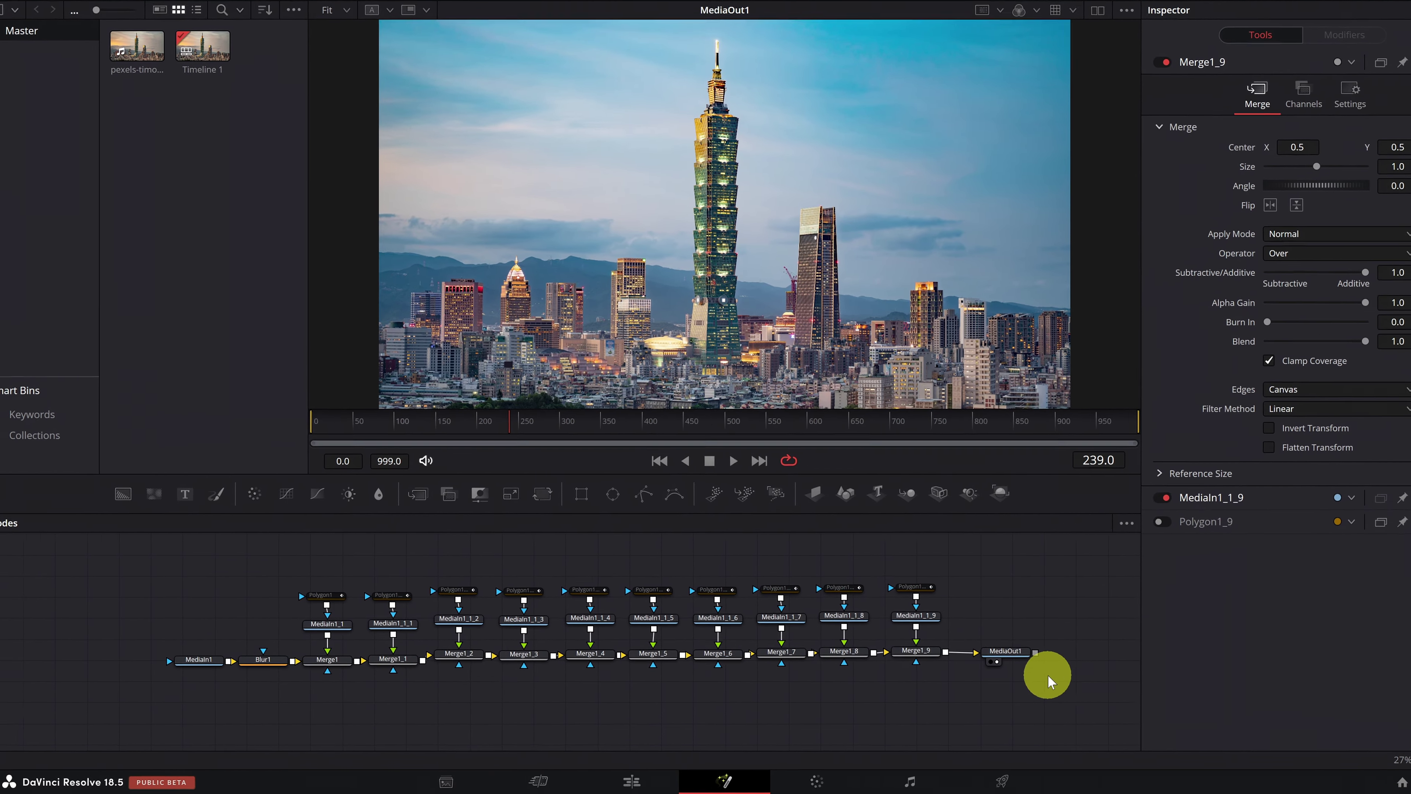
Step: Rename Merge1_9 to BASE and Merge1_8 to FLOOR1
left_click(979, 661)
left_click(1206, 648)
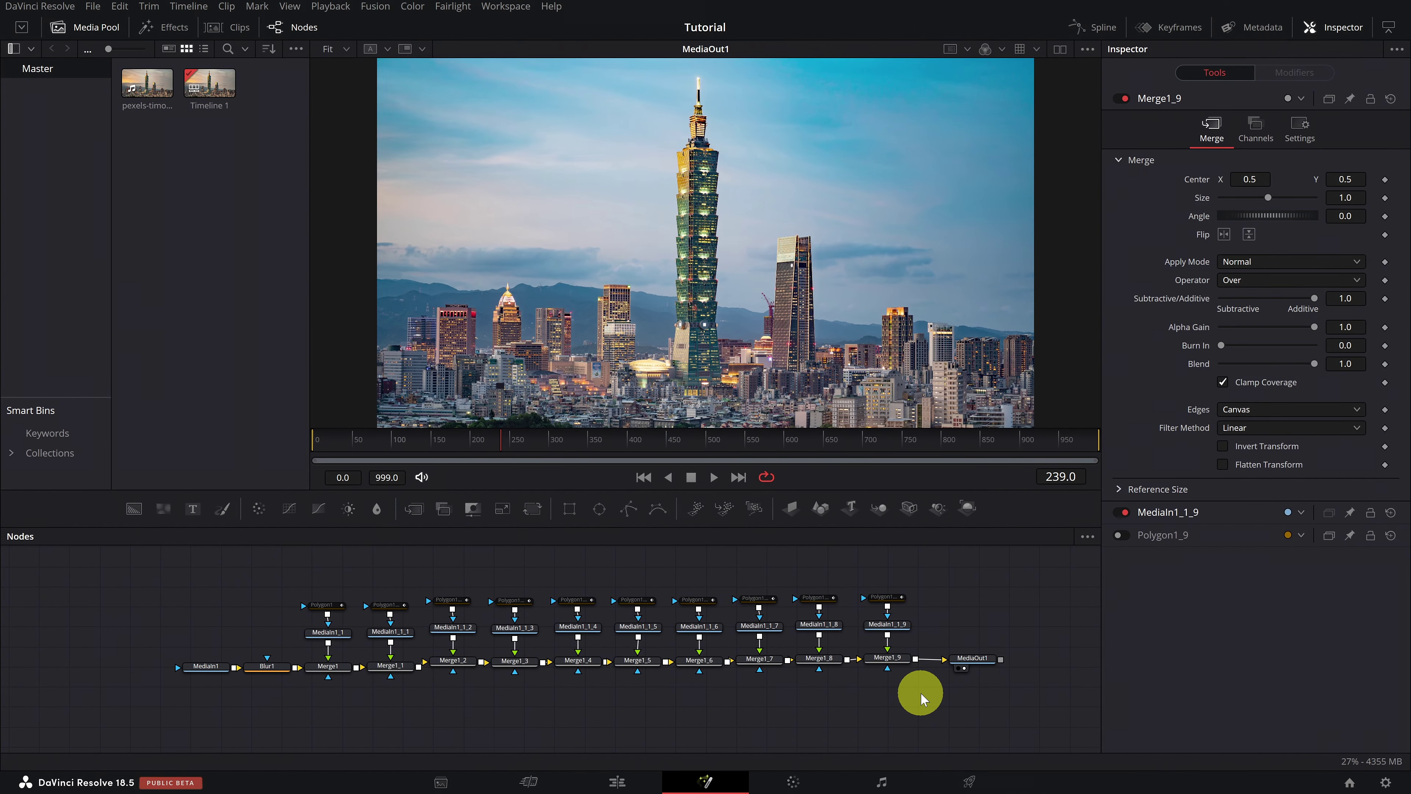
left_click(888, 660)
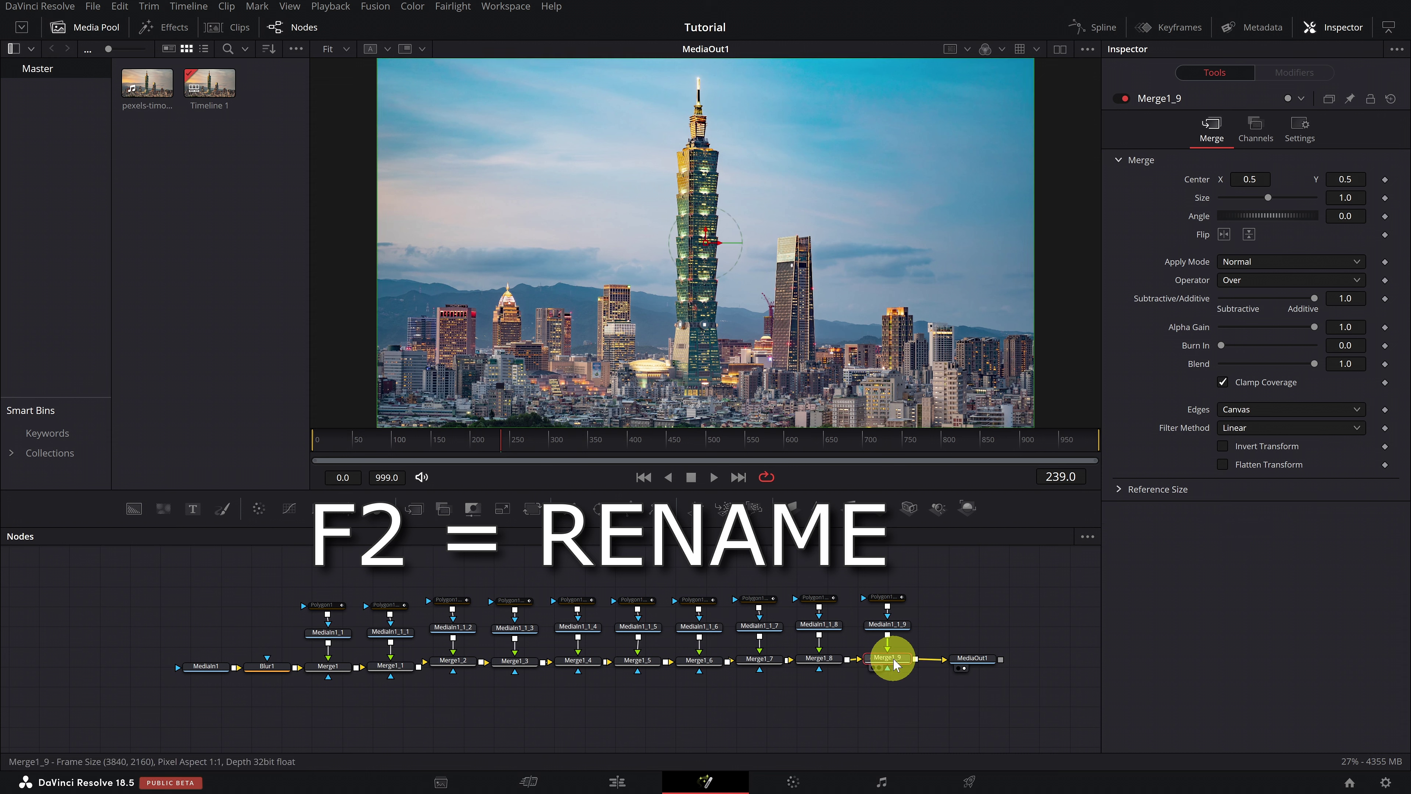
key("F2")
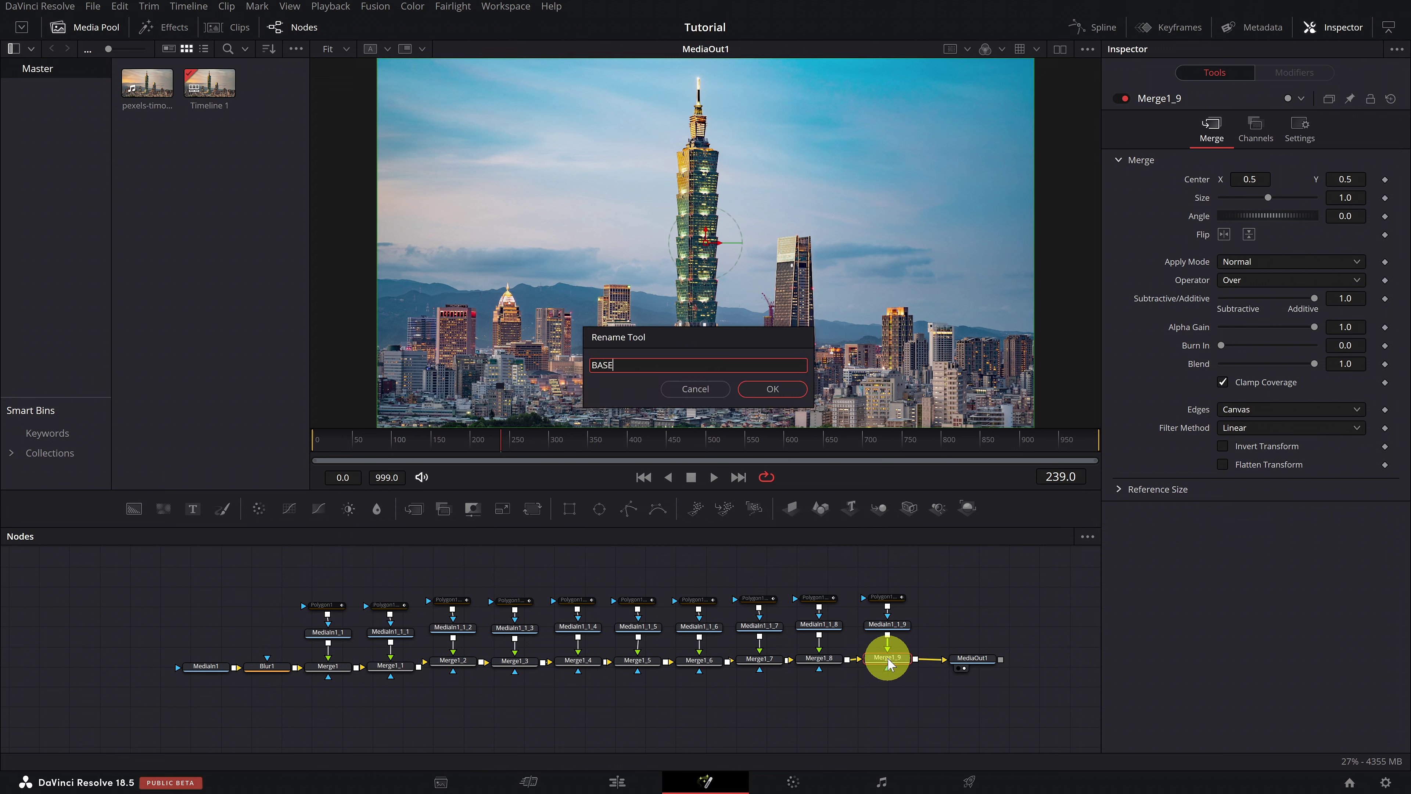
key("Return")
left_click(820, 660)
key("F2")
type("FLOOR1")
key("Return")
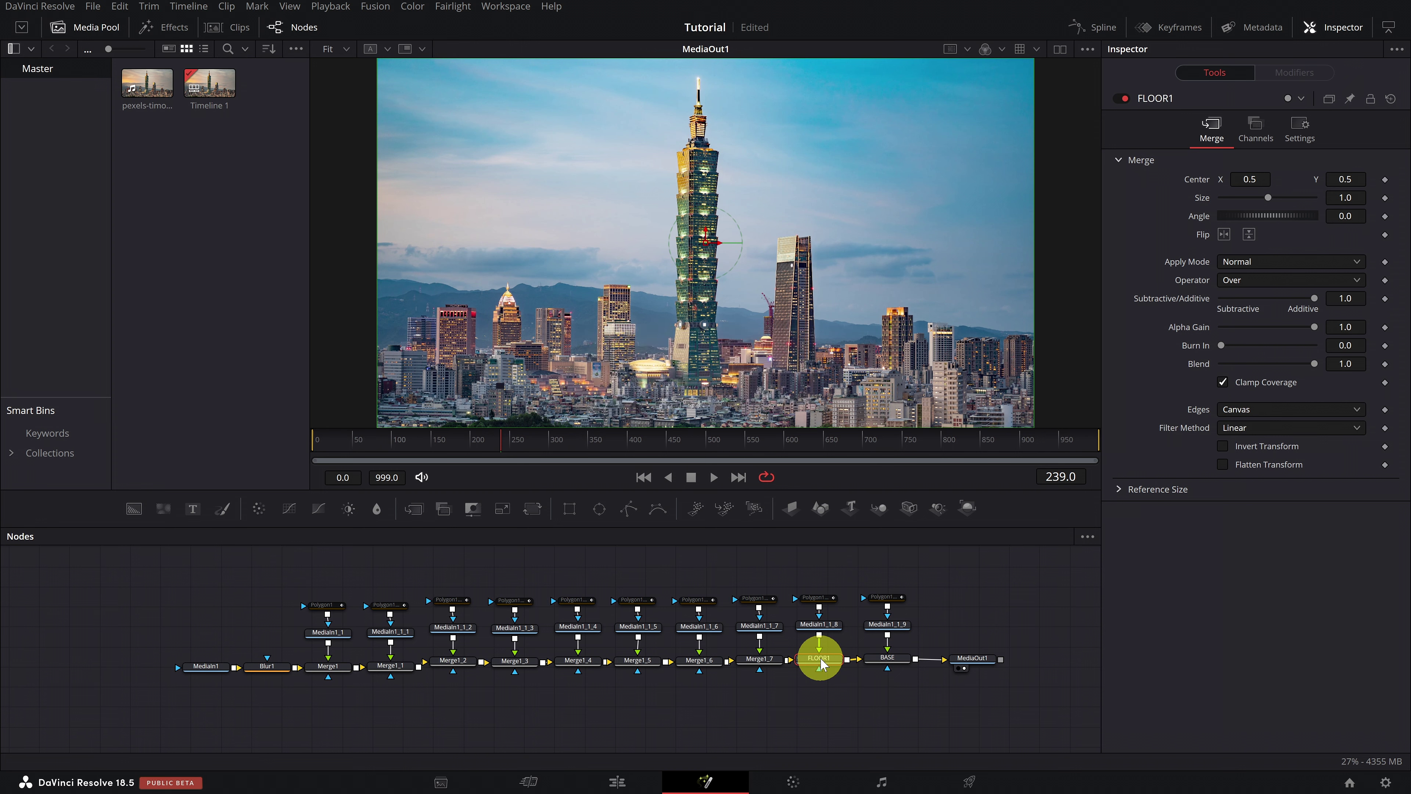
Step: Rename Merge1_7 to FLOOR2 and begin renaming Merge1_6
left_click(760, 660)
key("F2")
key("Return")
left_click(704, 660)
key("F2")
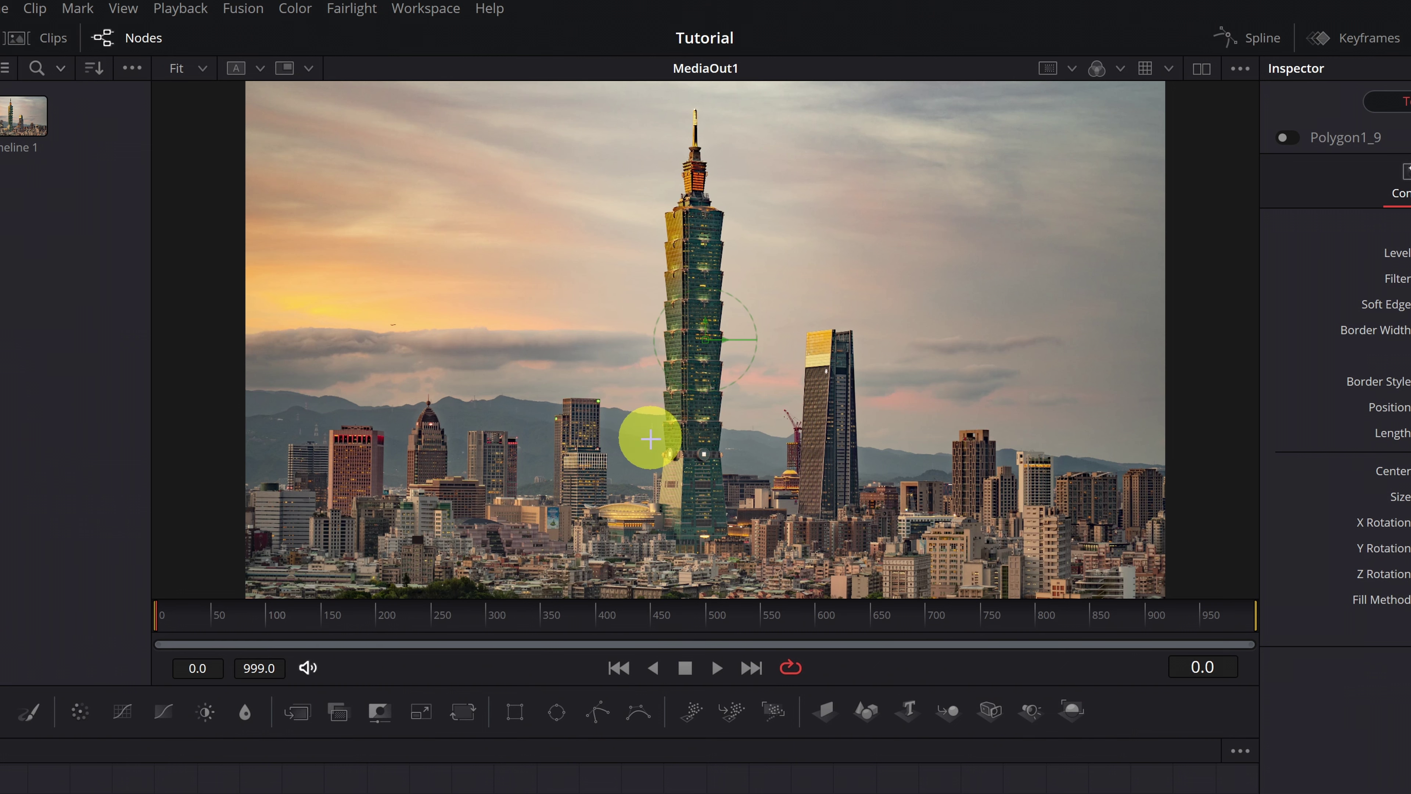
Step: Zoom into the tower and place Polygon1_9's first point on the lower ledge
mouse_move(655, 449)
left_mouse_down()
mouse_move(696, 408)
mouse_move(600, 434)
left_mouse_up()
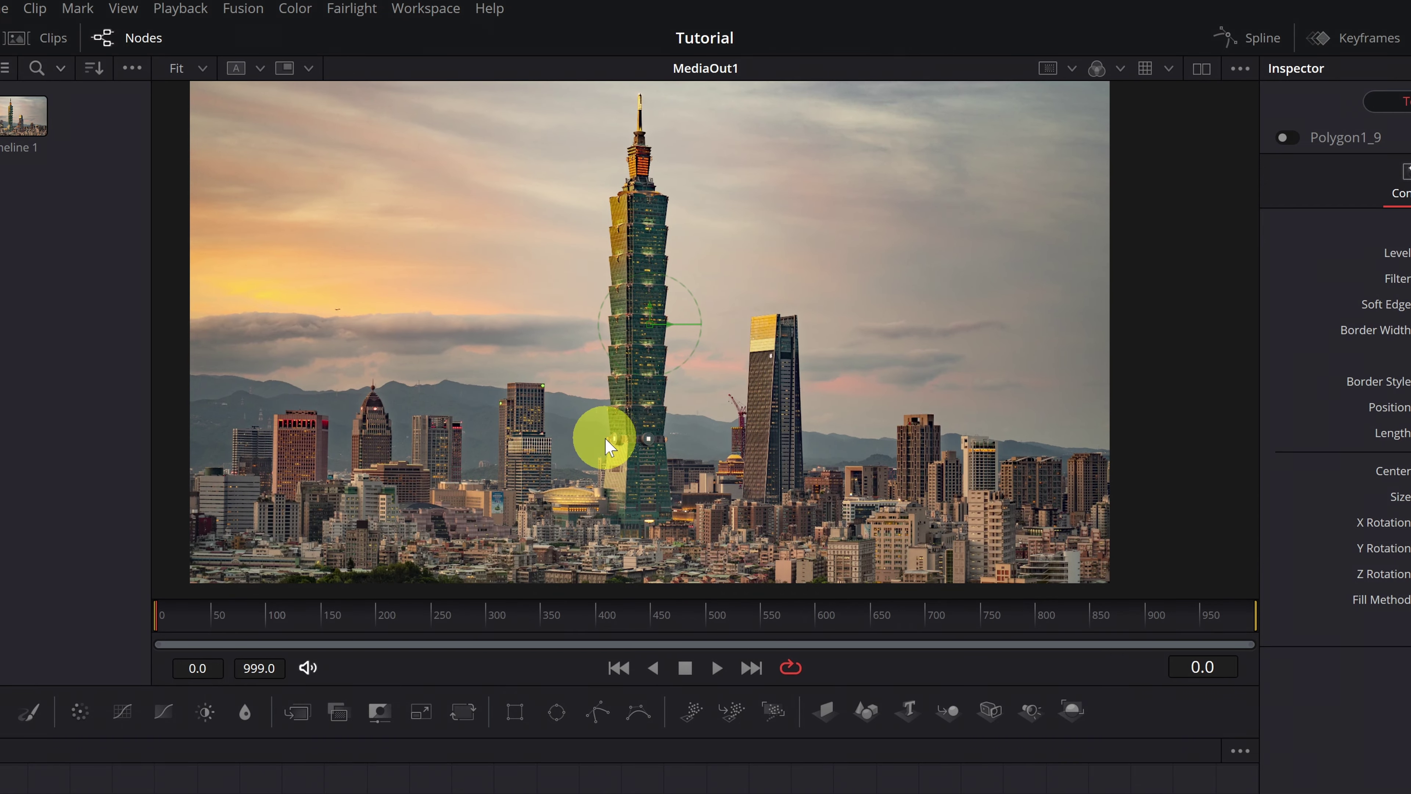
scroll(609, 445, "up", 8)
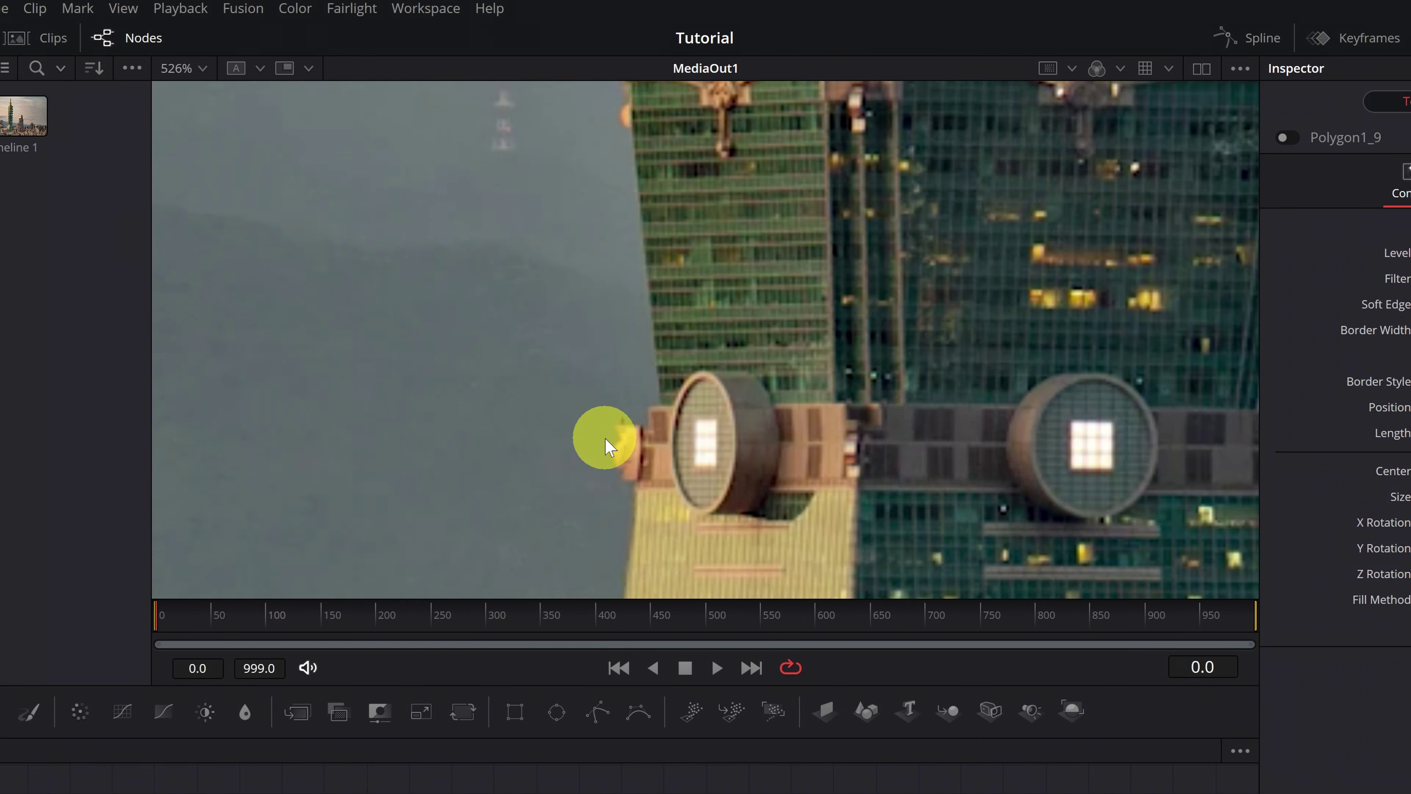
scroll(611, 434, "up", 5)
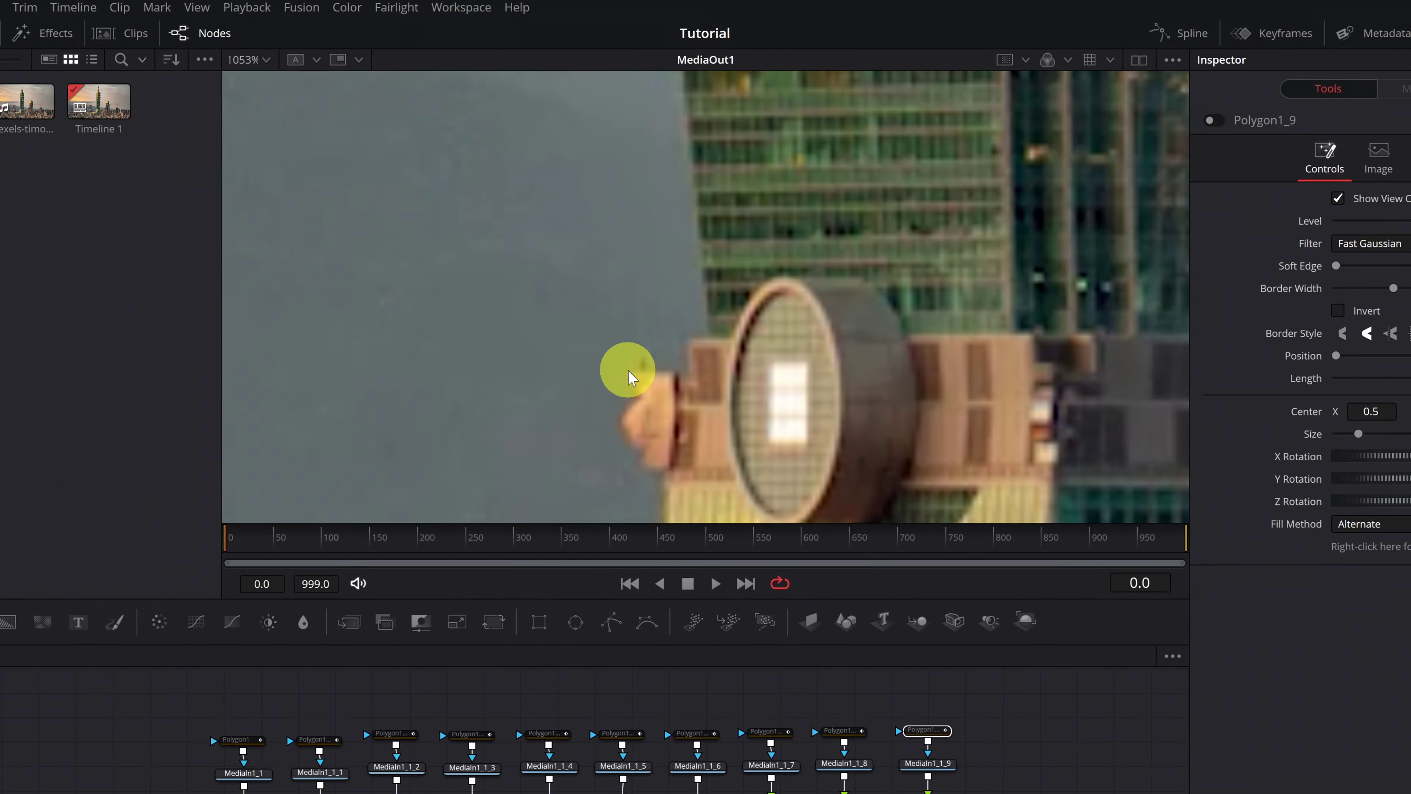
left_click_drag(644, 306, 610, 314)
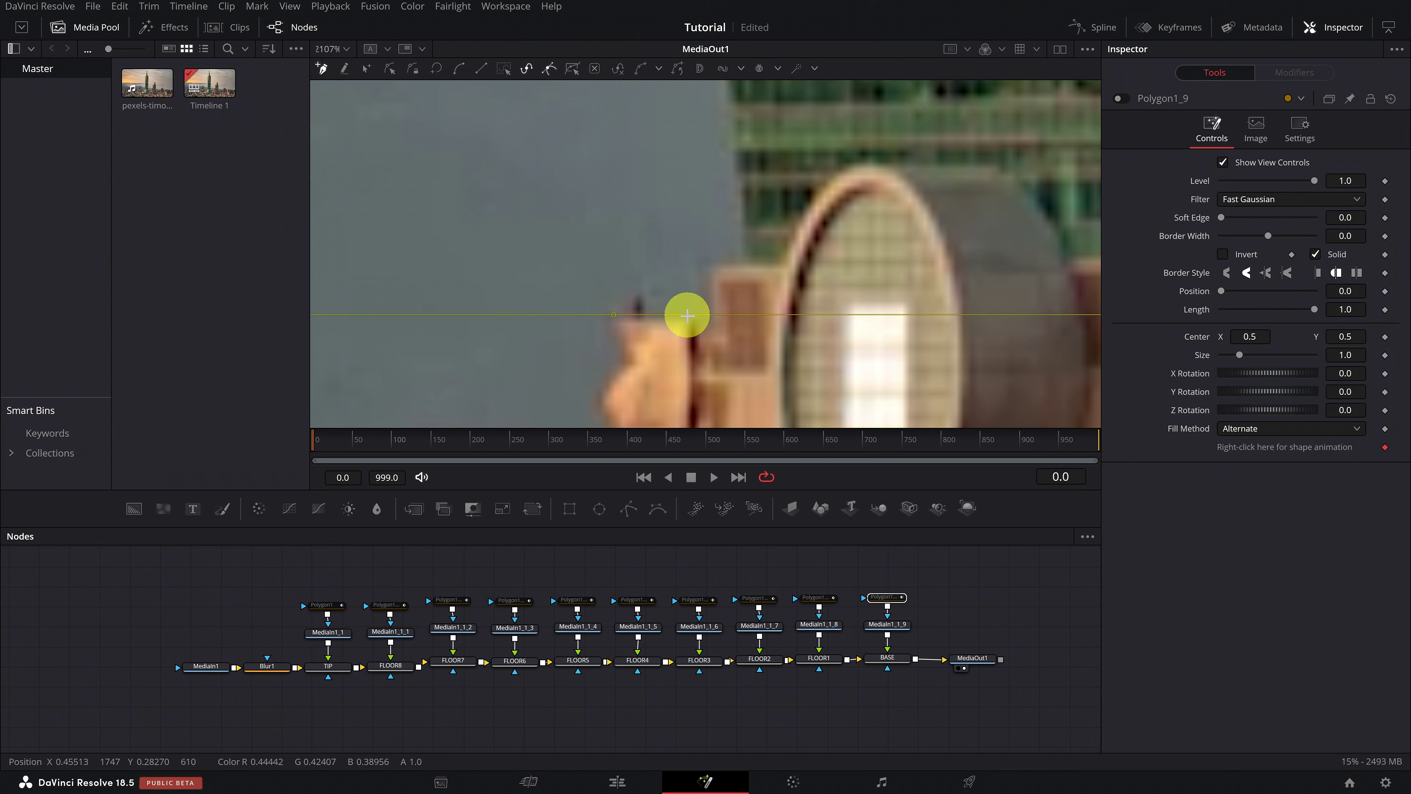
left_click(692, 316)
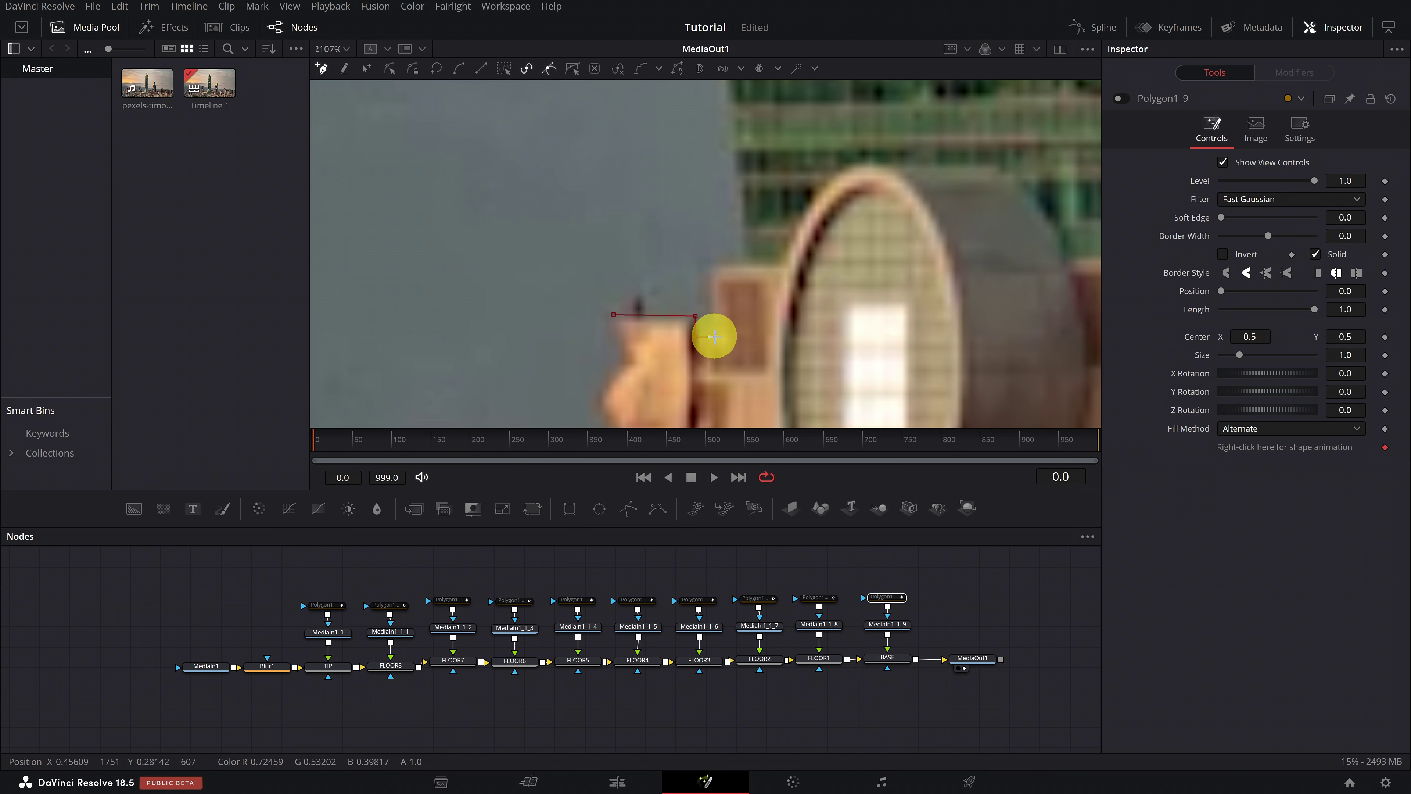
left_click_drag(696, 316, 696, 319)
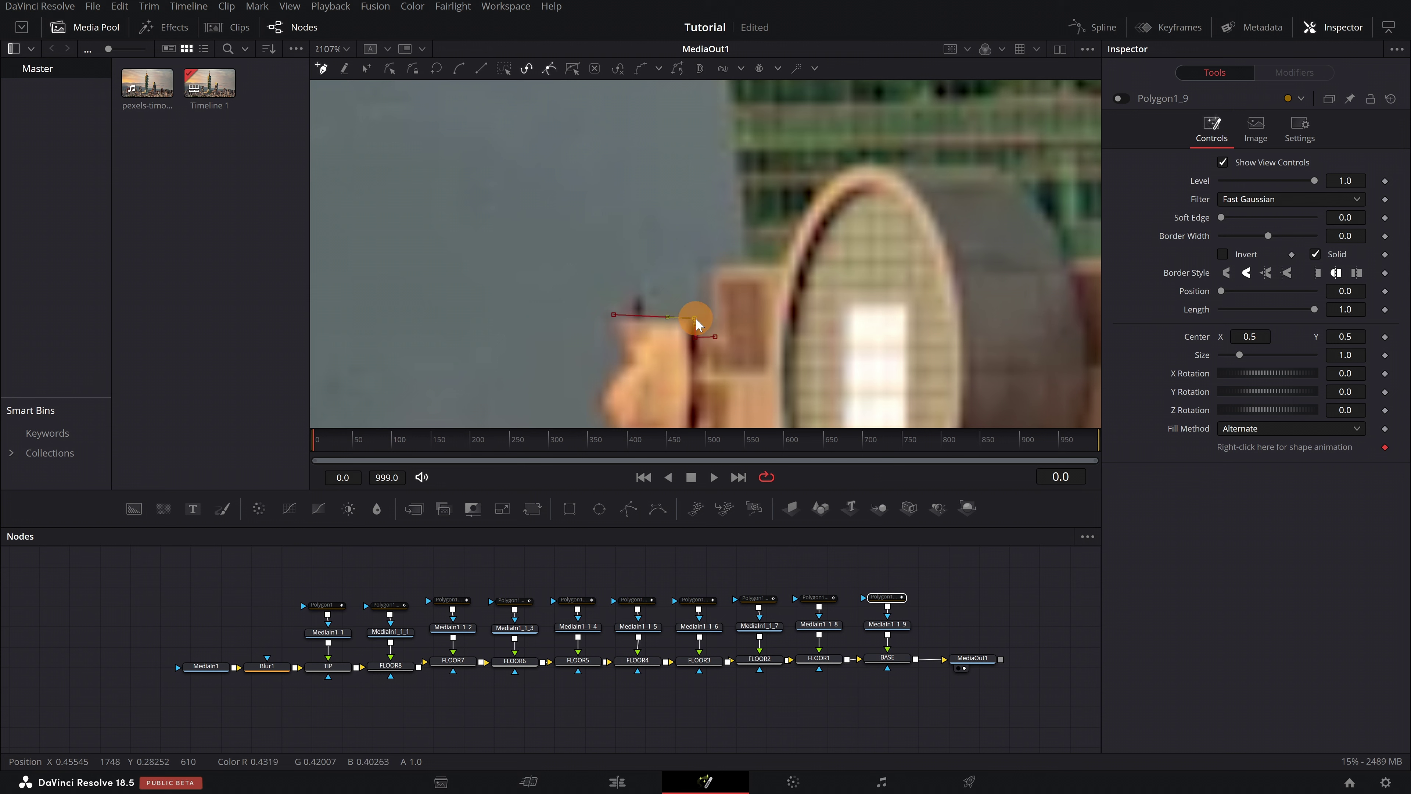
Step: Add mask points up the block's side and curve the edge over the round ornament
left_click(714, 269)
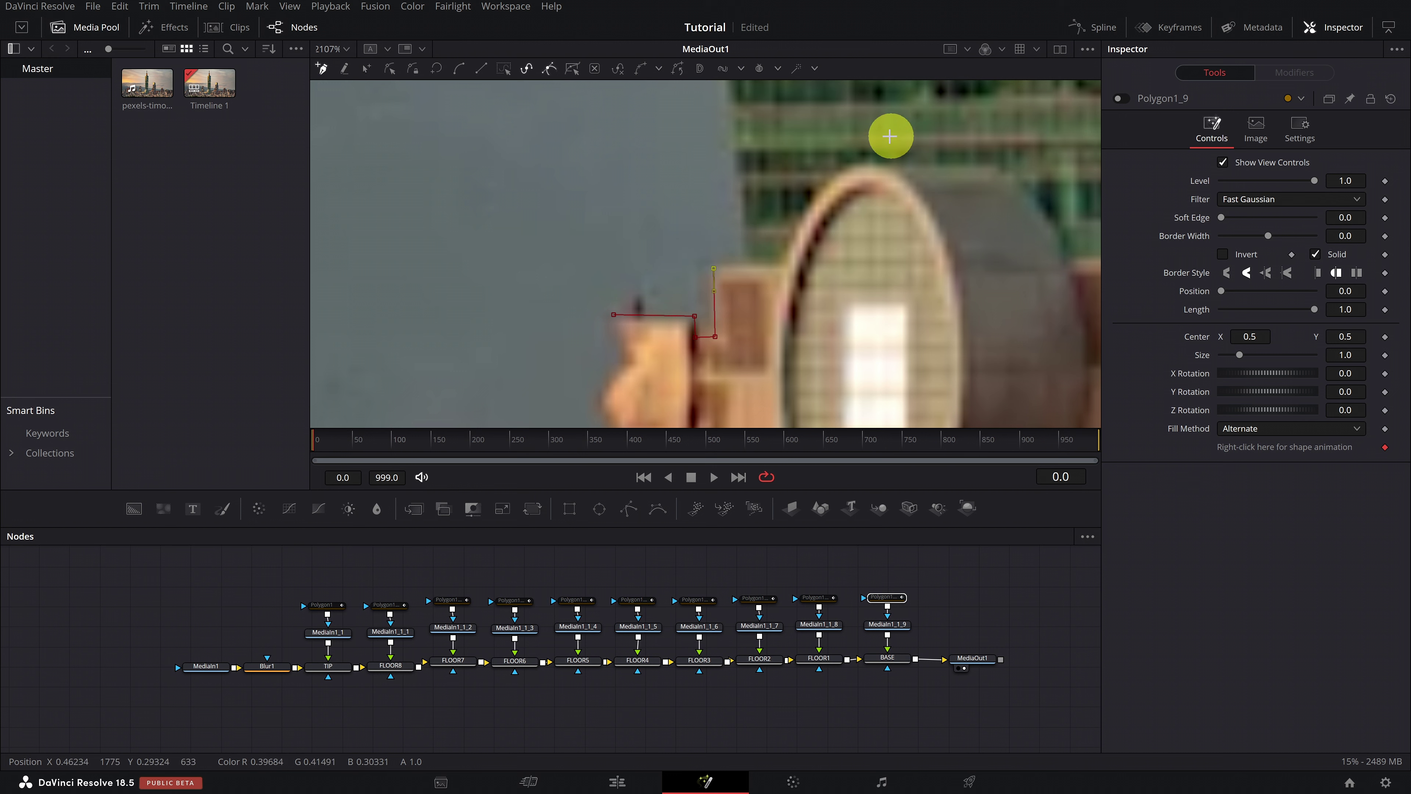
left_click(782, 266)
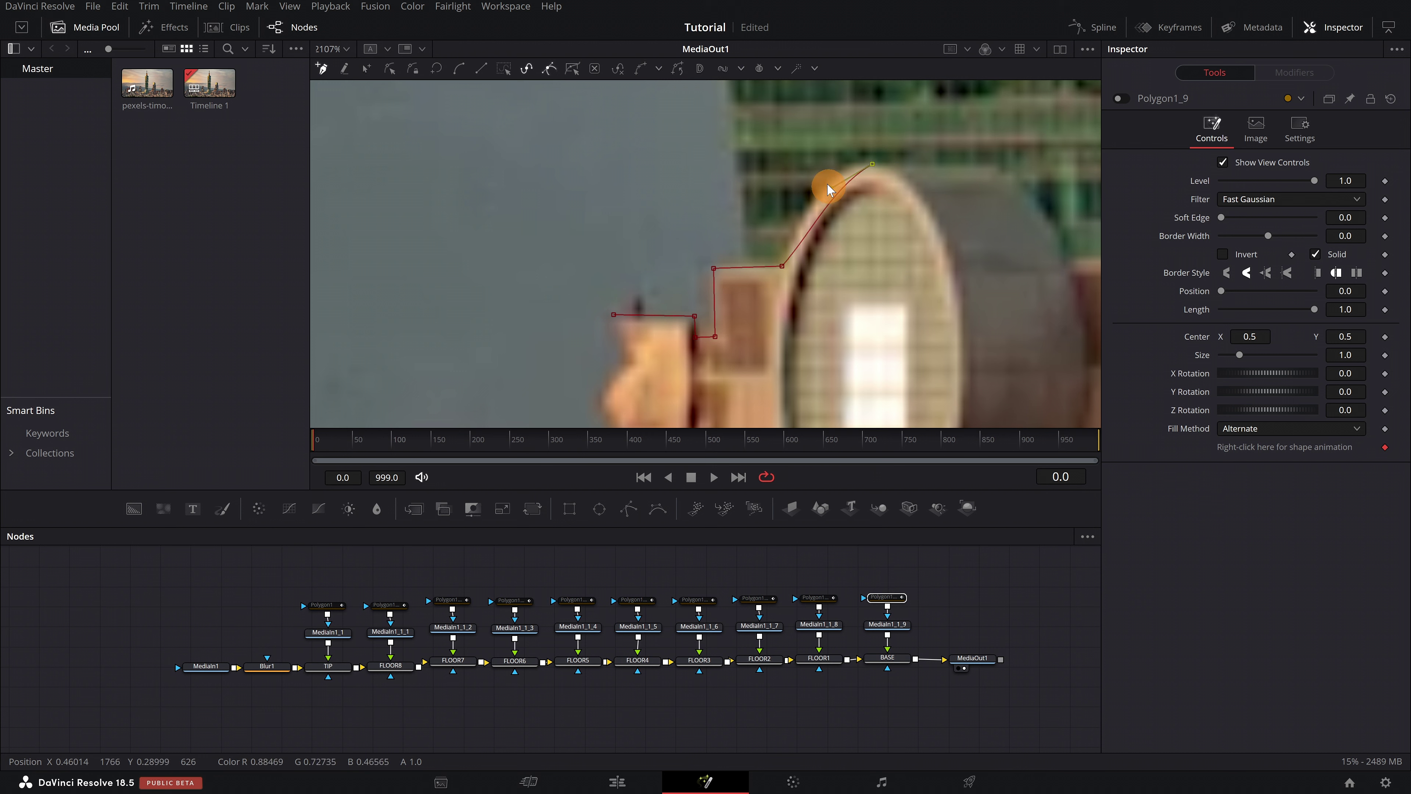
left_click_drag(813, 163, 815, 164)
left_click(782, 267)
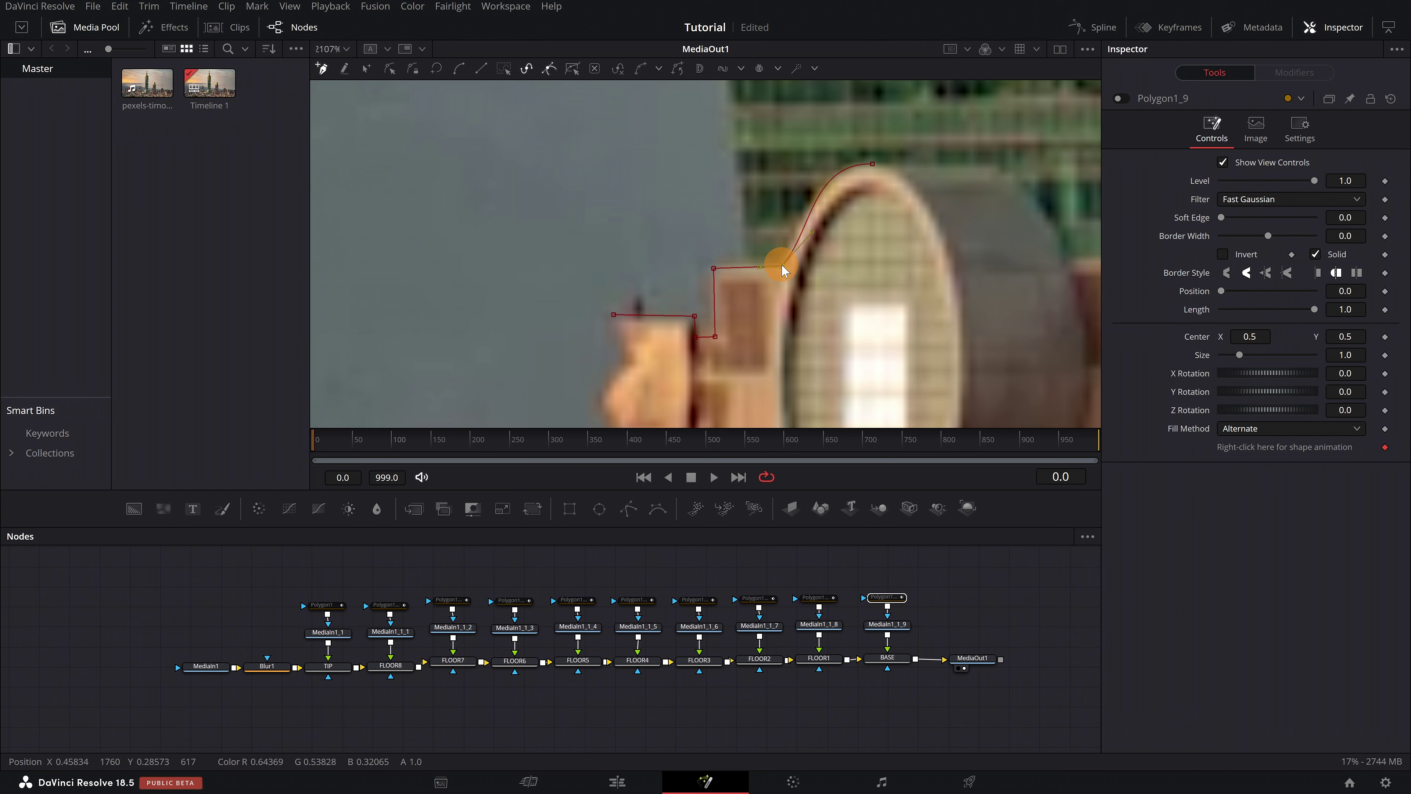
left_click_drag(818, 226, 800, 229)
left_click(783, 268)
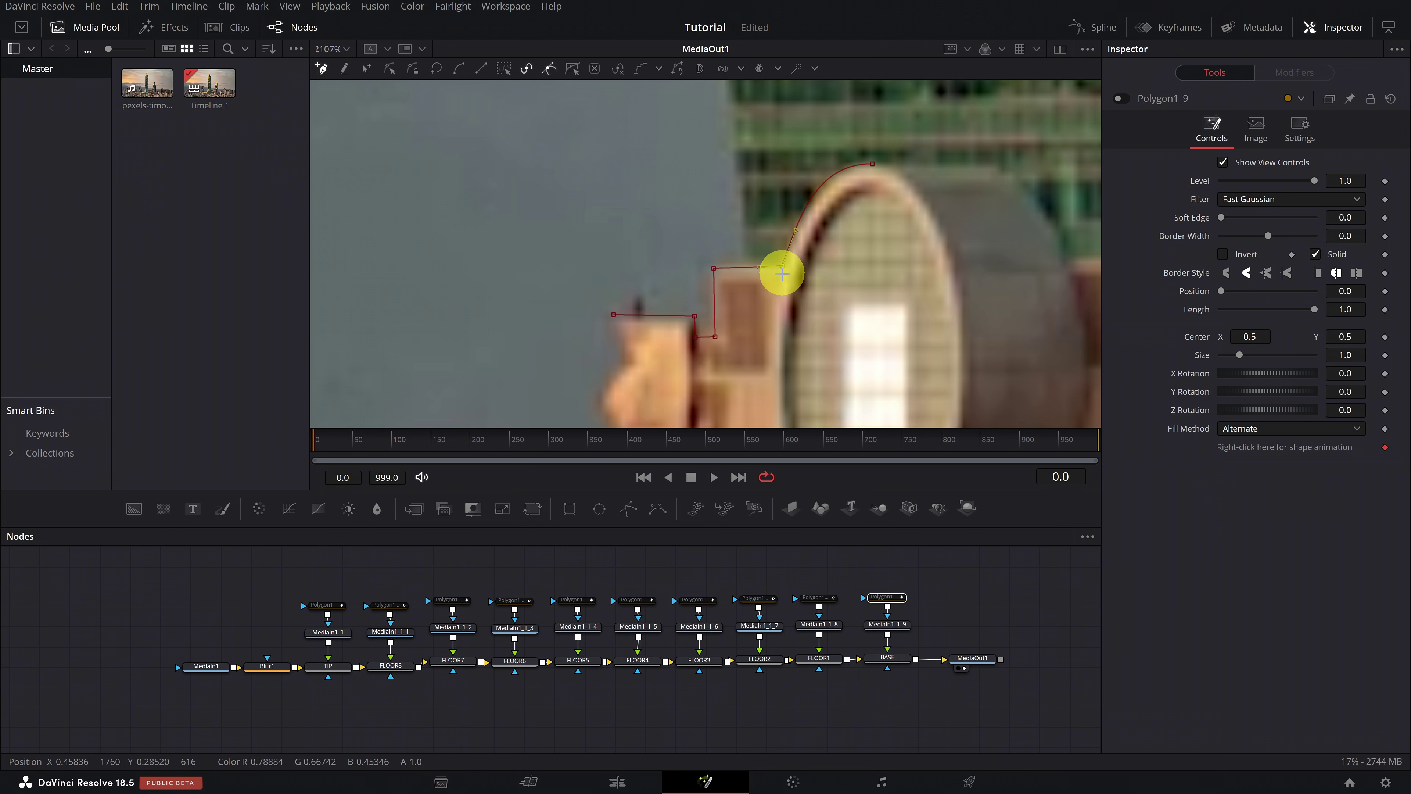
Step: Extend the mask across to the tower's right side and close the shape
left_click_drag(983, 171, 792, 240)
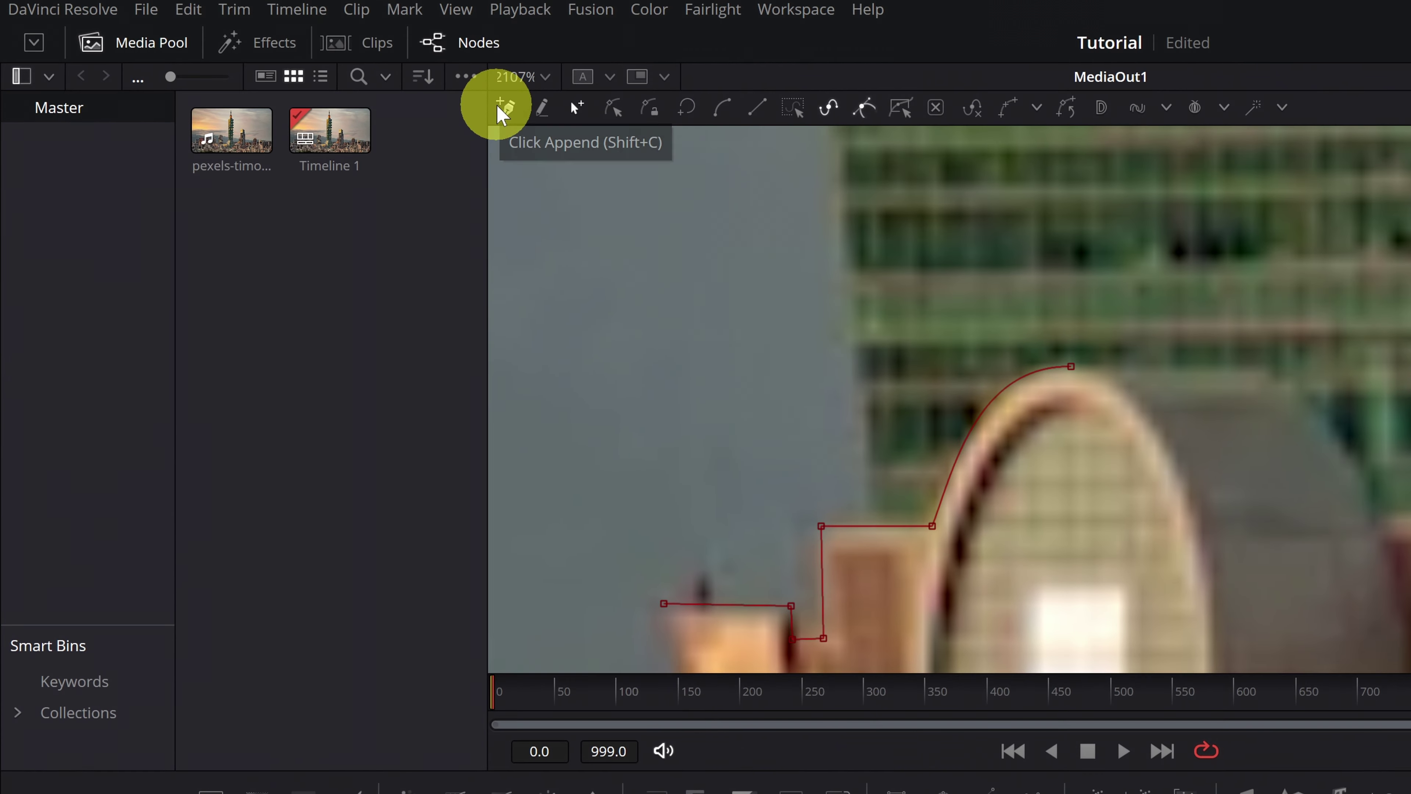
left_click(502, 114)
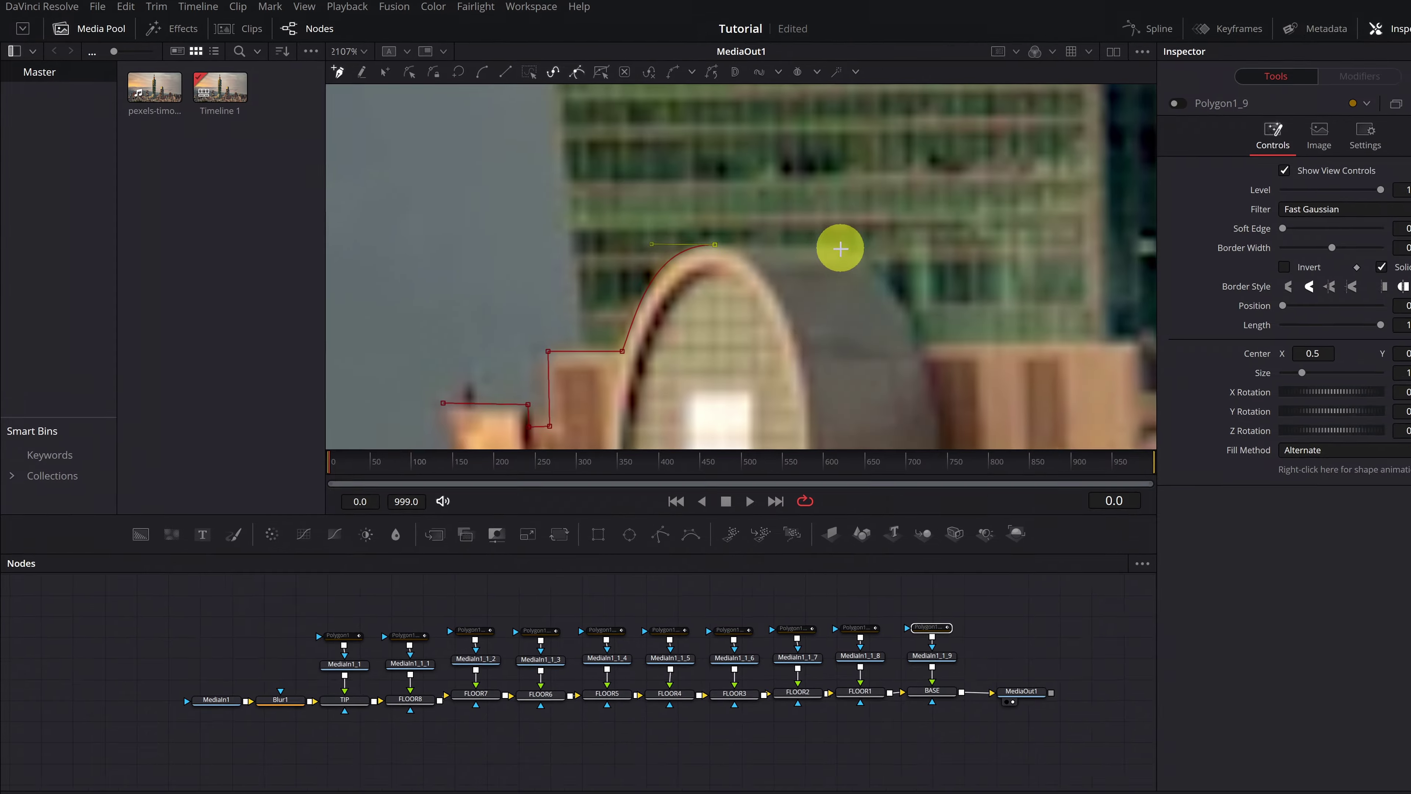
left_click(800, 237)
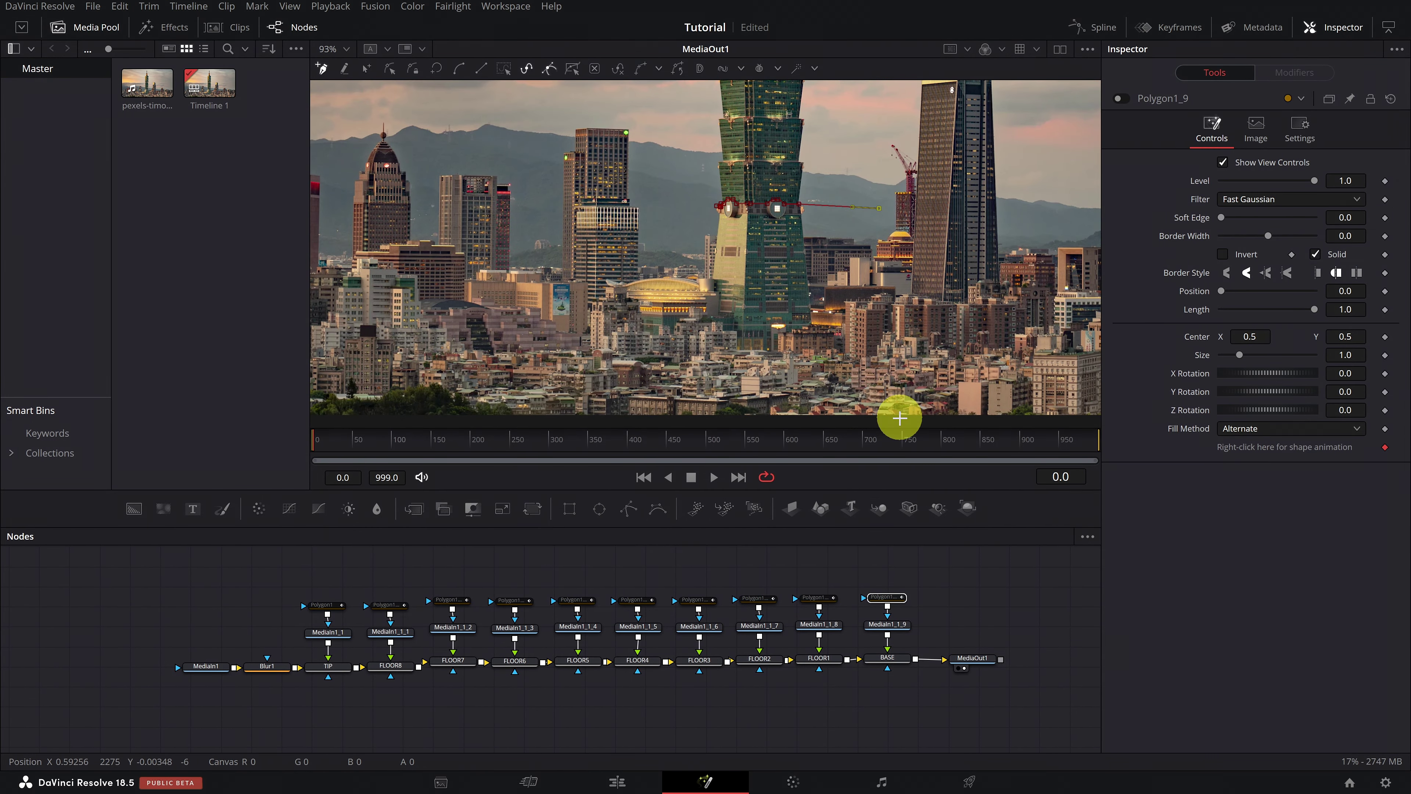
left_click(900, 417)
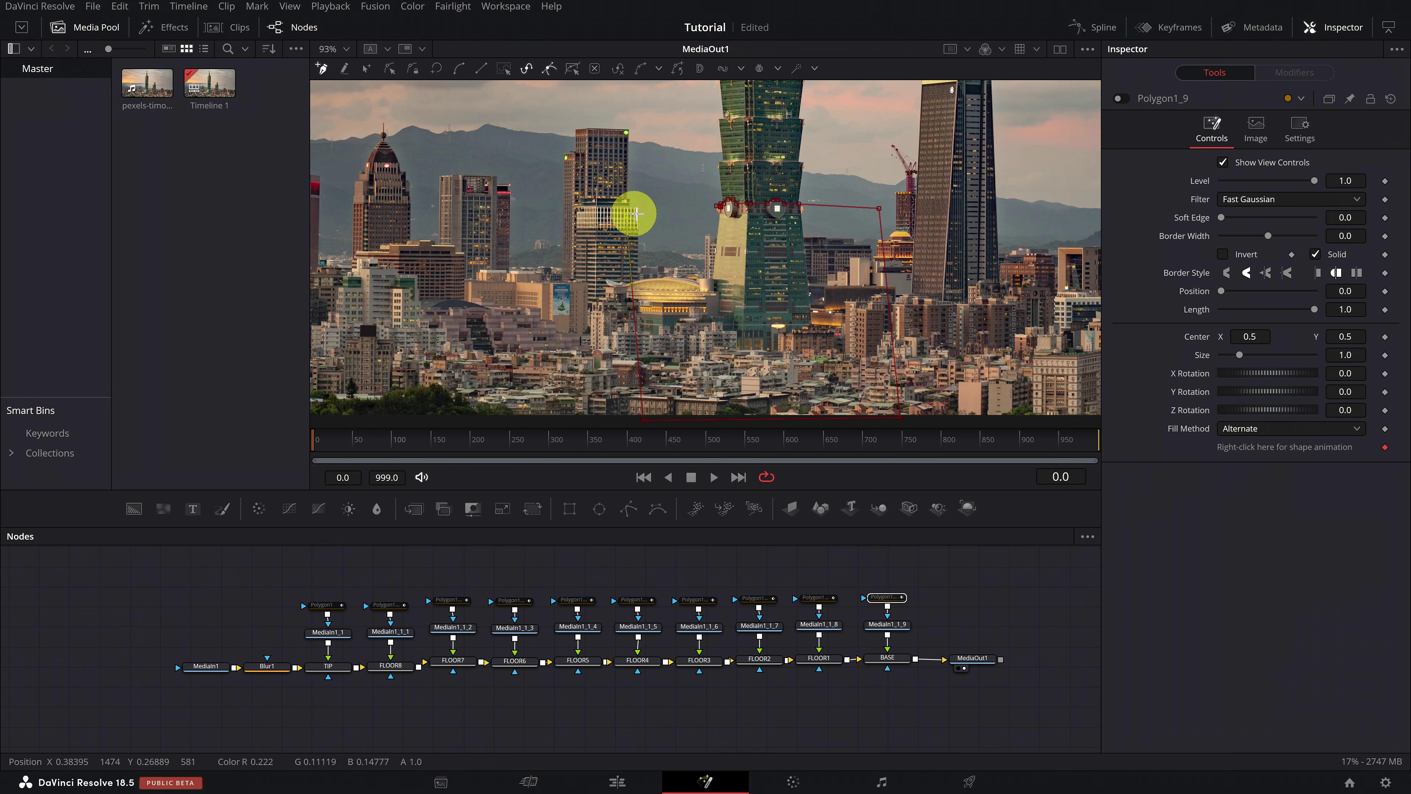
scroll(709, 205, "up", 3)
scroll(717, 207, "up", 2)
left_click(740, 217)
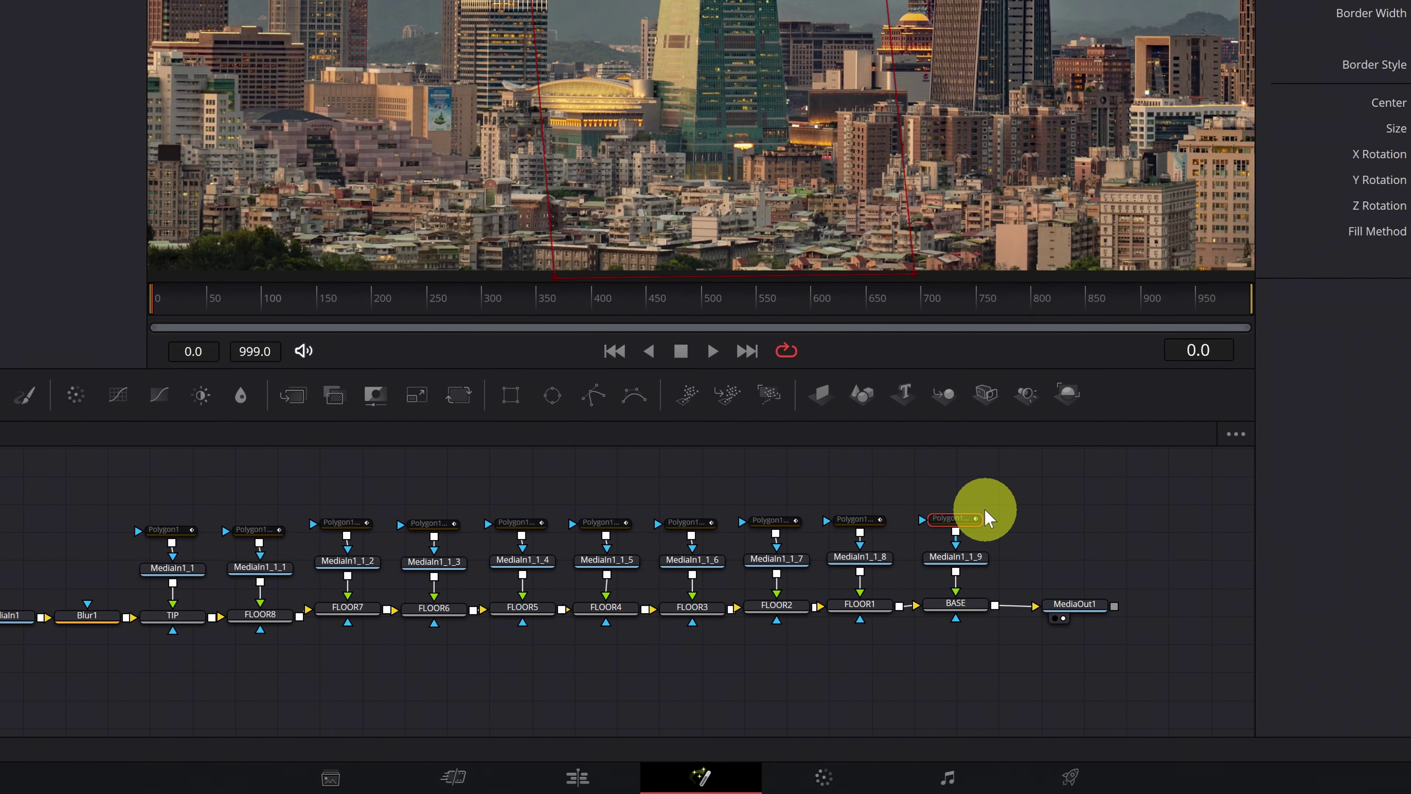
Step: Place a copy of the base floor's mask above MediaIn1_1_8
left_click(844, 528)
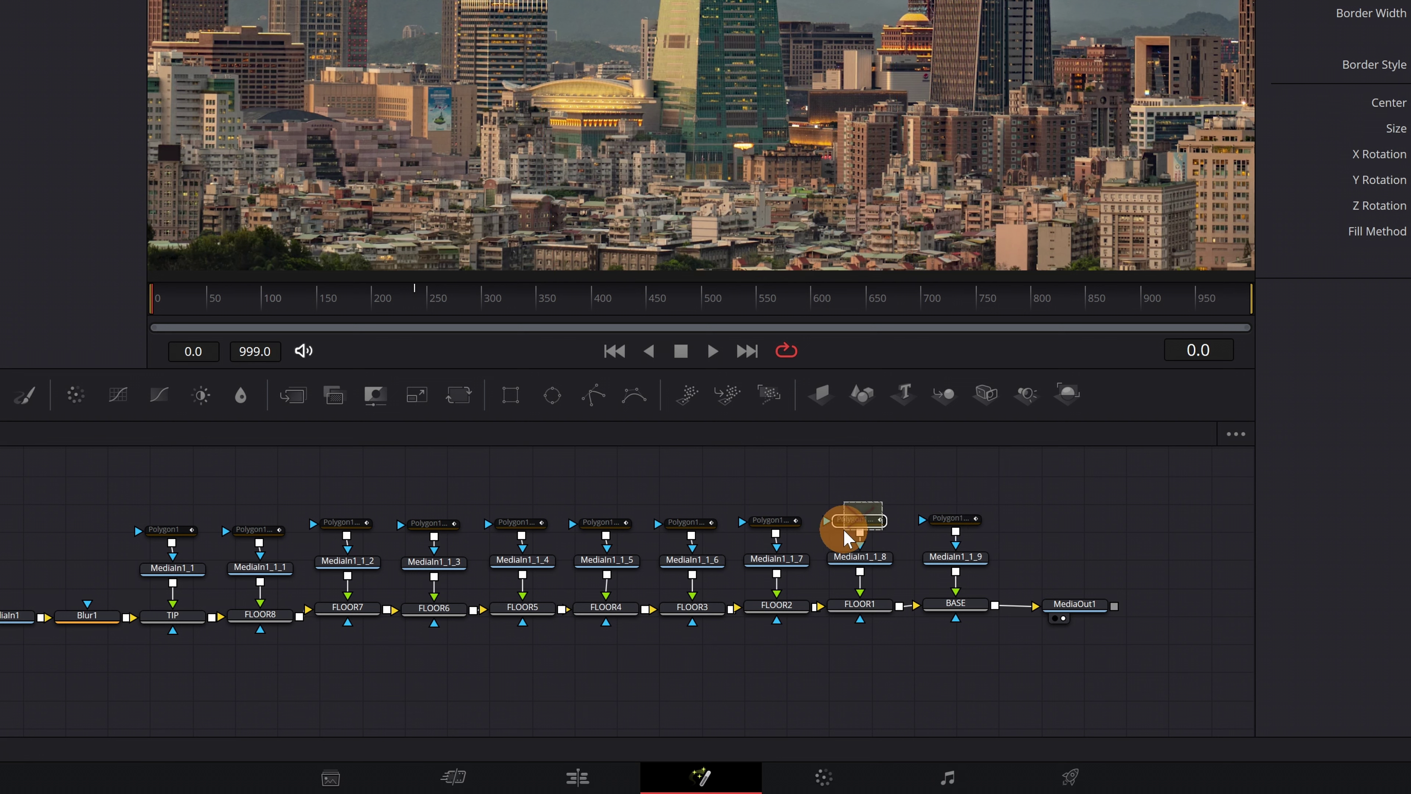
left_click_drag(843, 539, 867, 523)
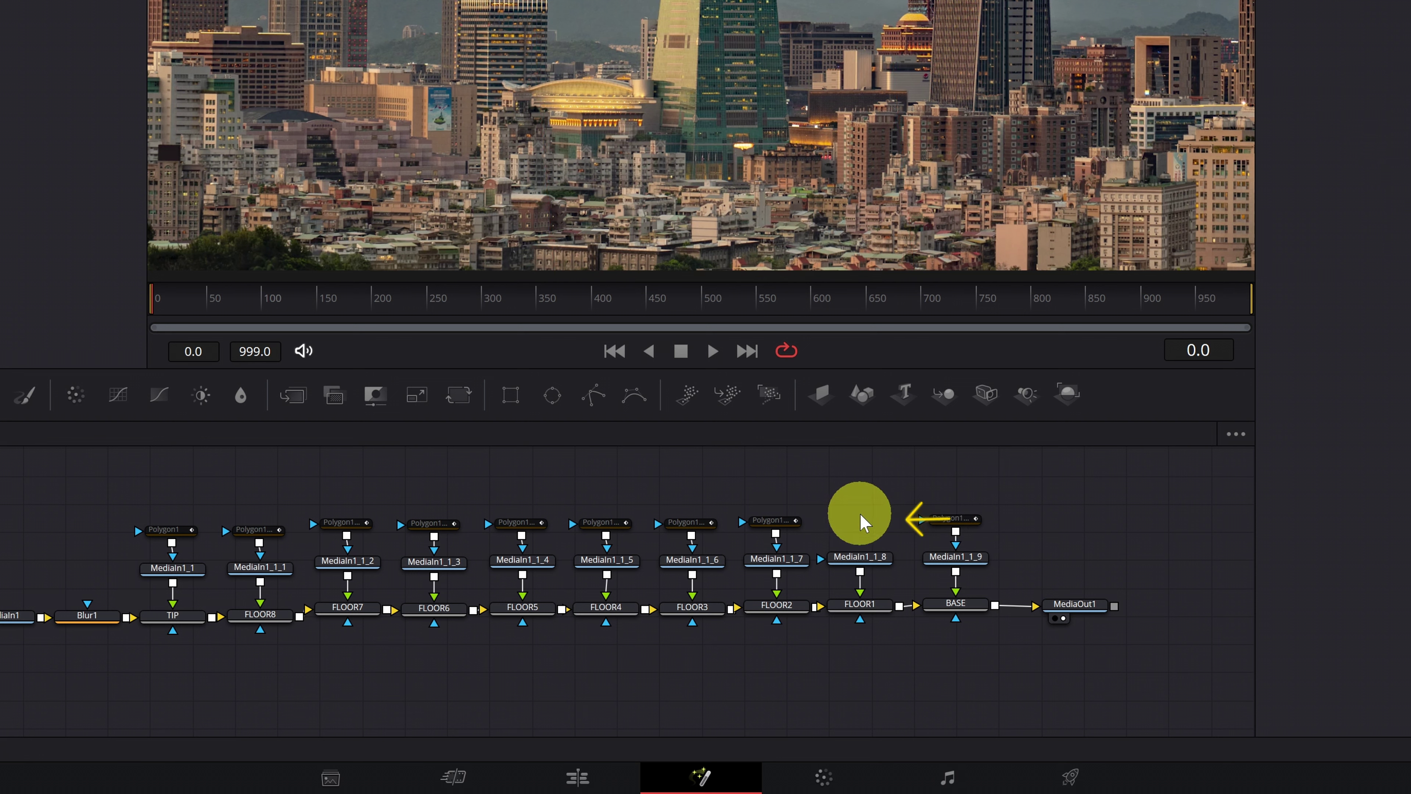
left_click(860, 535)
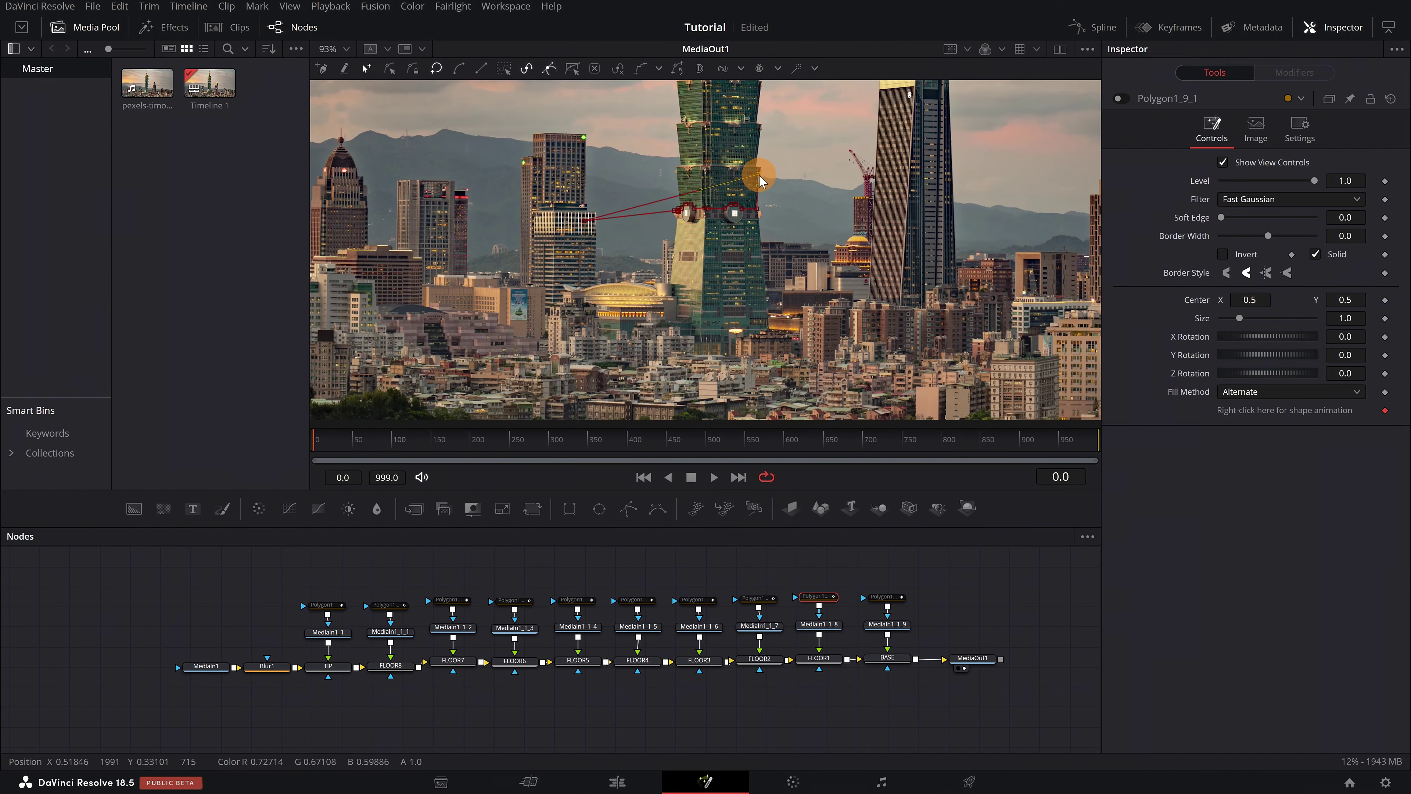
Step: Move the copied mask's top-left point onto the tower's top-left corner
scroll(637, 193, "up", 5)
mouse_move(498, 258)
left_mouse_down()
mouse_move(720, 167)
mouse_move(750, 177)
left_mouse_up()
scroll(820, 174, "up", 3)
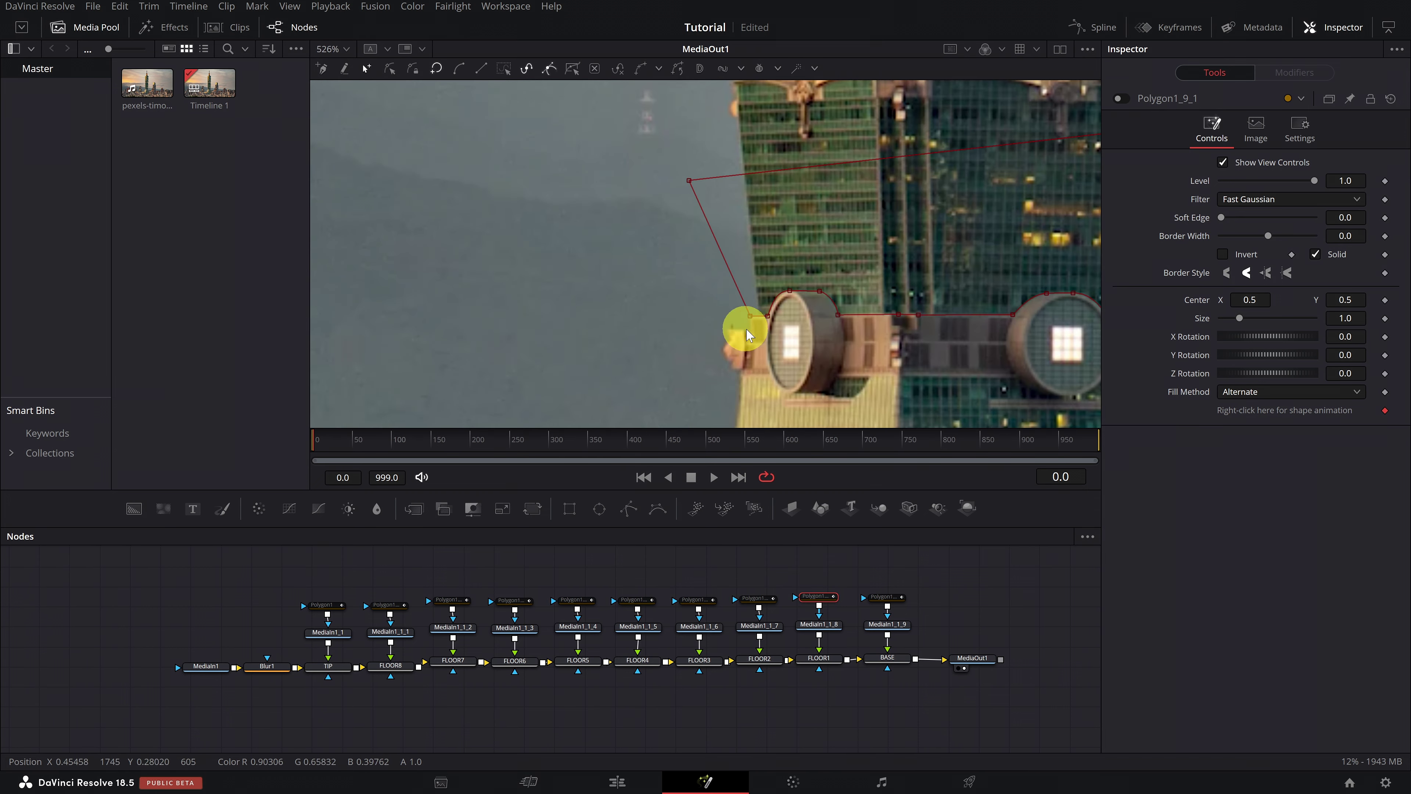
scroll(693, 182, "up", 5)
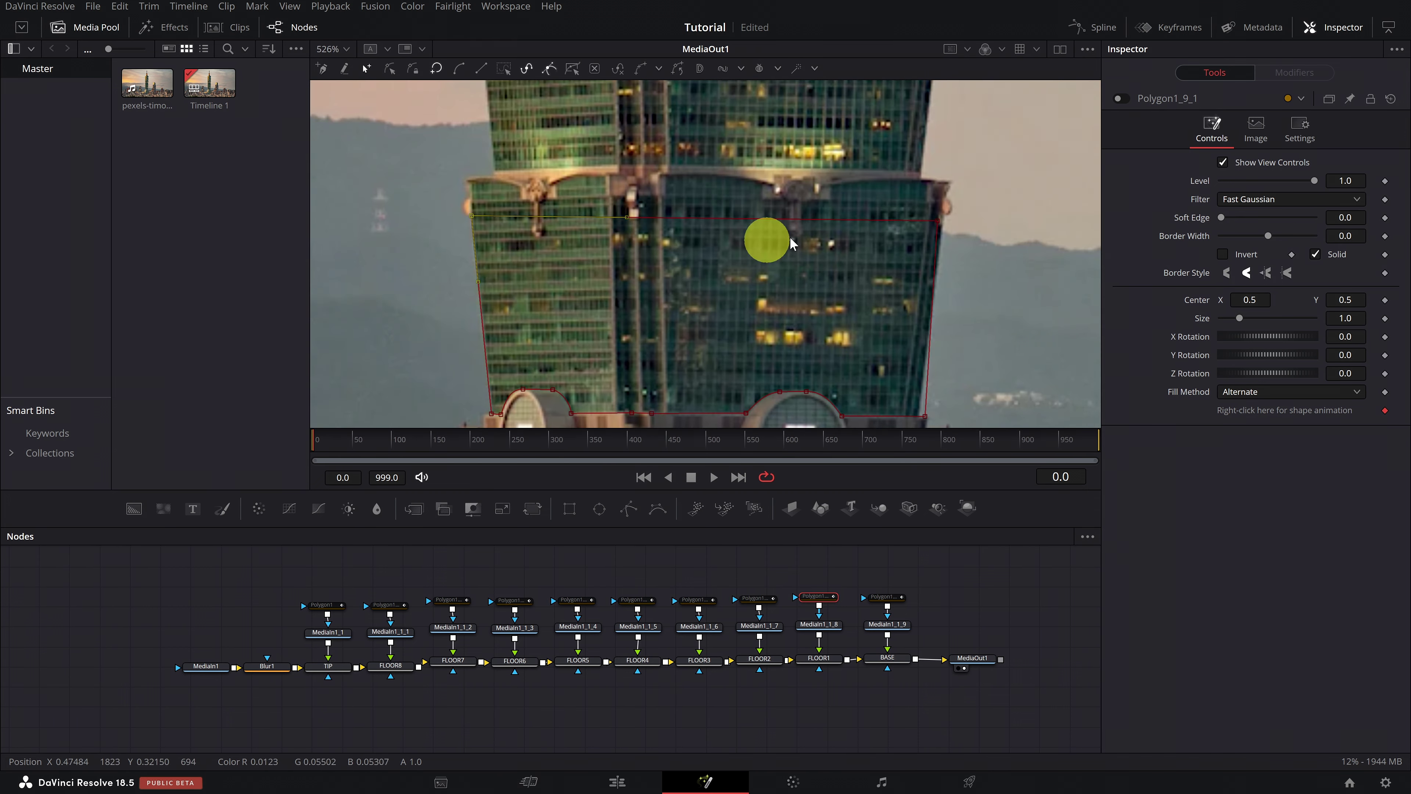
scroll(778, 262, "up", 3)
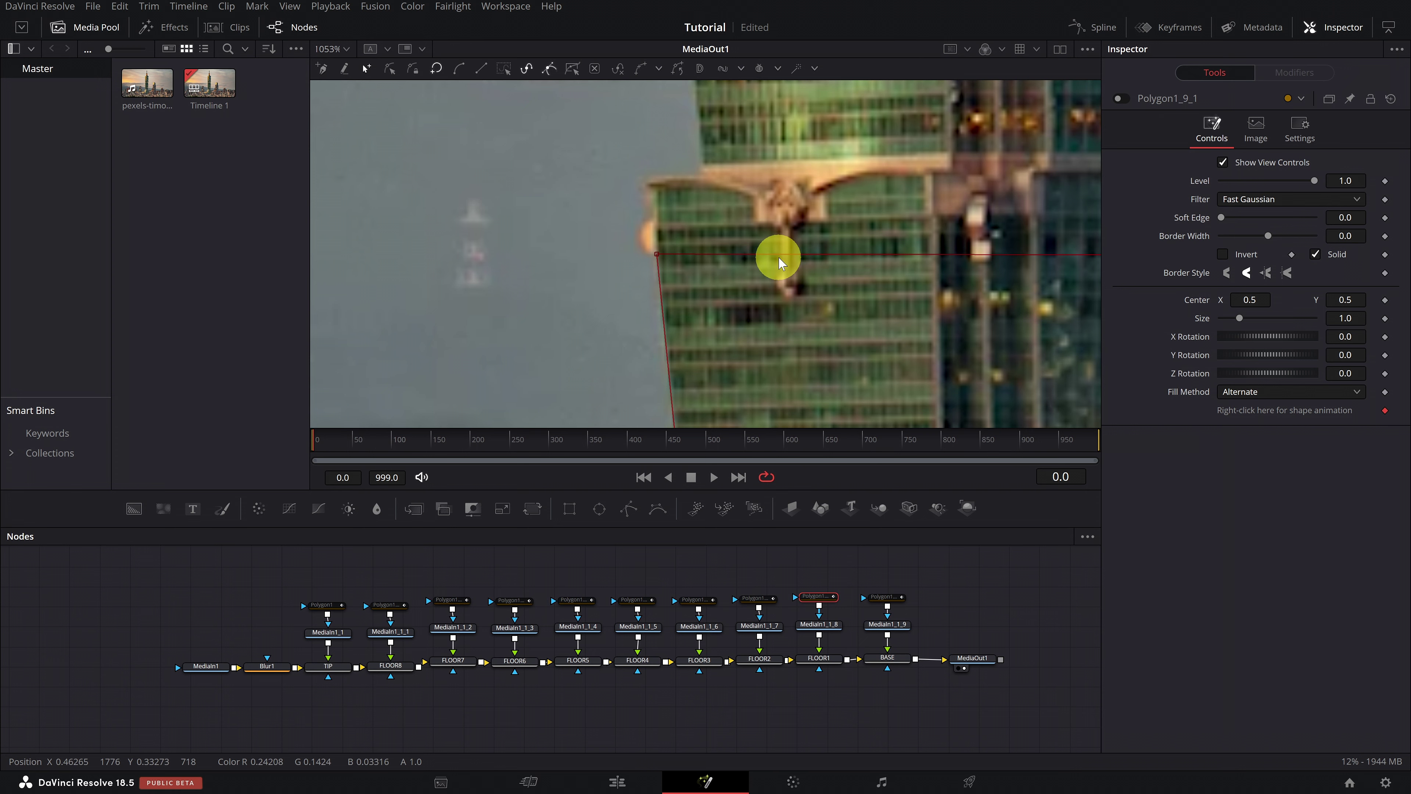
left_click_drag(778, 261, 651, 216)
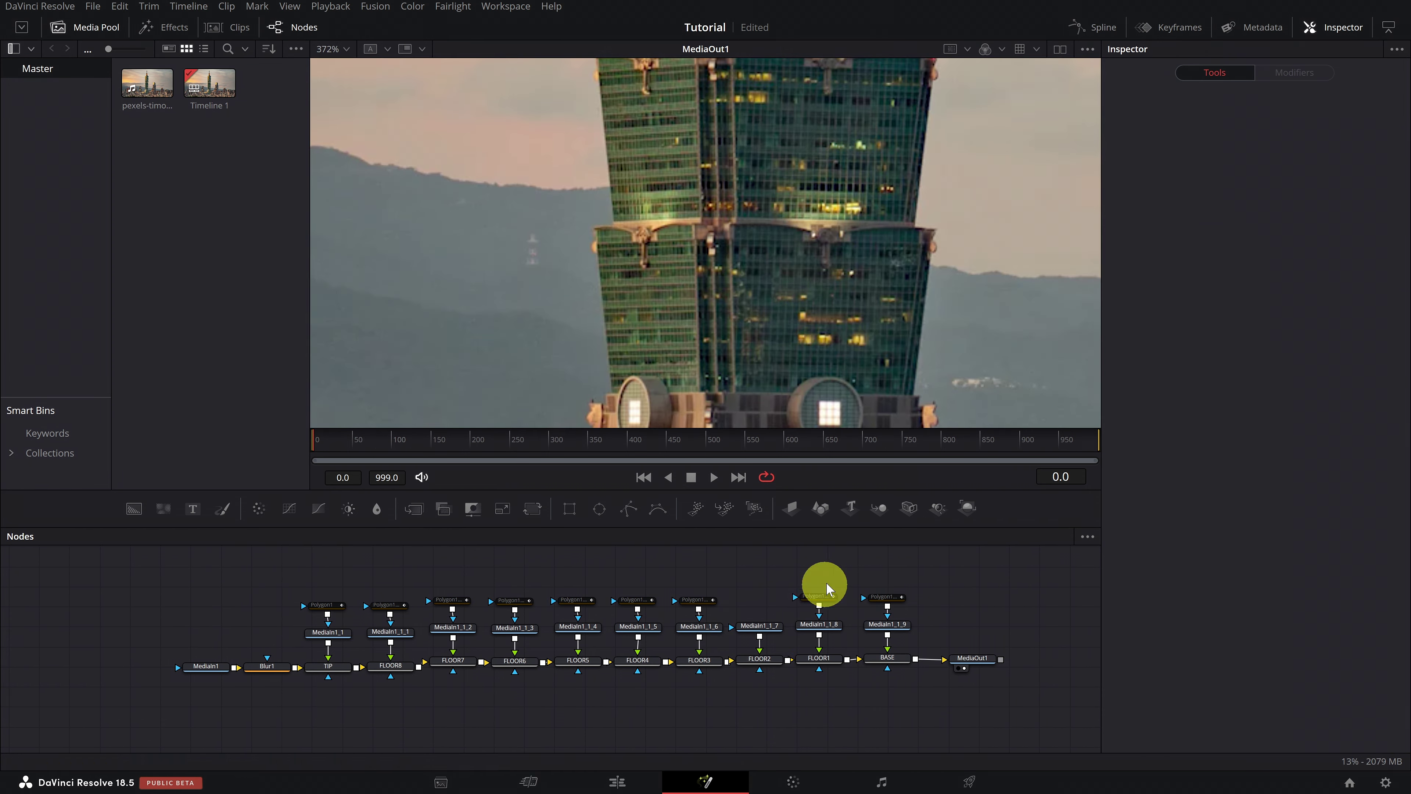
left_click(809, 597)
Step: Paste a mask onto MediaIn1_1_7 at Center Y 0.559, reshape it, then select all Polygon nodes
key("ctrl+v")
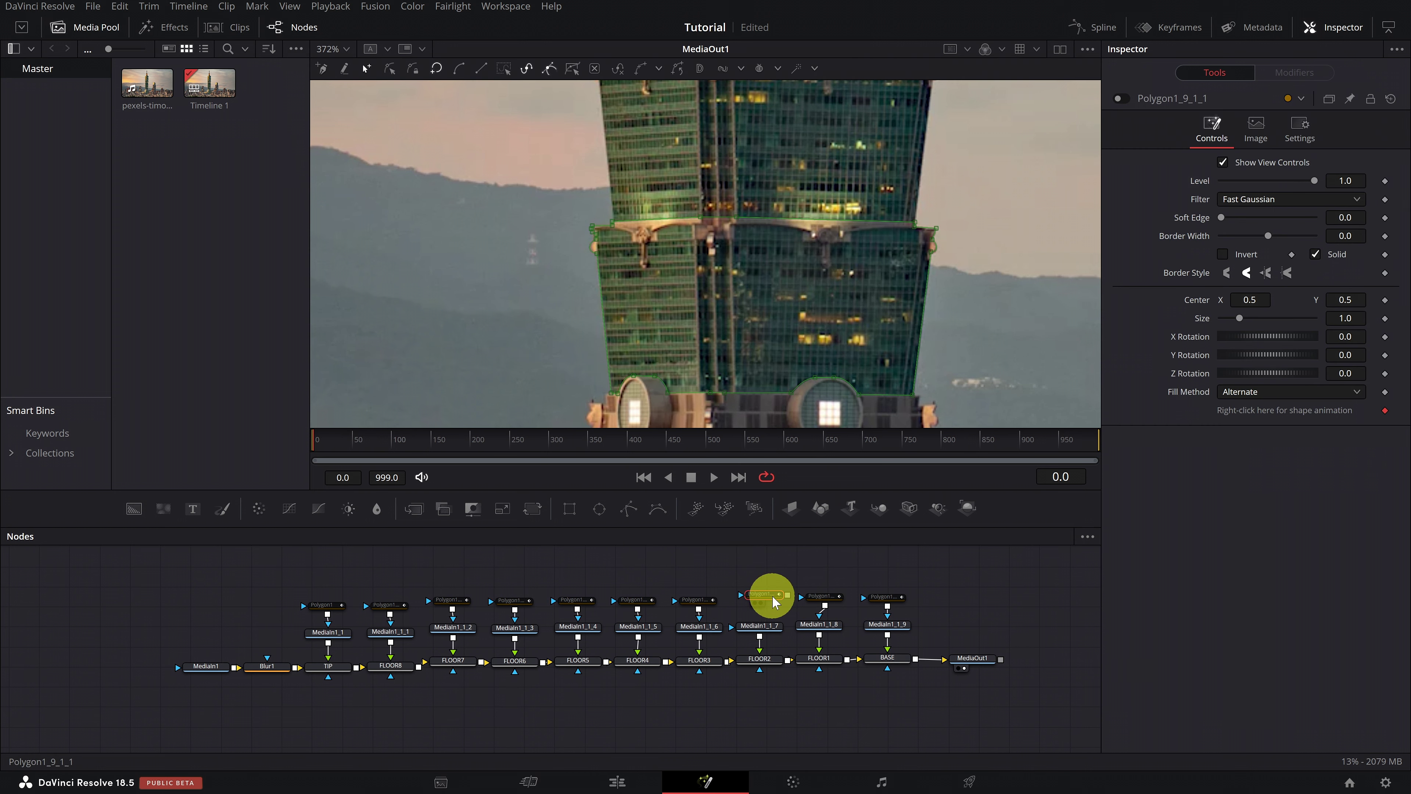
left_click(765, 598)
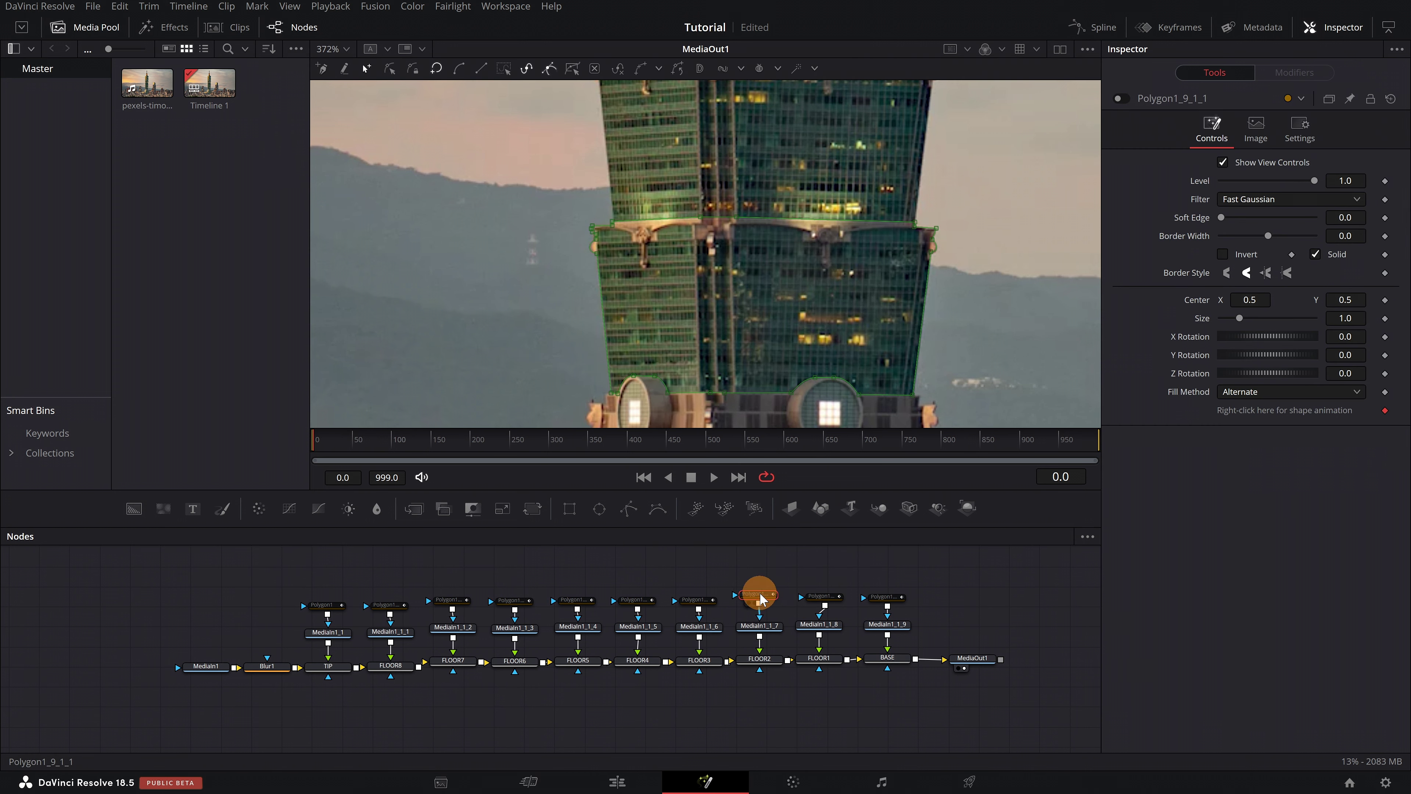
left_click_drag(1339, 299, 1377, 299)
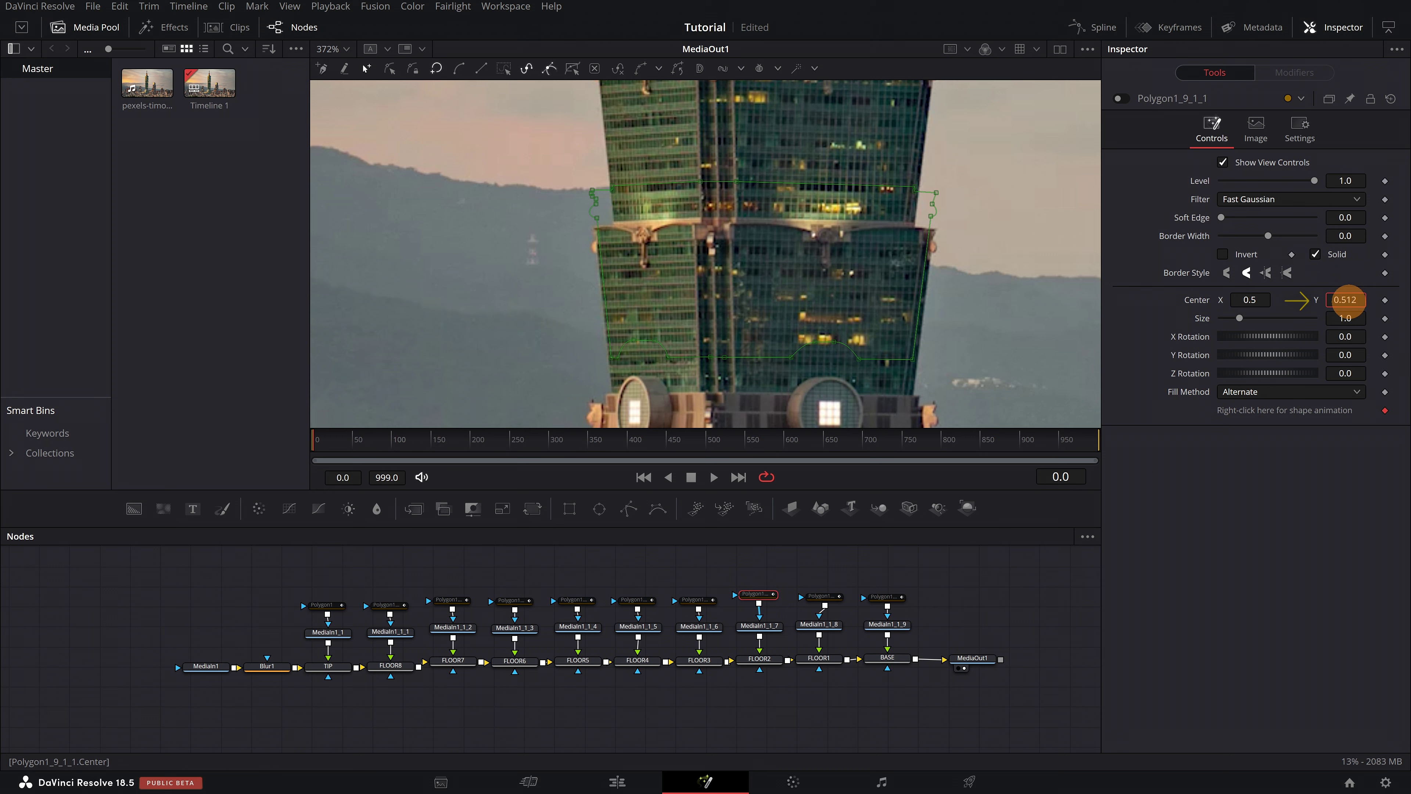
scroll(1000, 311, "up", 2)
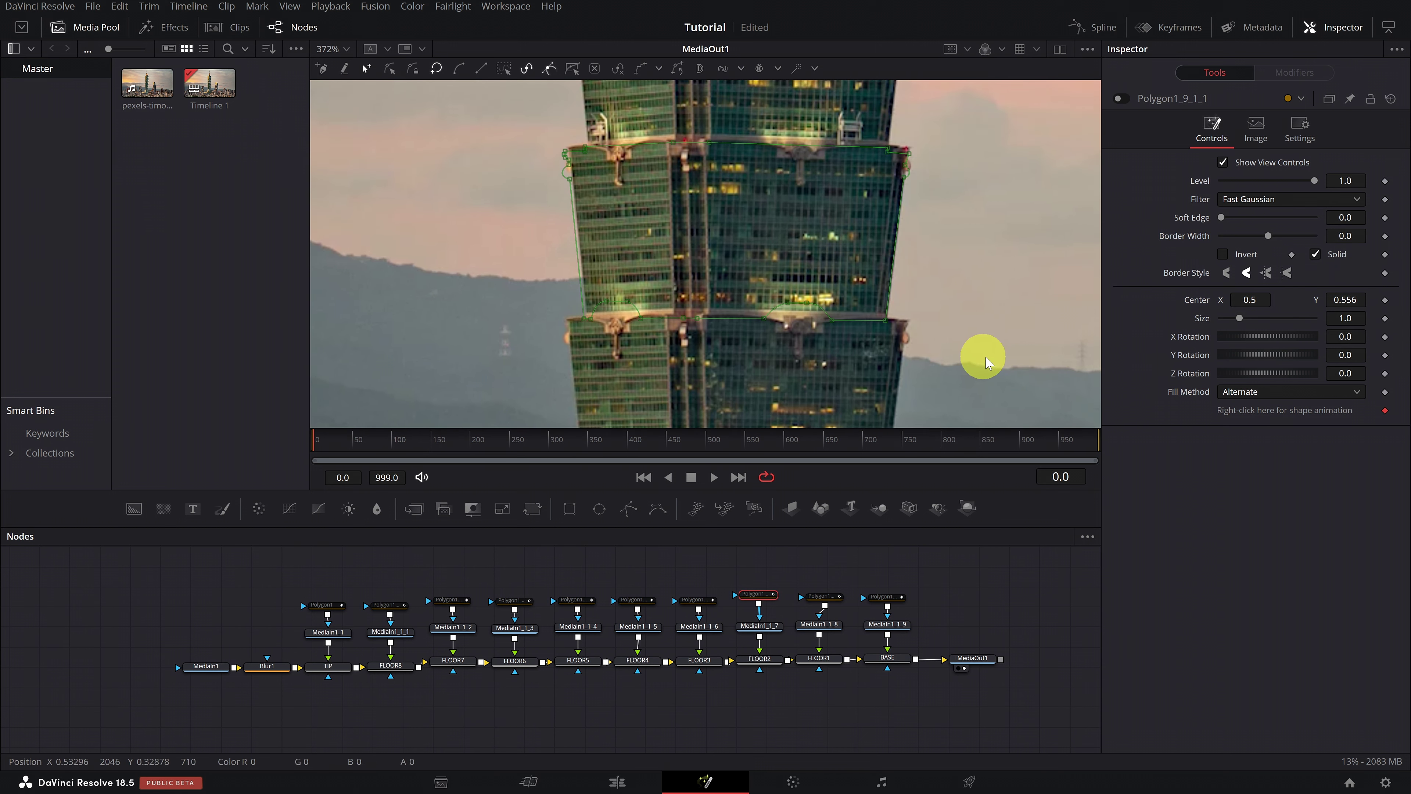
left_click_drag(1338, 300, 1345, 299)
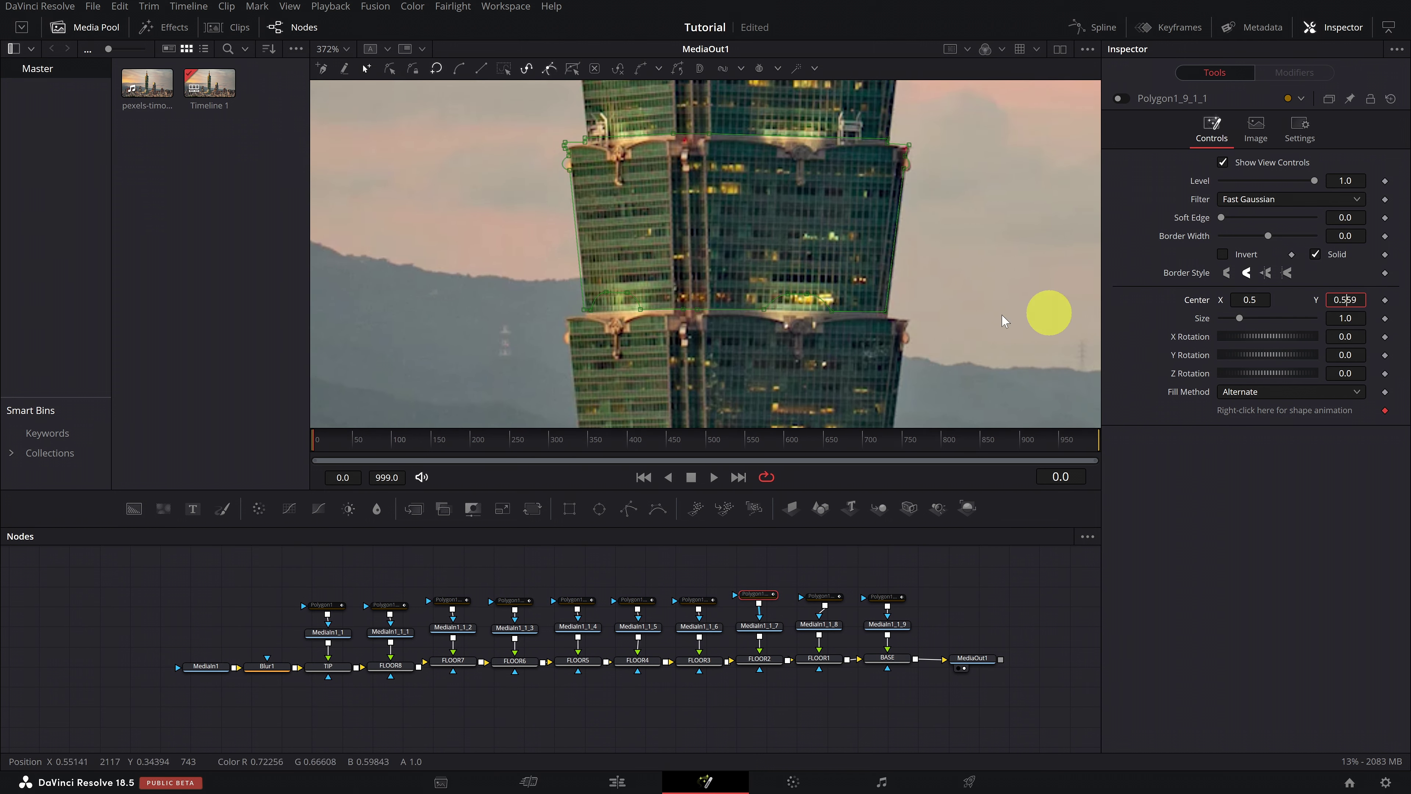
mouse_move(596, 322)
left_mouse_down()
mouse_move(772, 320)
mouse_move(585, 312)
left_mouse_up()
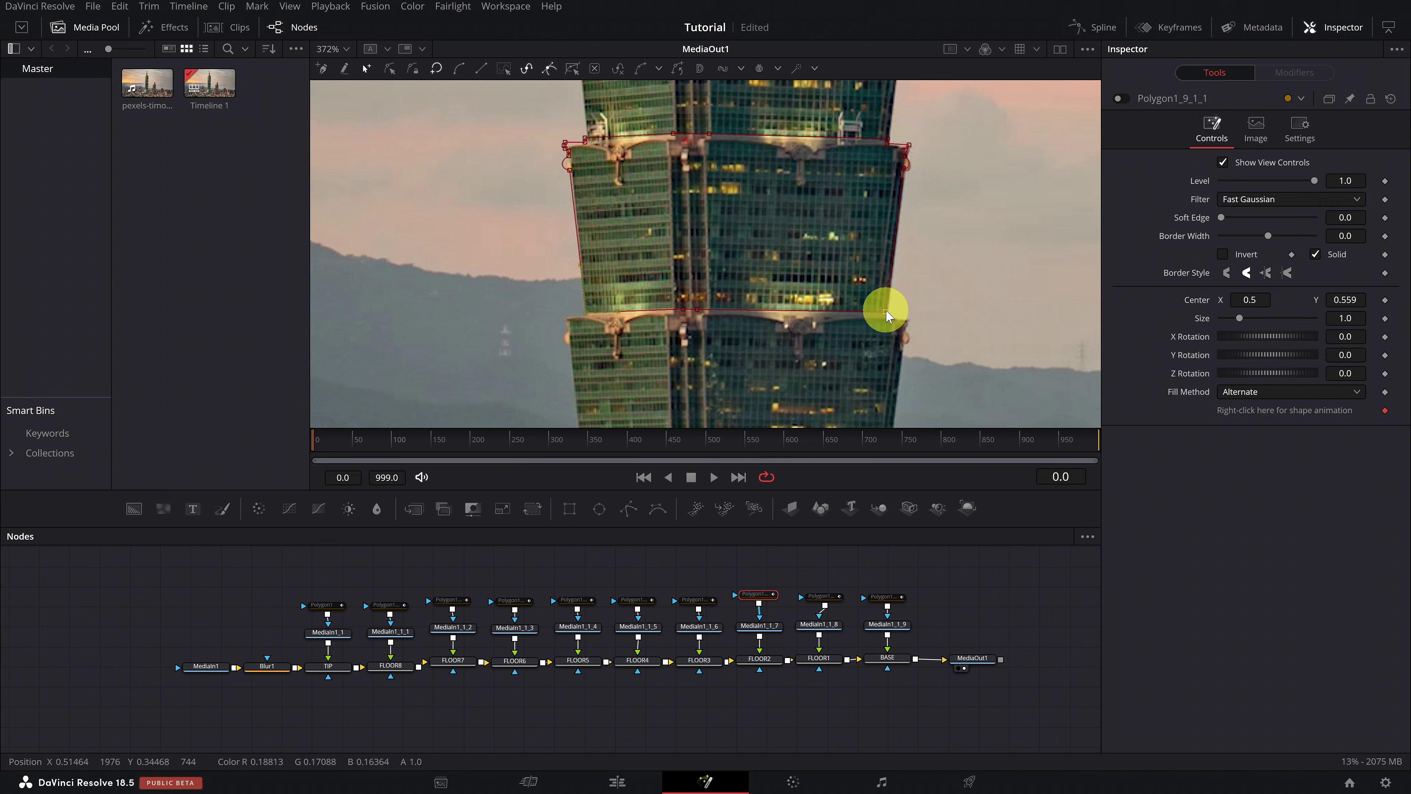
left_click(904, 170)
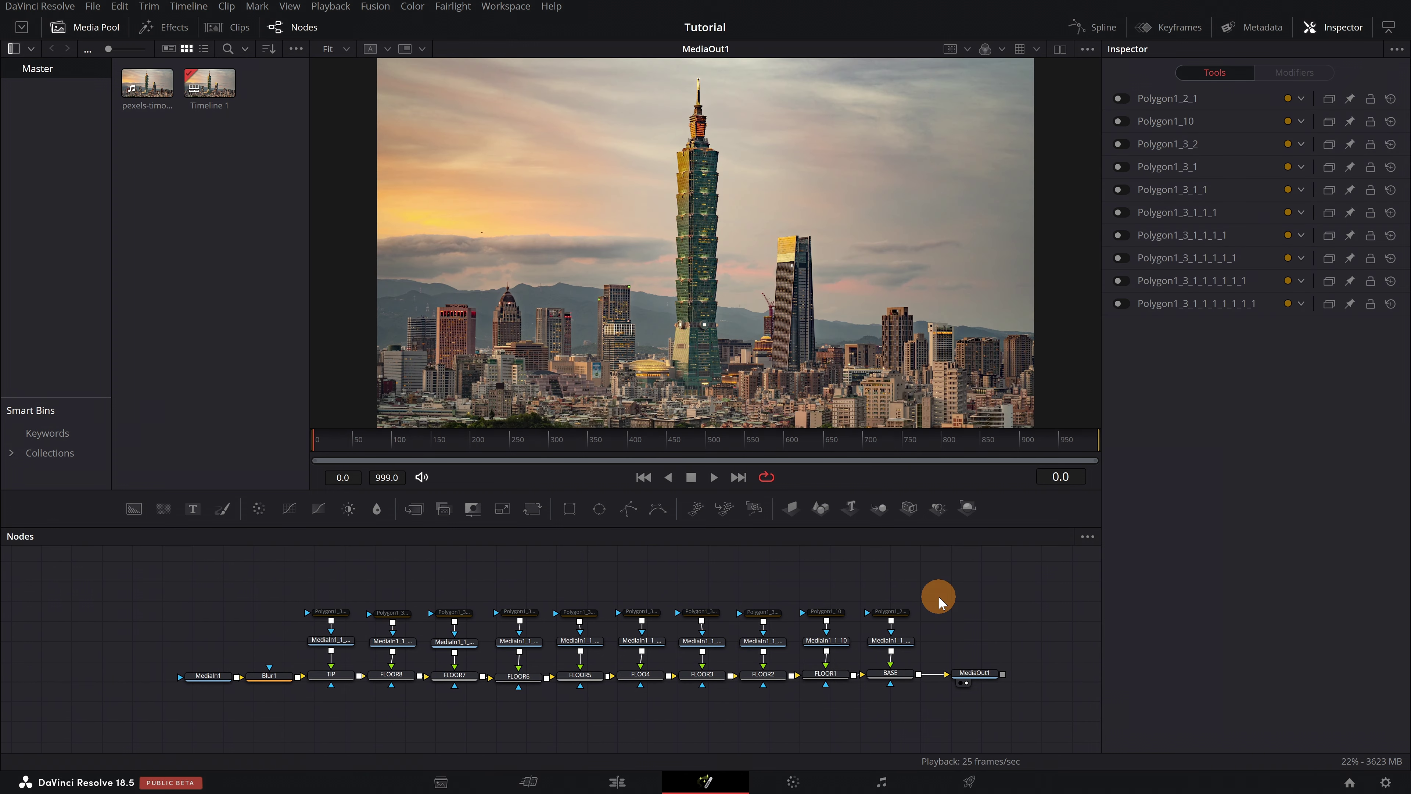
left_click_drag(940, 596, 299, 626)
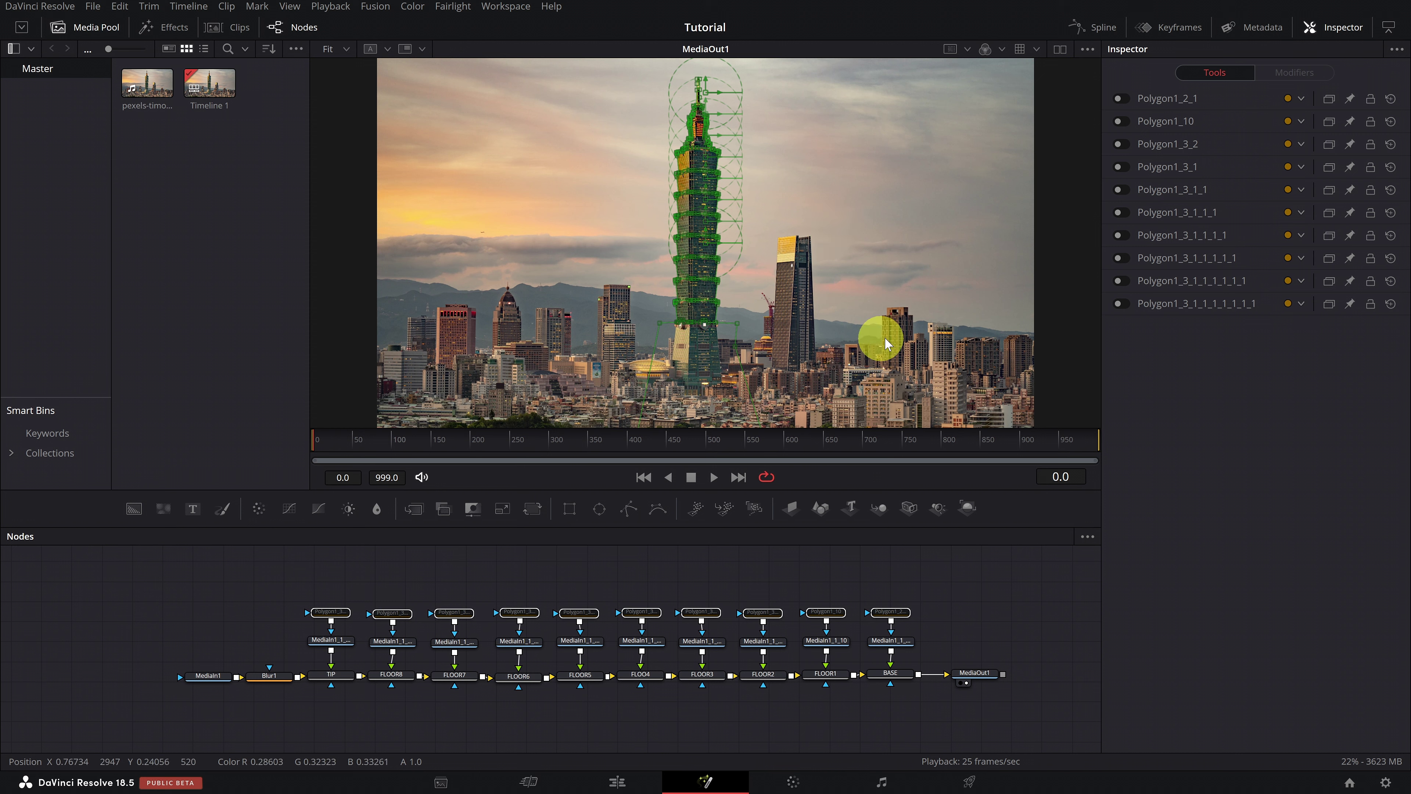
Step: Enable all ten Polygon masks in the Inspector, then select the FLOOR1 merge node
left_click(1120, 97)
left_click(1120, 121)
left_click(1120, 143)
left_click(1120, 167)
left_click(1120, 189)
left_click(1121, 212)
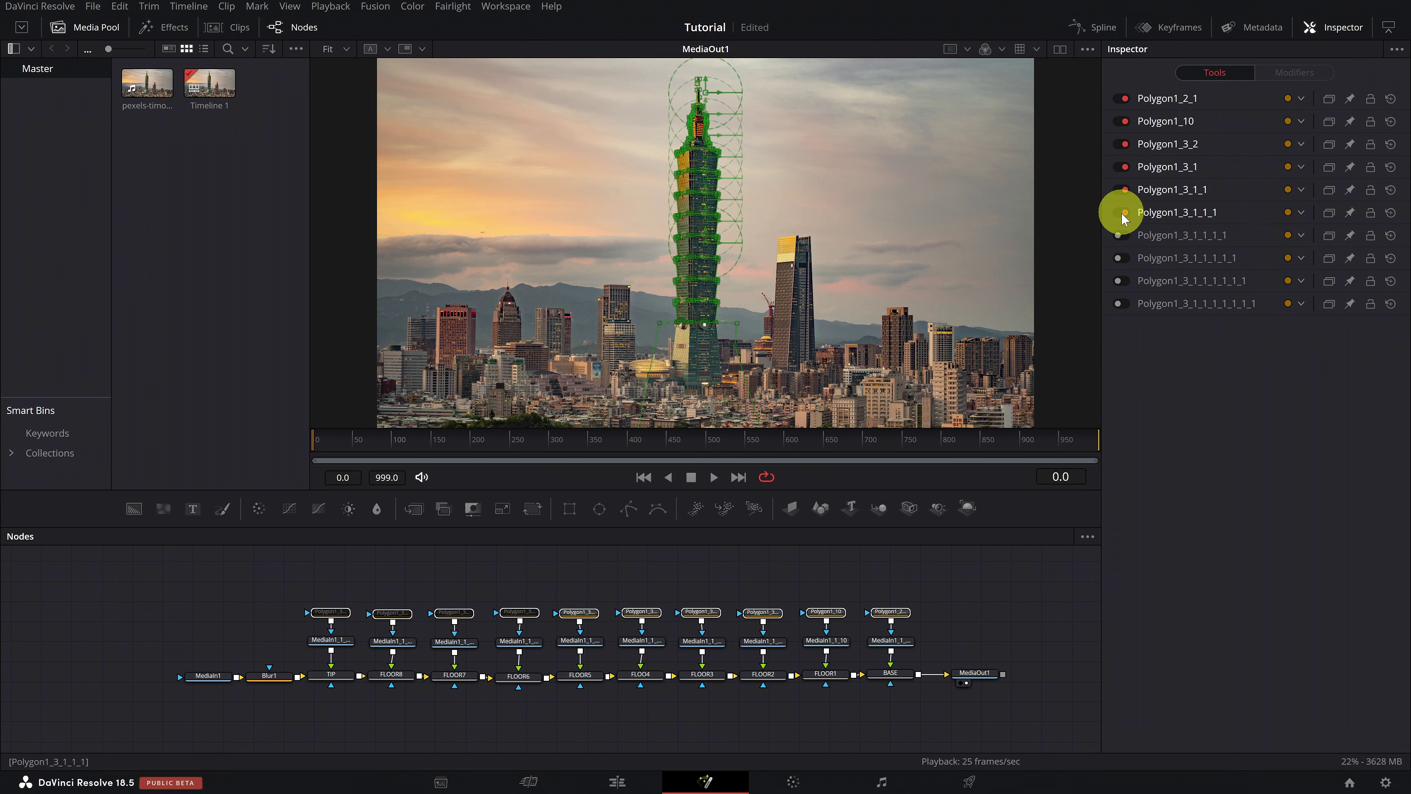
left_click(1120, 257)
left_click(1120, 280)
left_click(1120, 302)
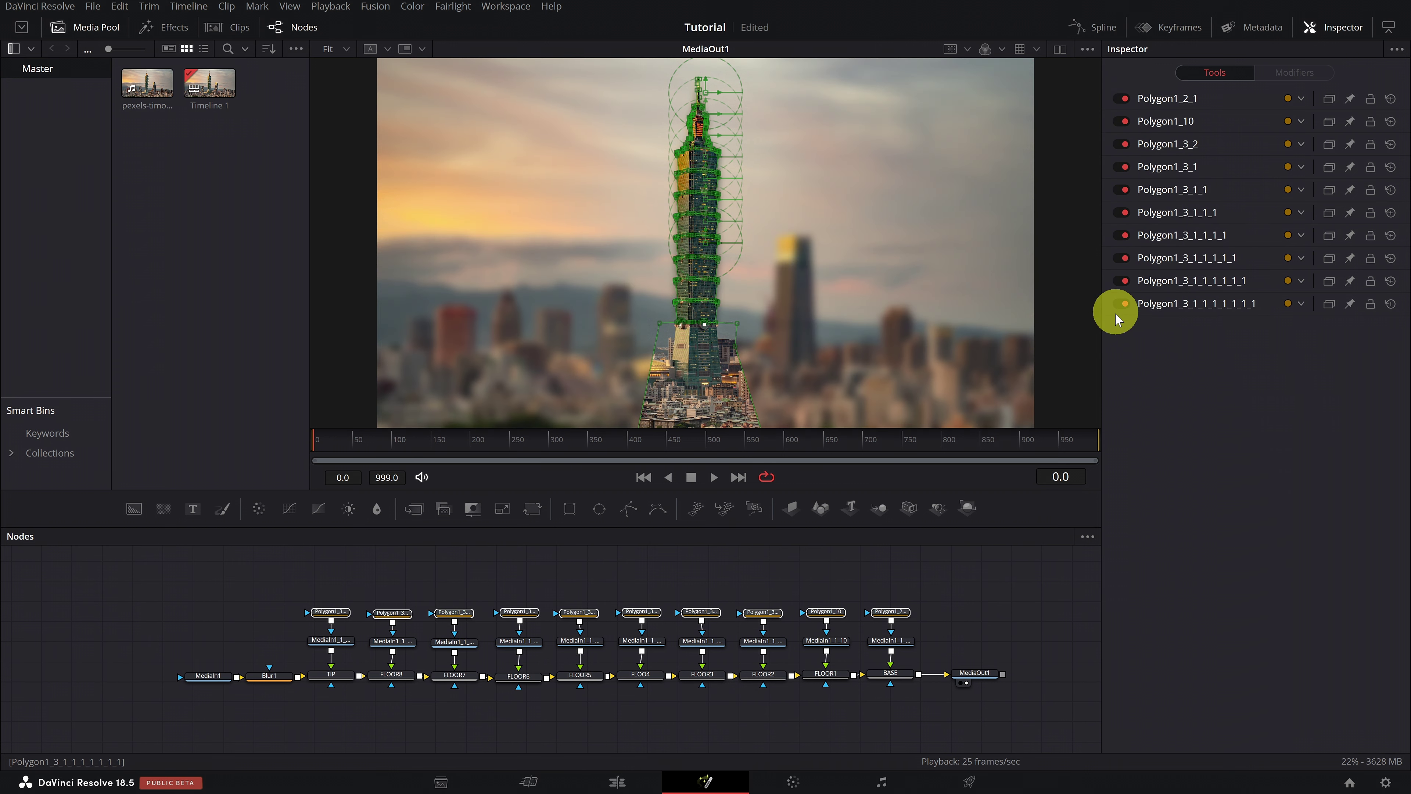
left_click(1010, 581)
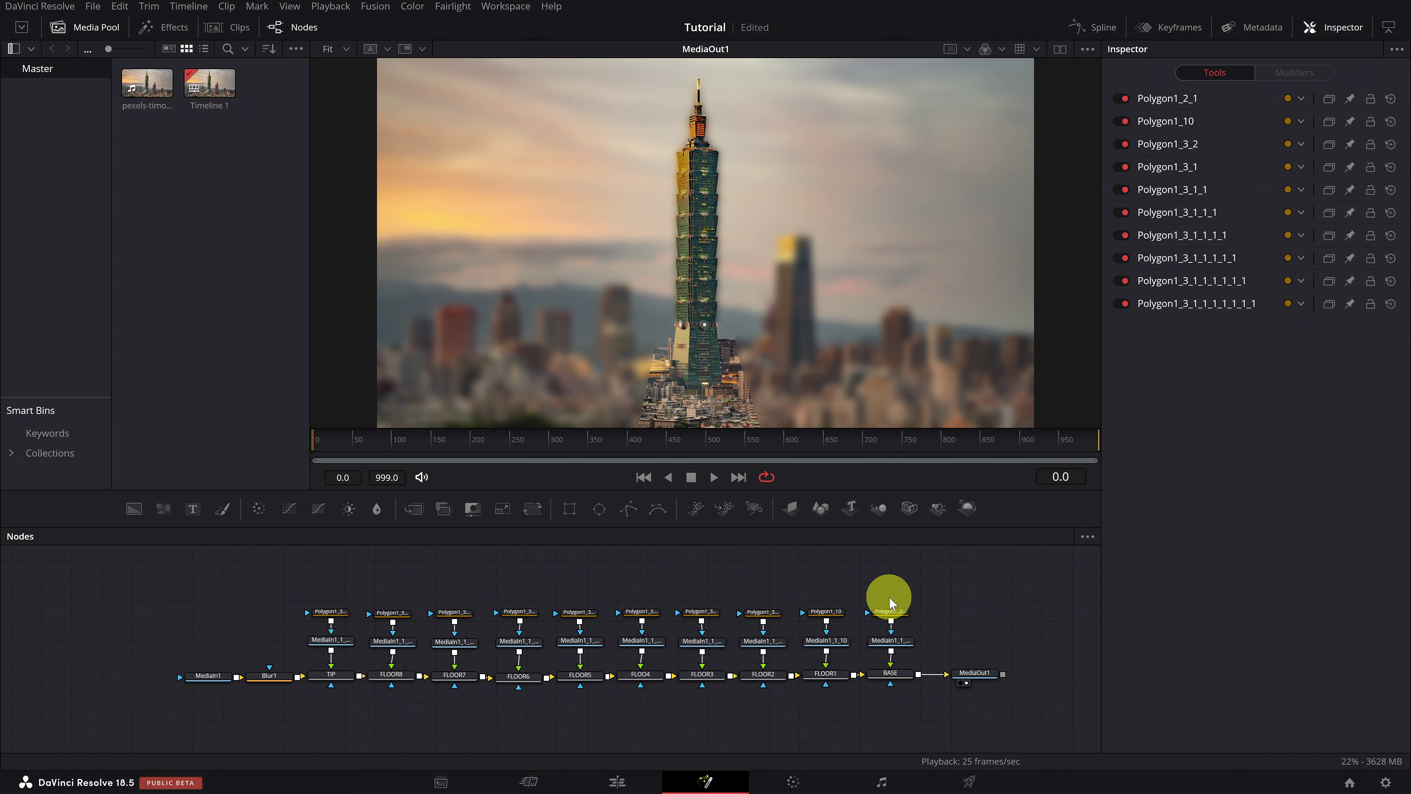
left_click(820, 680)
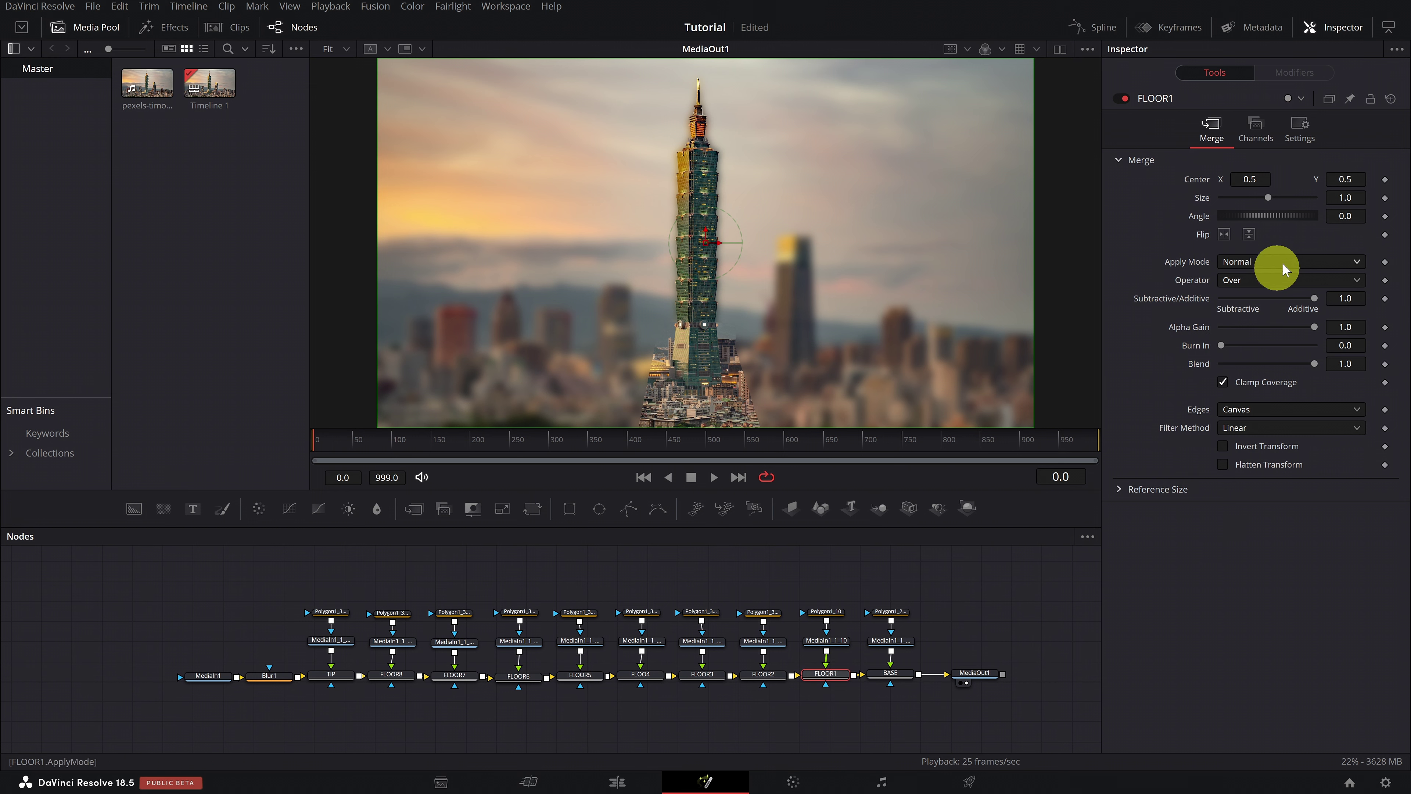
Step: Lower FLOOR1's Center Y to 0.385, check FLOOR2 and FLOOR4, and move to frame 30
left_click_drag(1350, 179, 1297, 183)
left_click(784, 673)
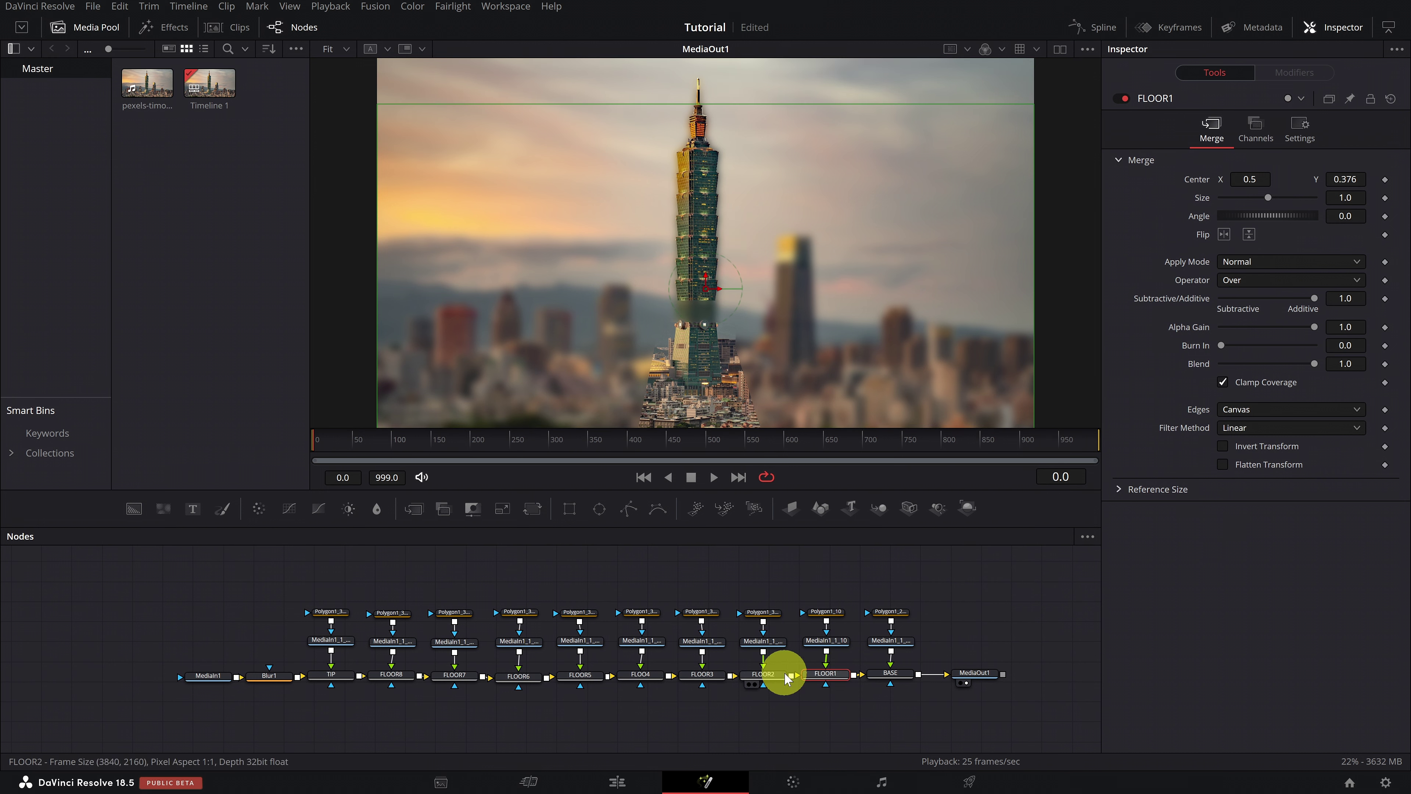
left_click(641, 674)
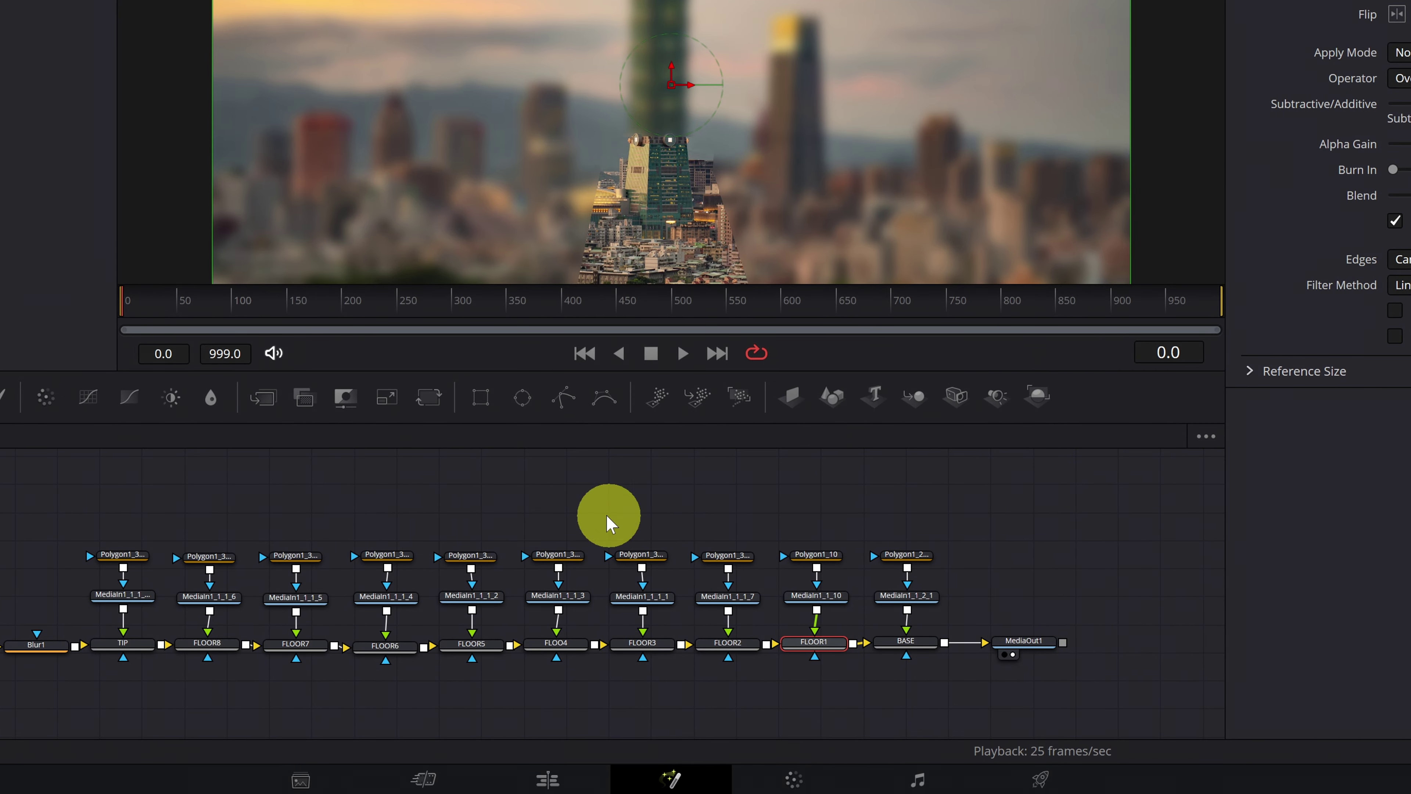
left_click_drag(125, 304, 159, 305)
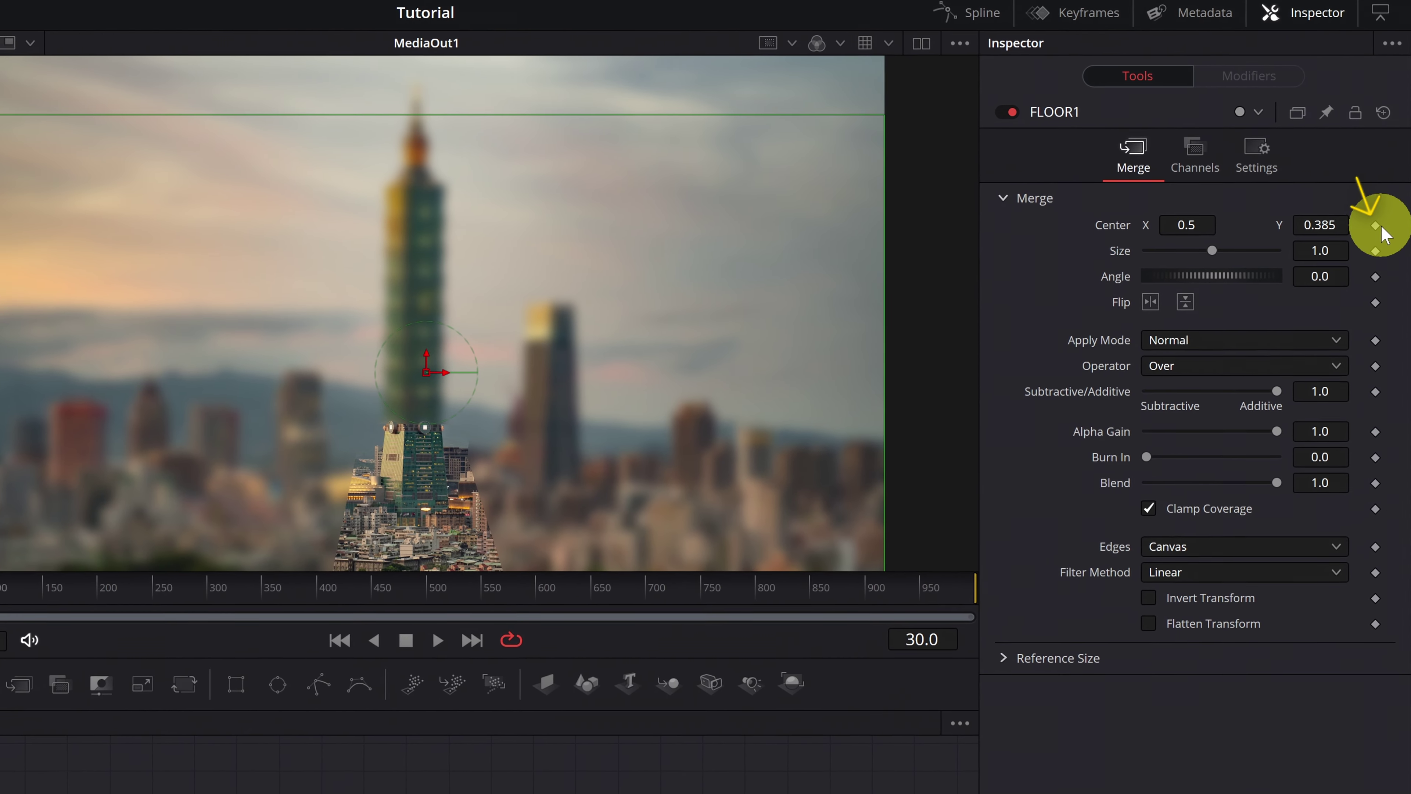
Step: Keyframe FLOOR1's Center at frame 30, then set Center Y to 0.5 at frame 90
left_click(1376, 226)
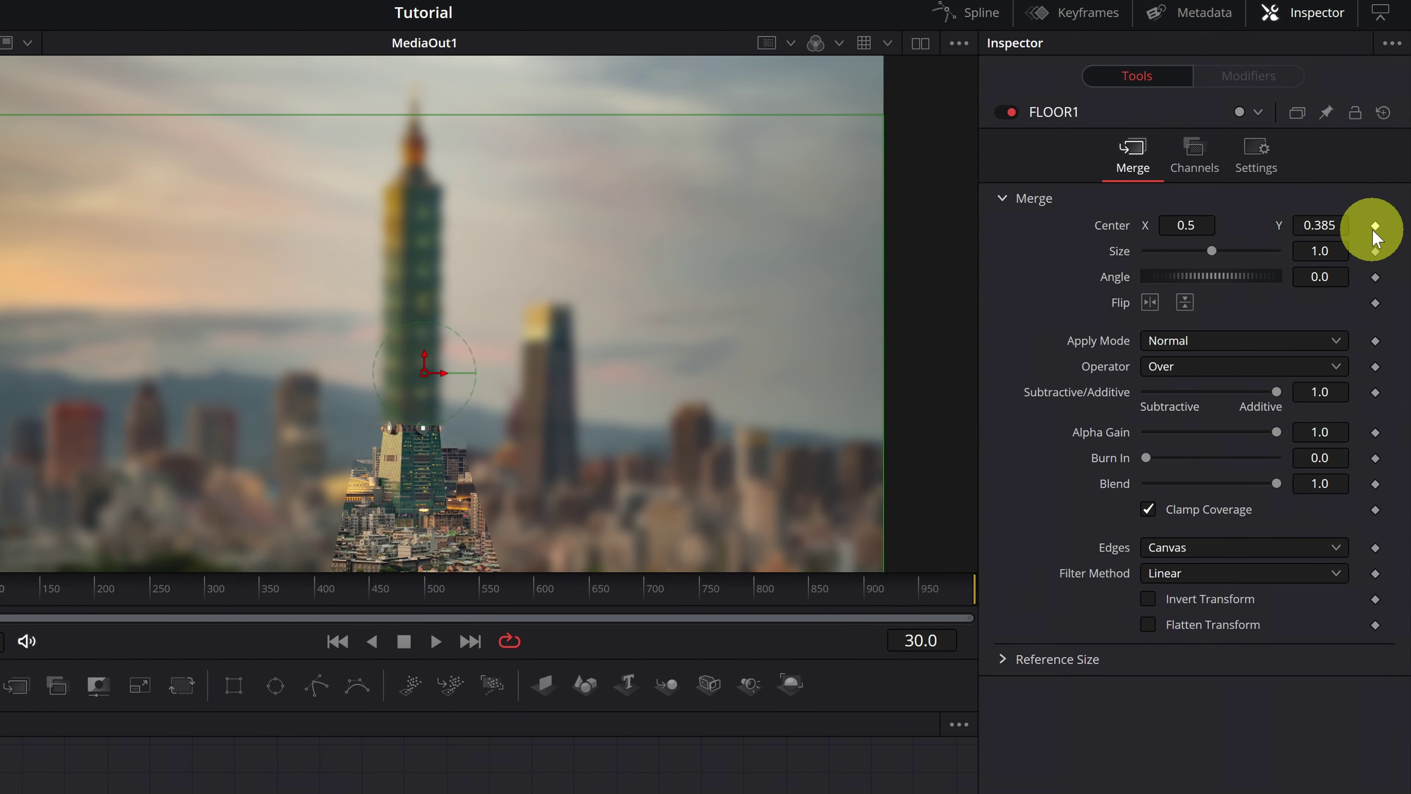
left_click(1374, 227)
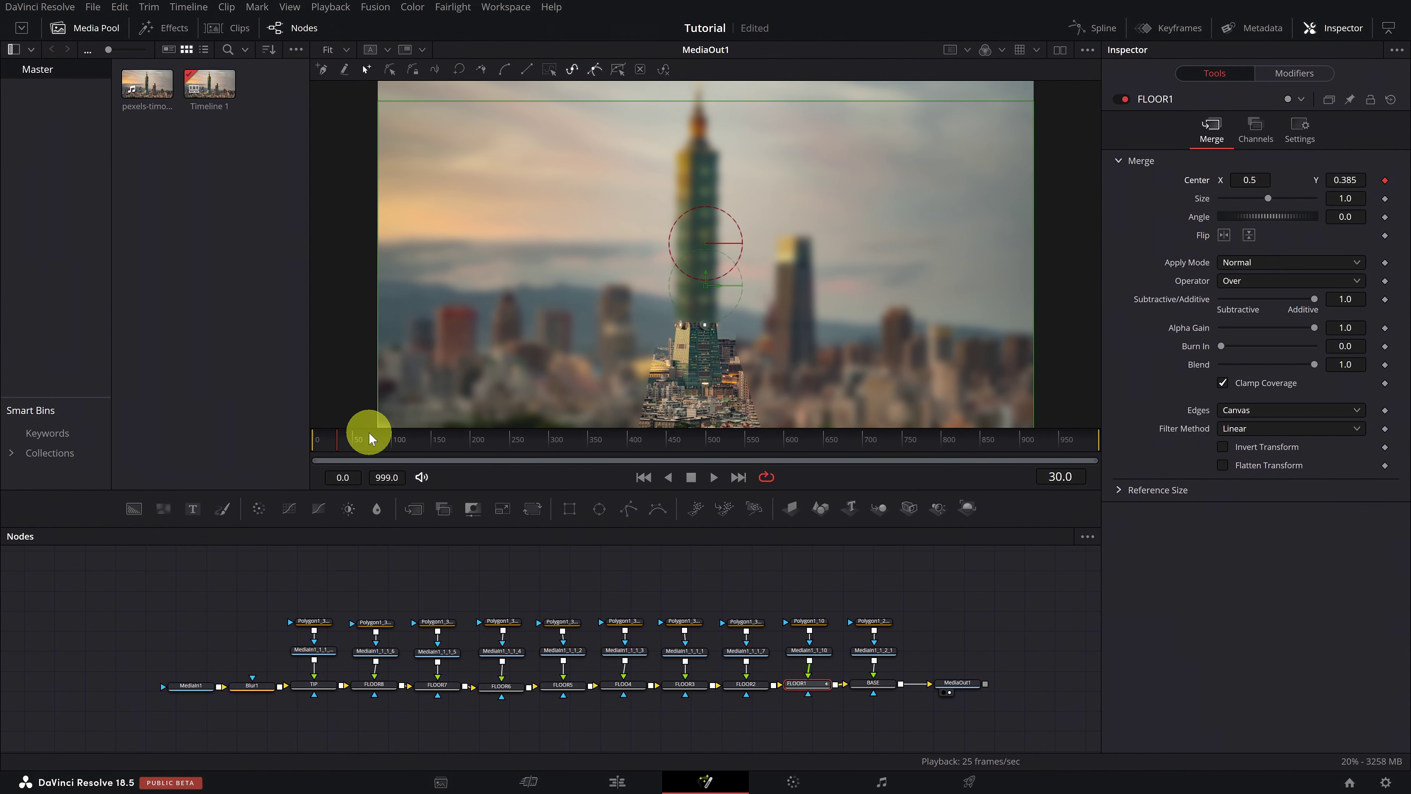
left_click_drag(379, 447, 382, 448)
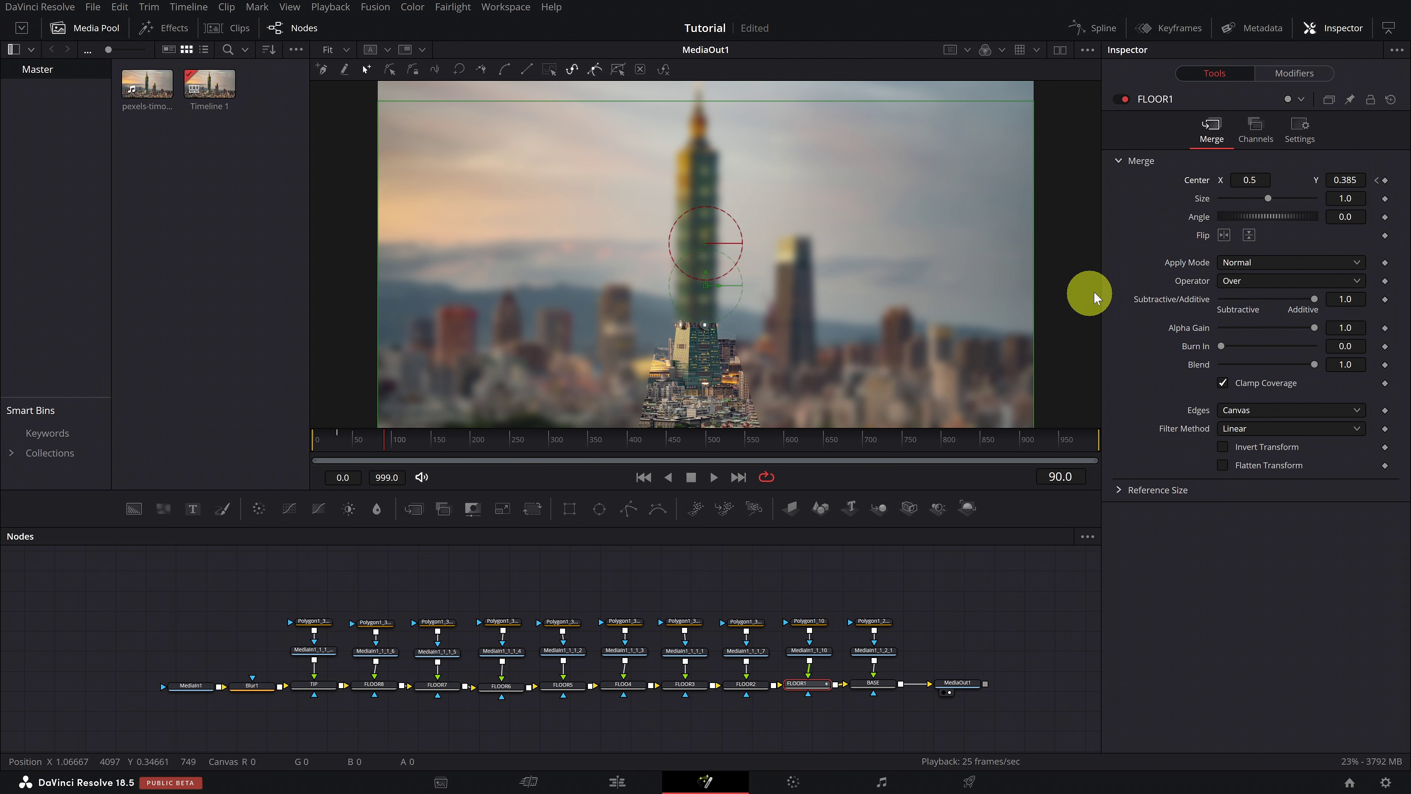
left_click(1344, 180)
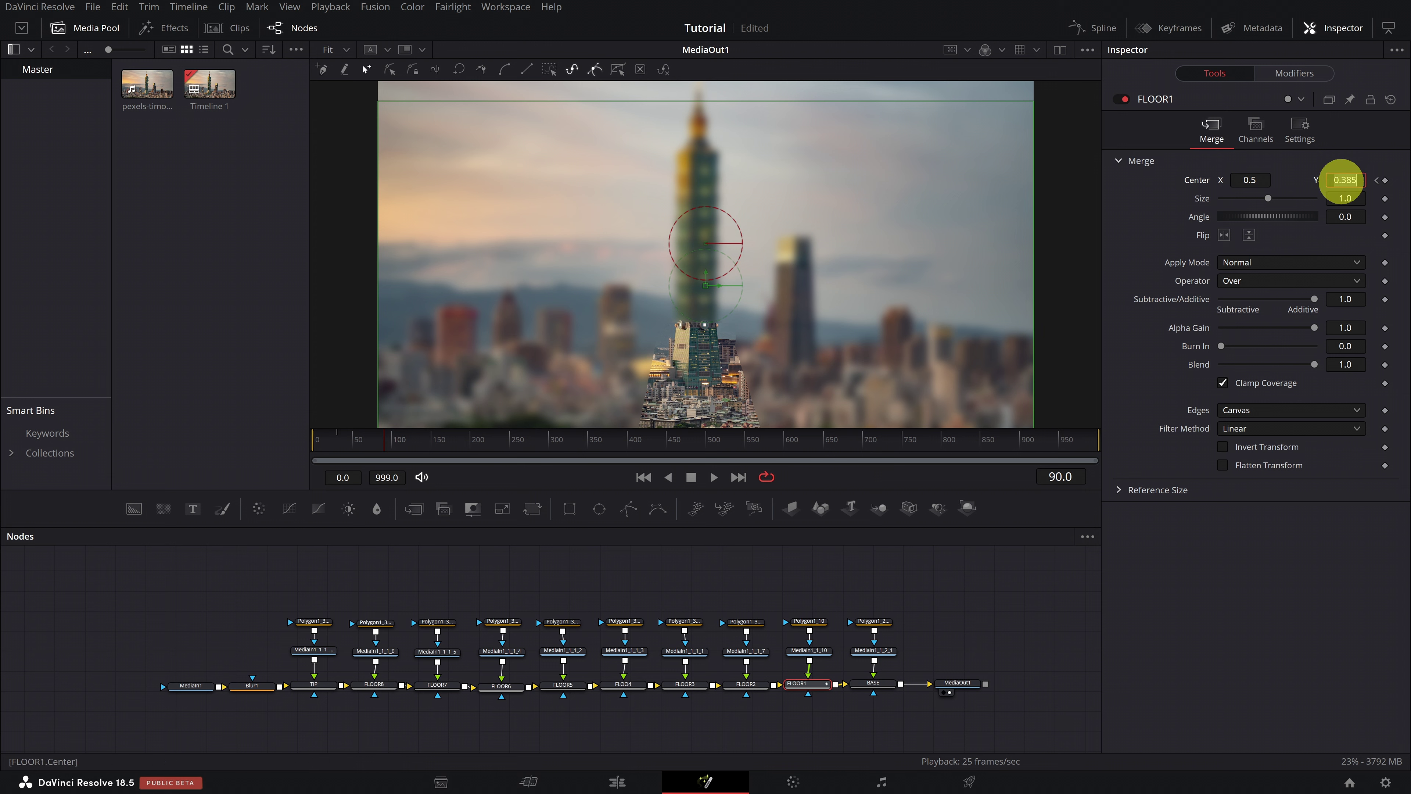
type("0.5")
key("Tab")
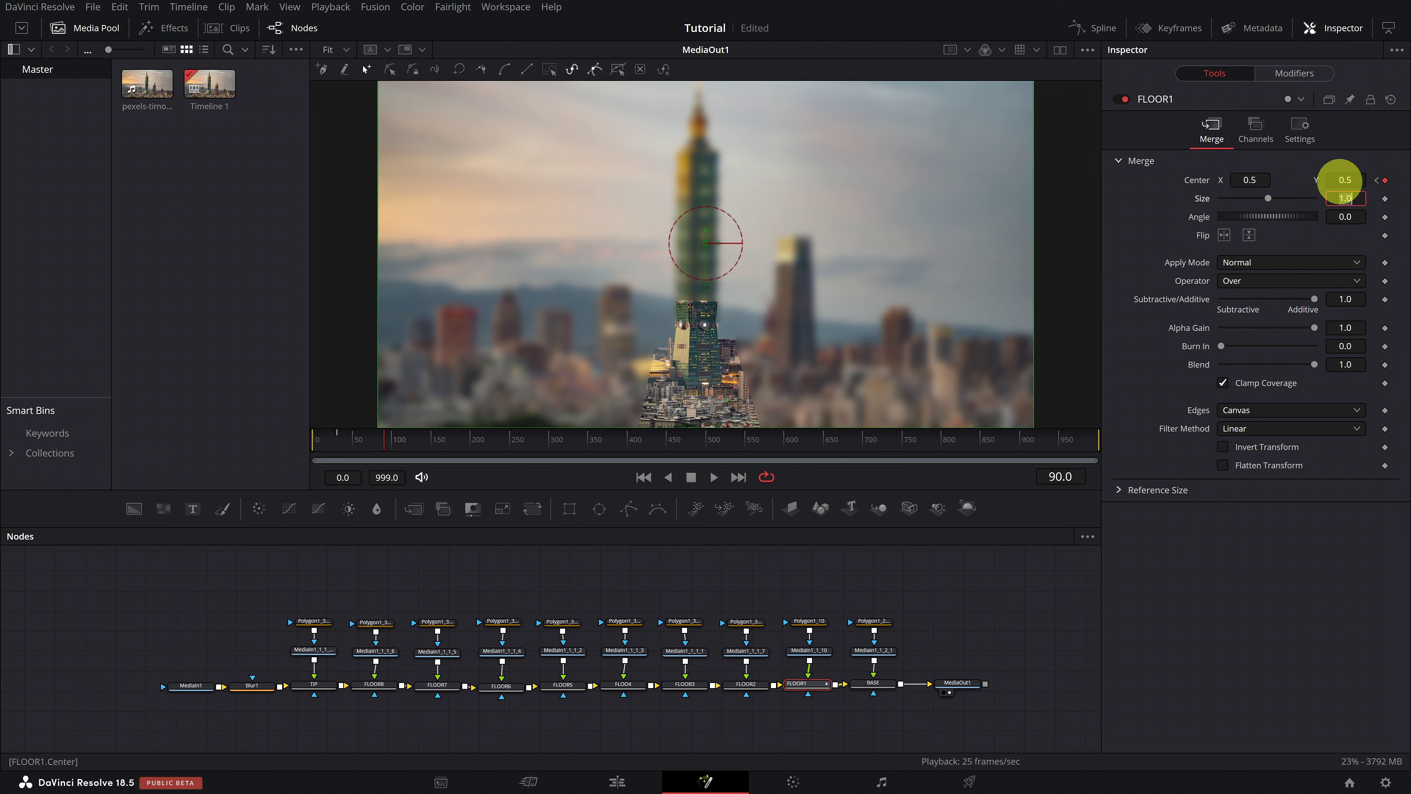
Step: Play back the FLOOR1 rise from the start and return to an earlier frame
left_click_drag(384, 439, 300, 444)
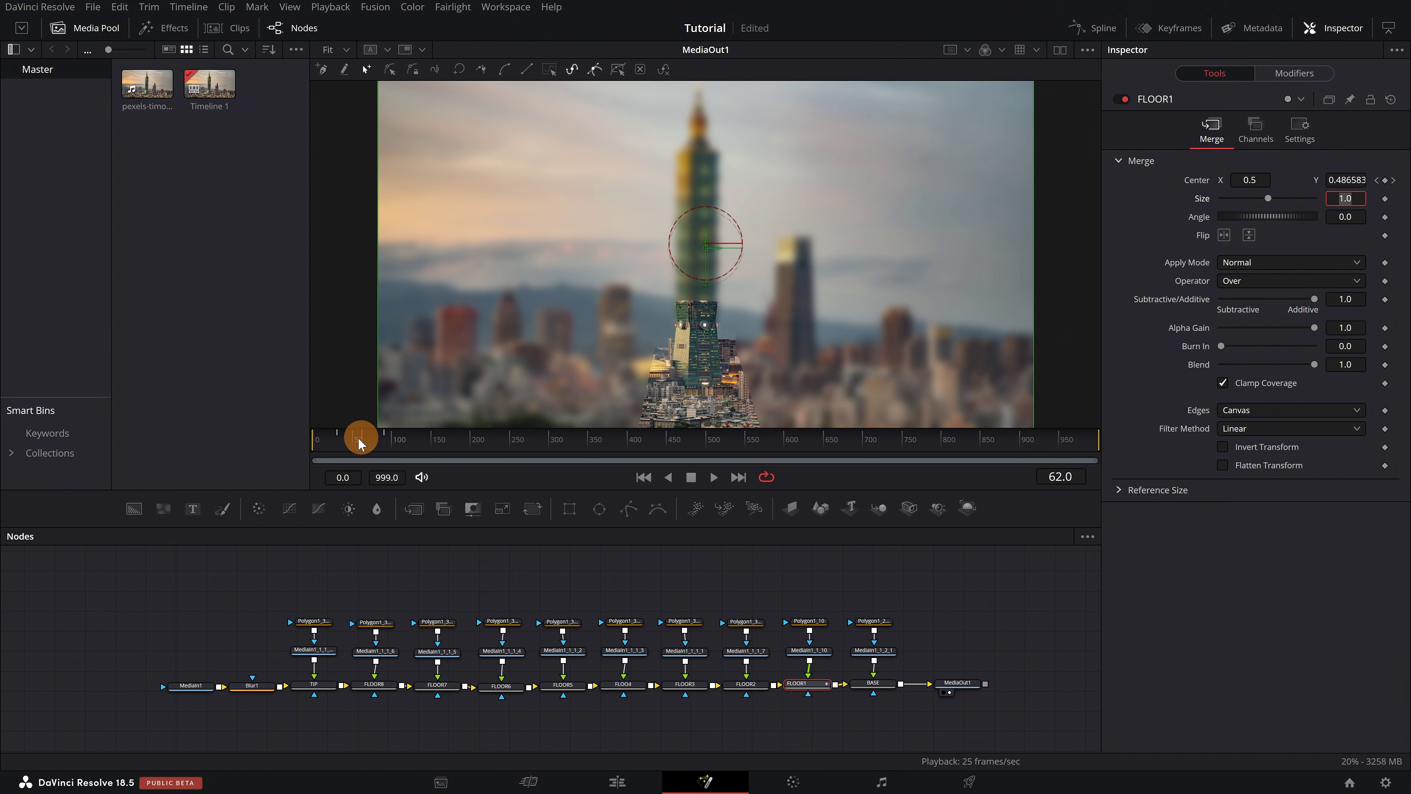
left_click(714, 477)
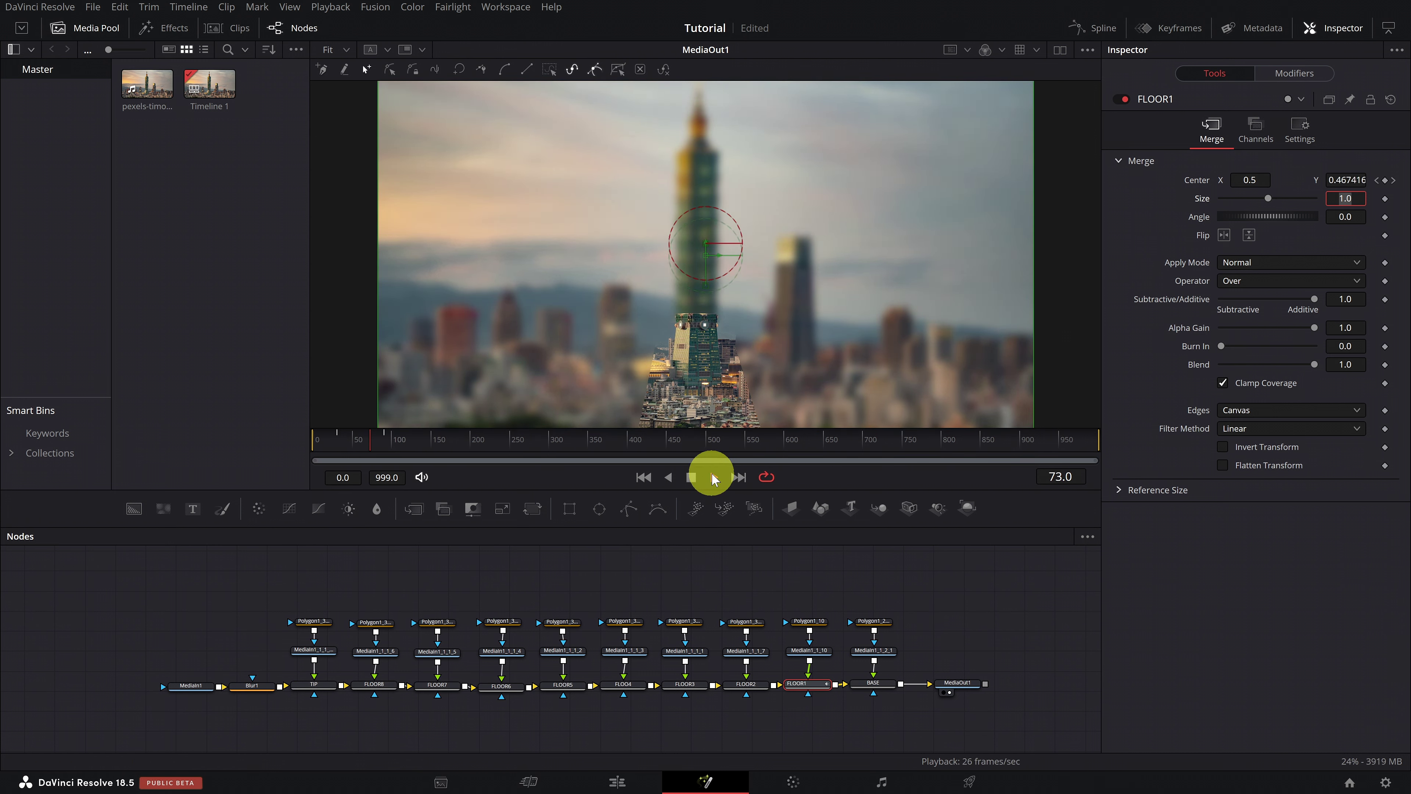
left_click(692, 476)
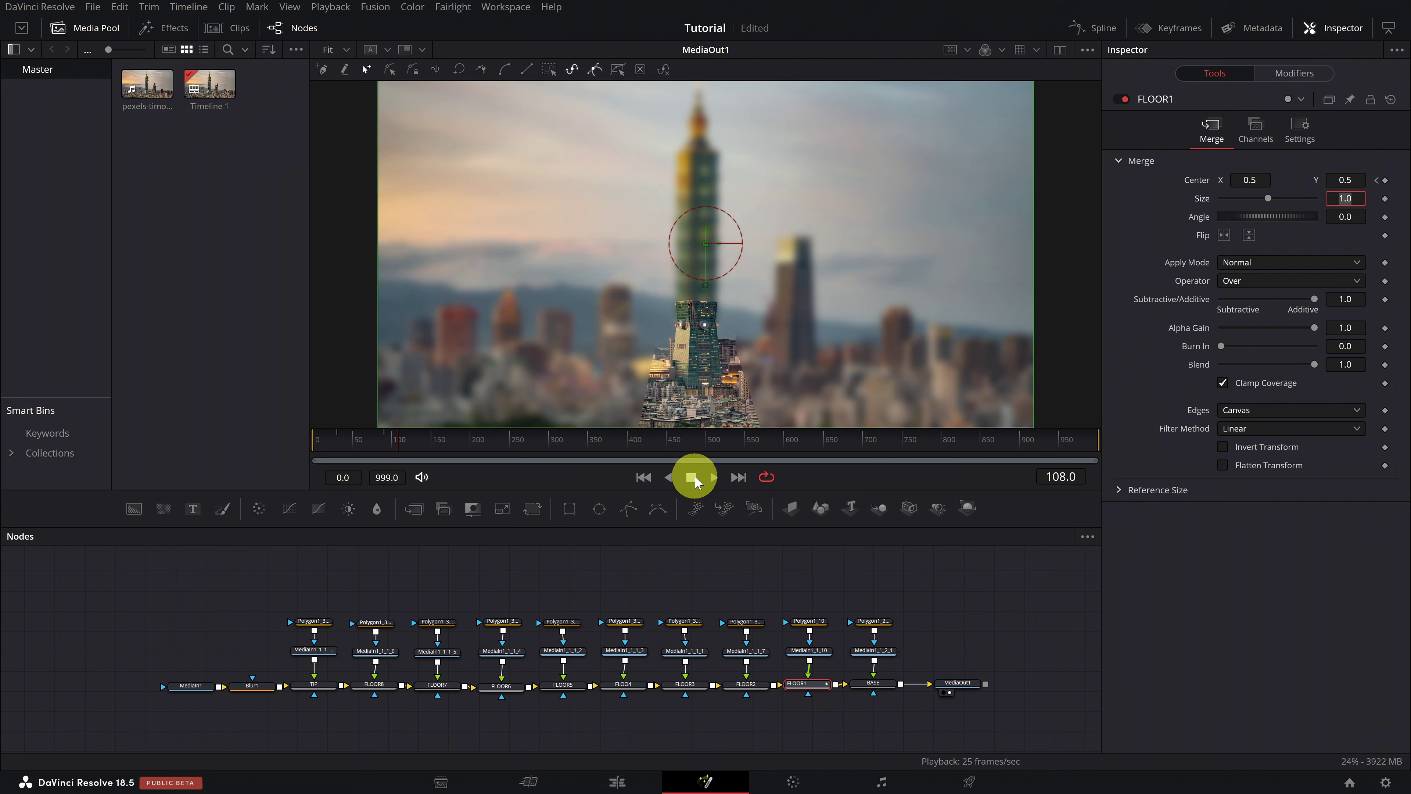
left_click(345, 445)
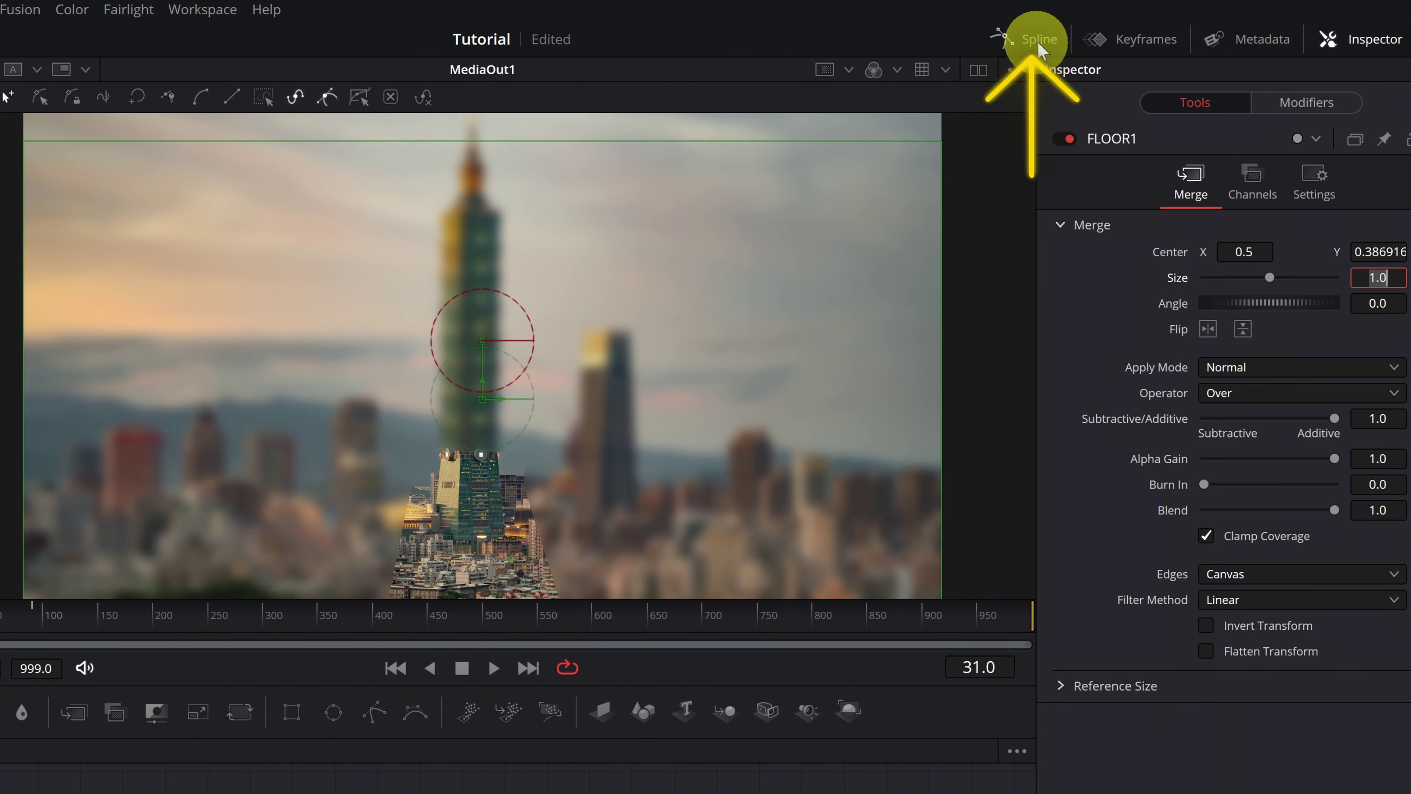
Step: Show FLOOR1's displacement curve in the Spline editor and zoom it to fit
left_click(1039, 45)
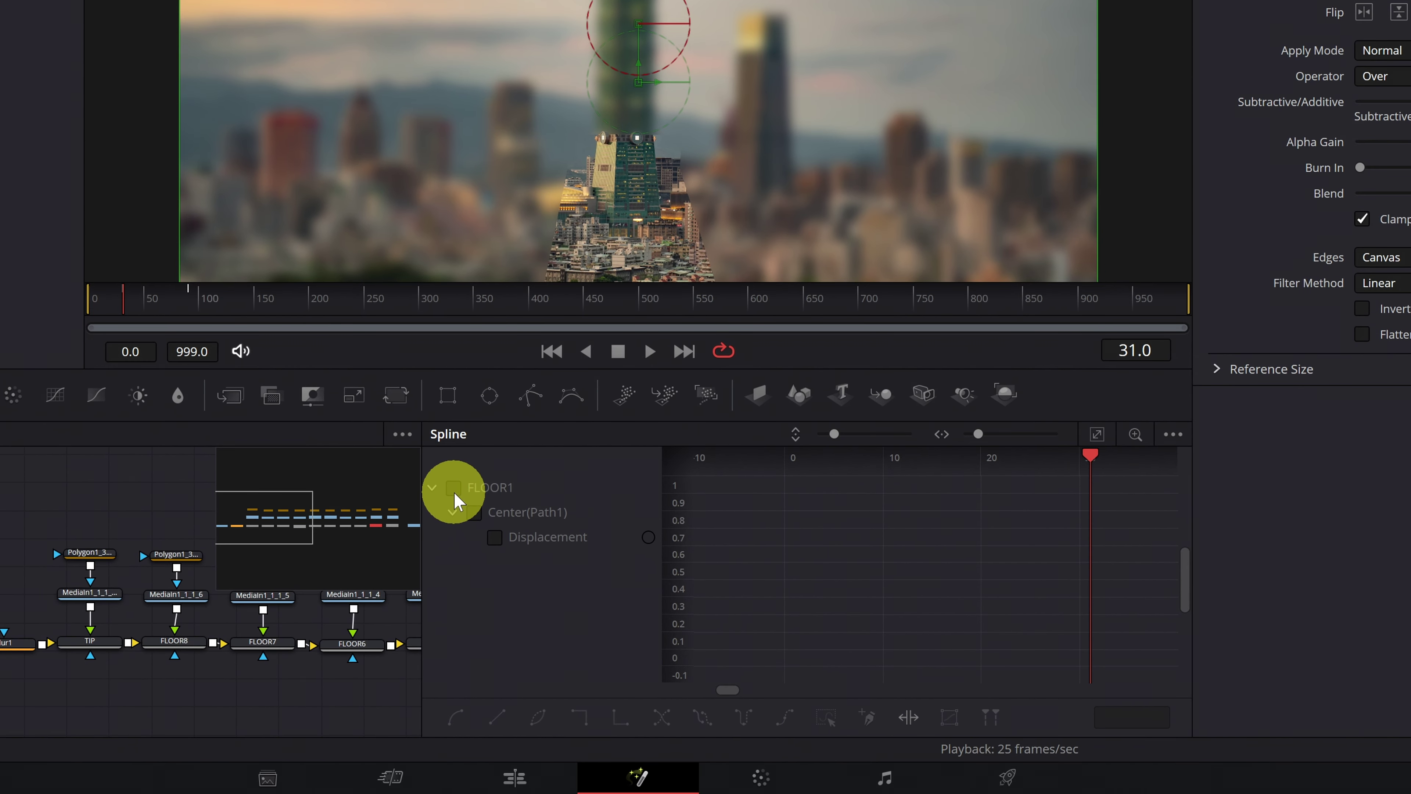
left_click(453, 489)
left_click(431, 488)
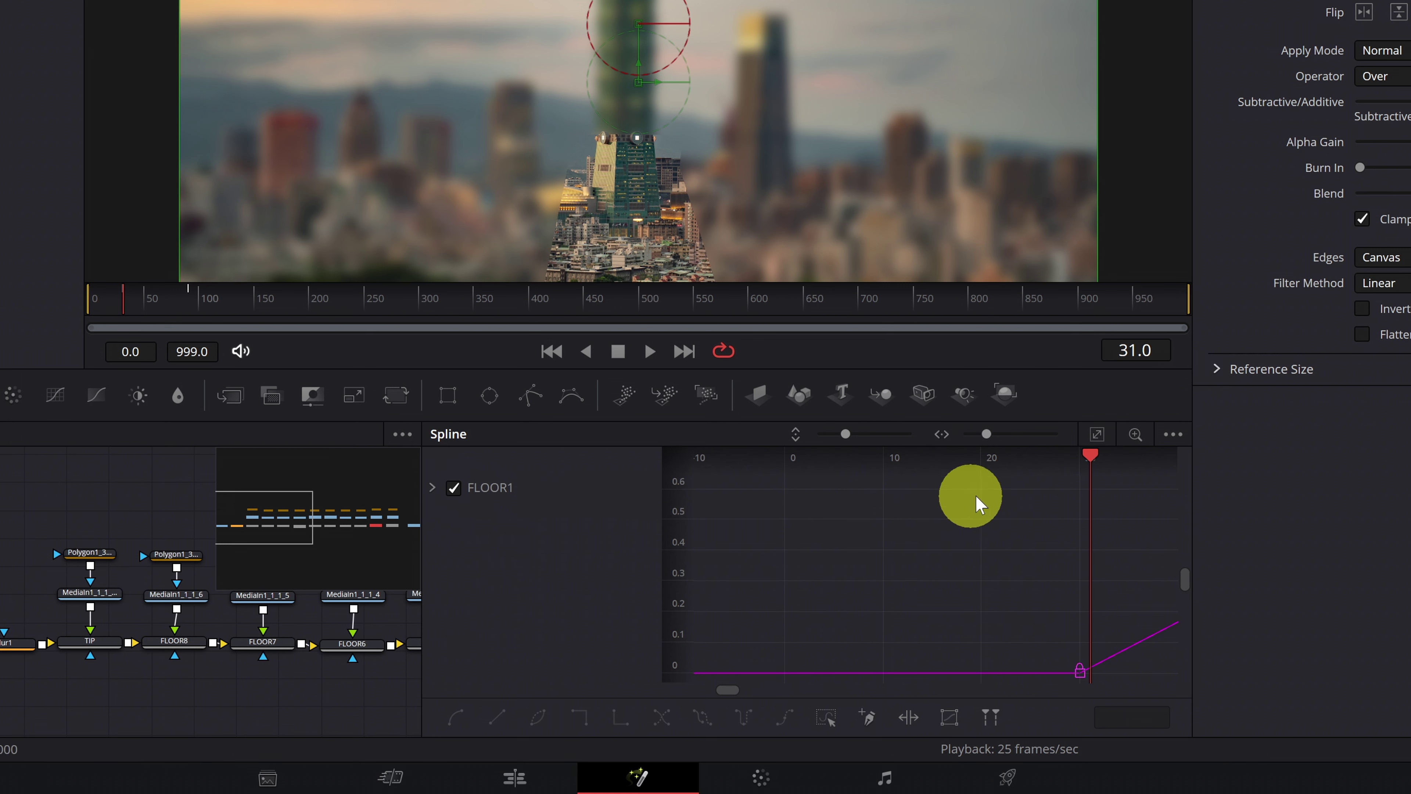
left_click(1101, 439)
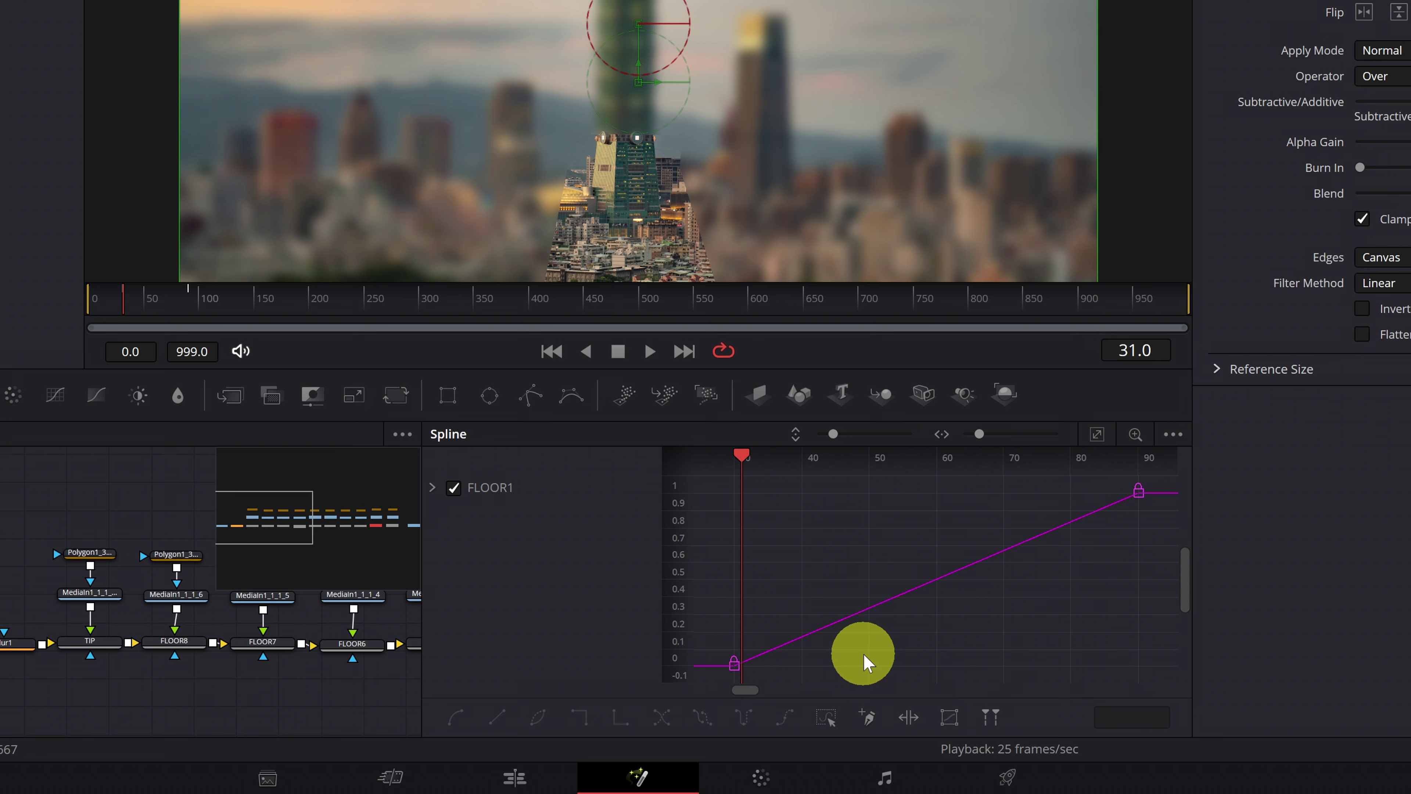
Step: Drag the first and last keyframe tangents to ease FLOOR1's rise in and out
left_click(732, 663)
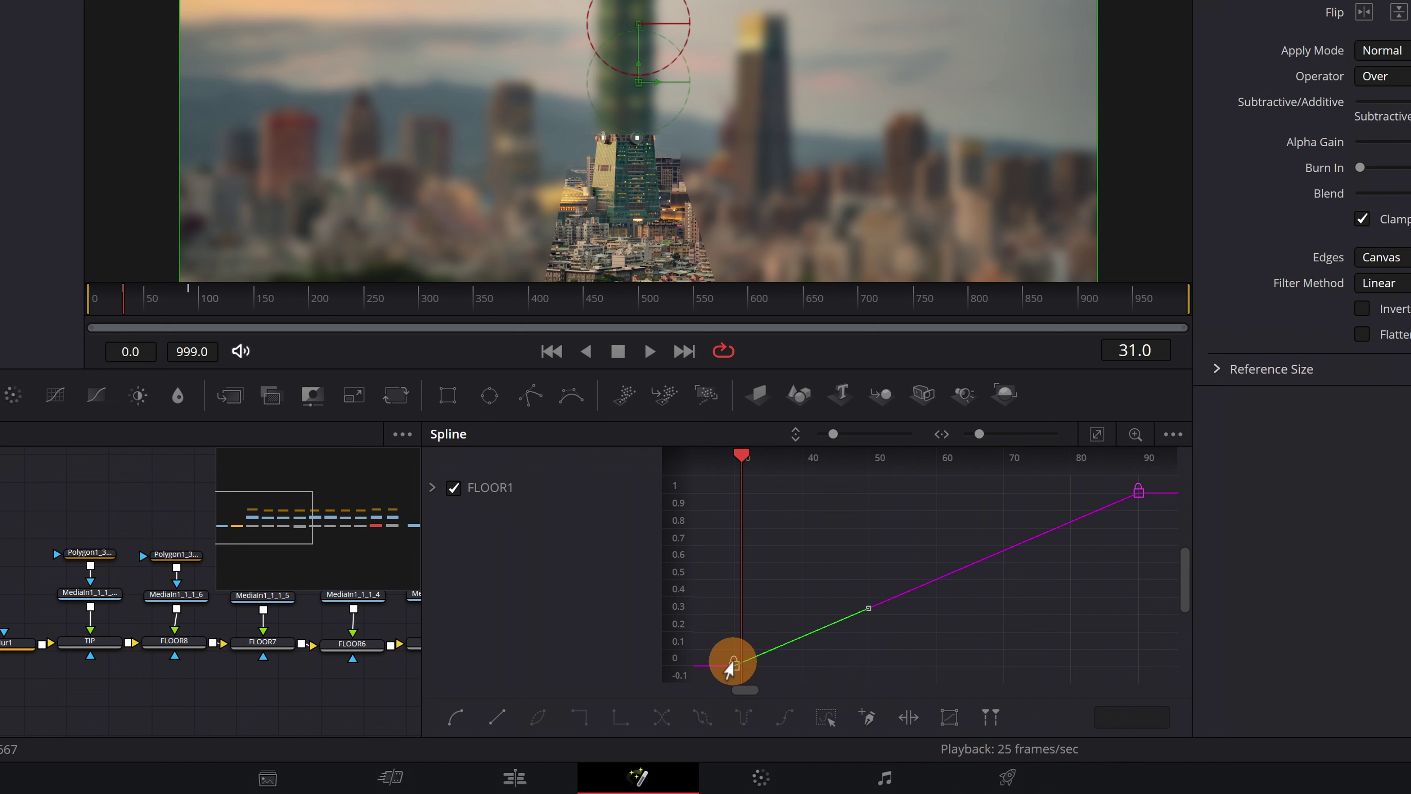
left_click_drag(868, 608, 881, 660)
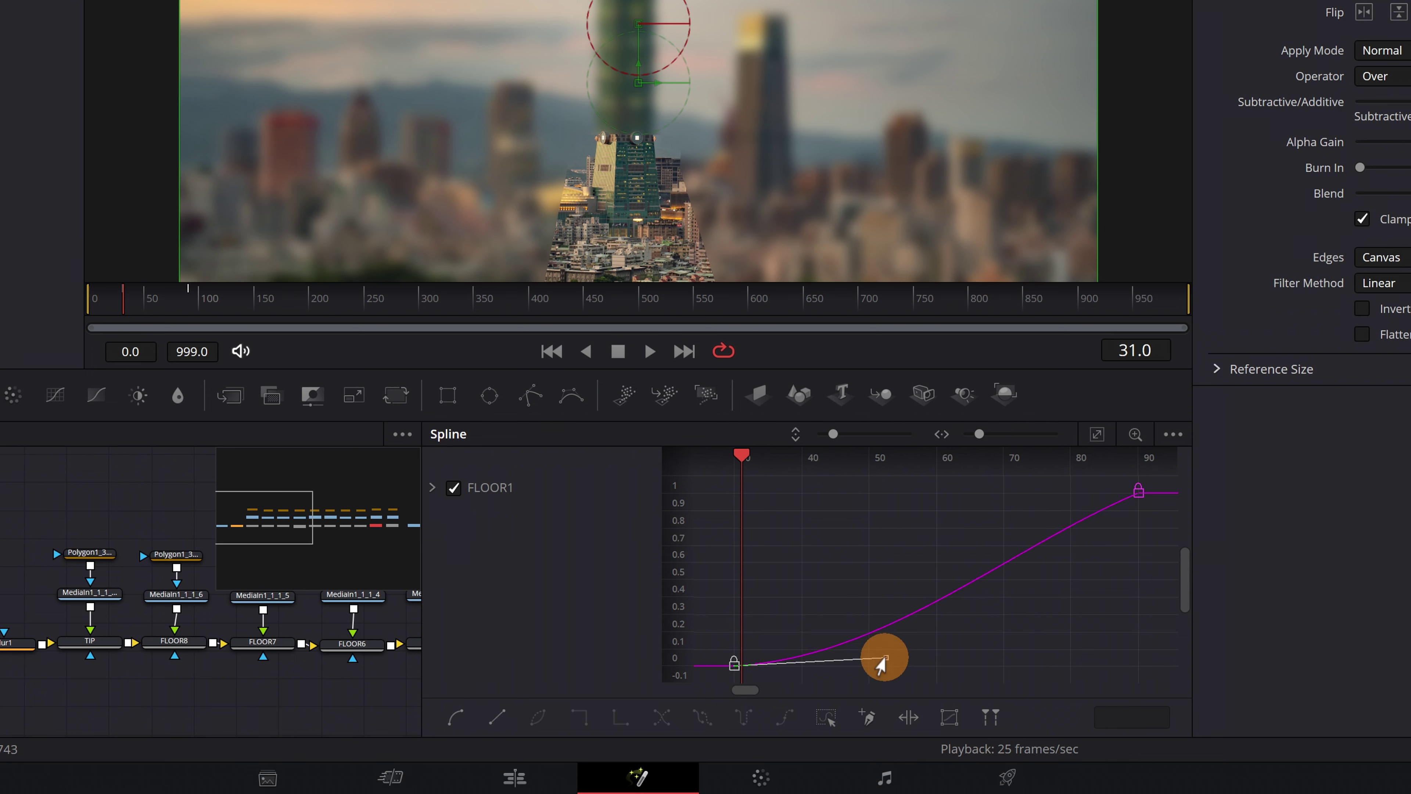
left_click(1139, 491)
left_click_drag(1007, 552, 980, 494)
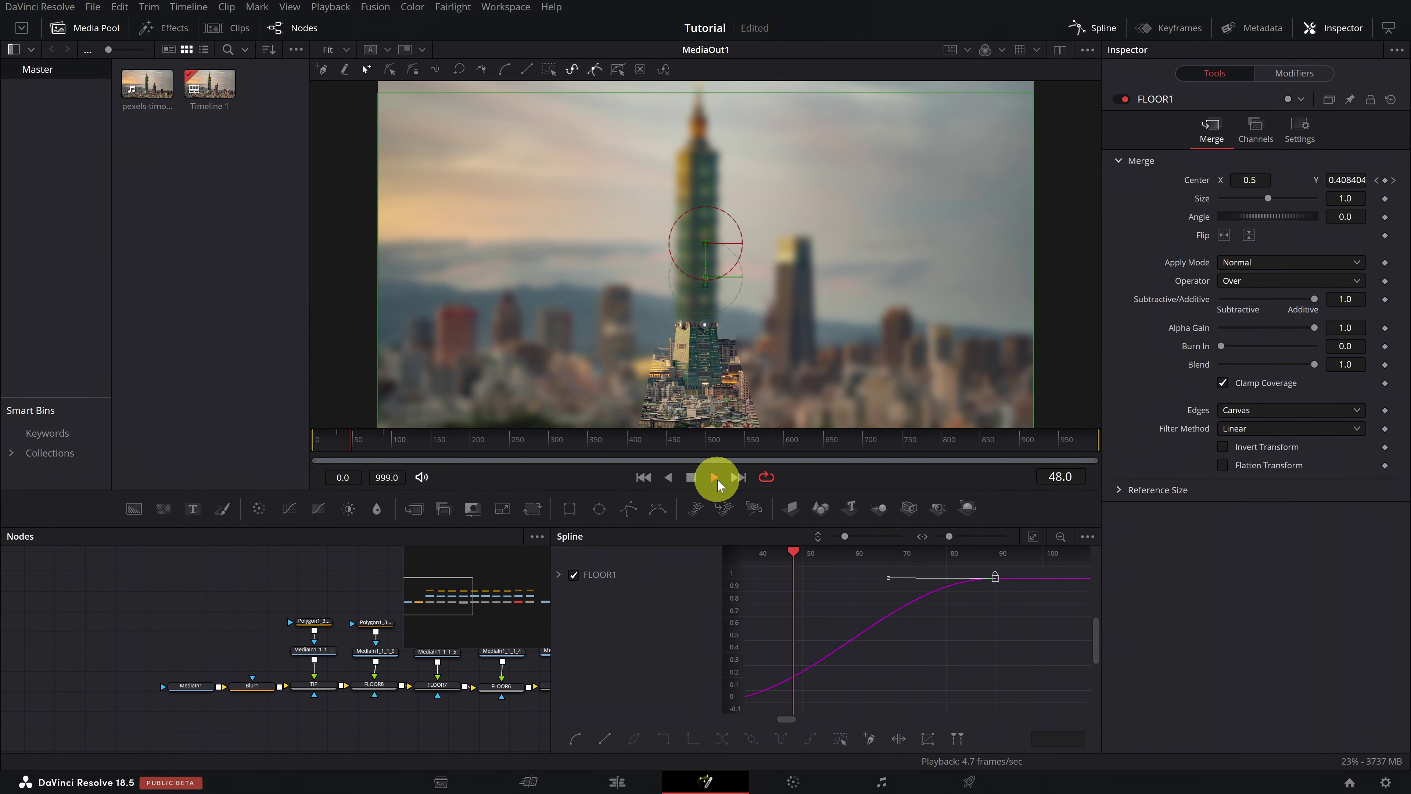
Step: Retime FLOOR1's keyframes to frames 40 and 80 and preview the result
left_click(692, 477)
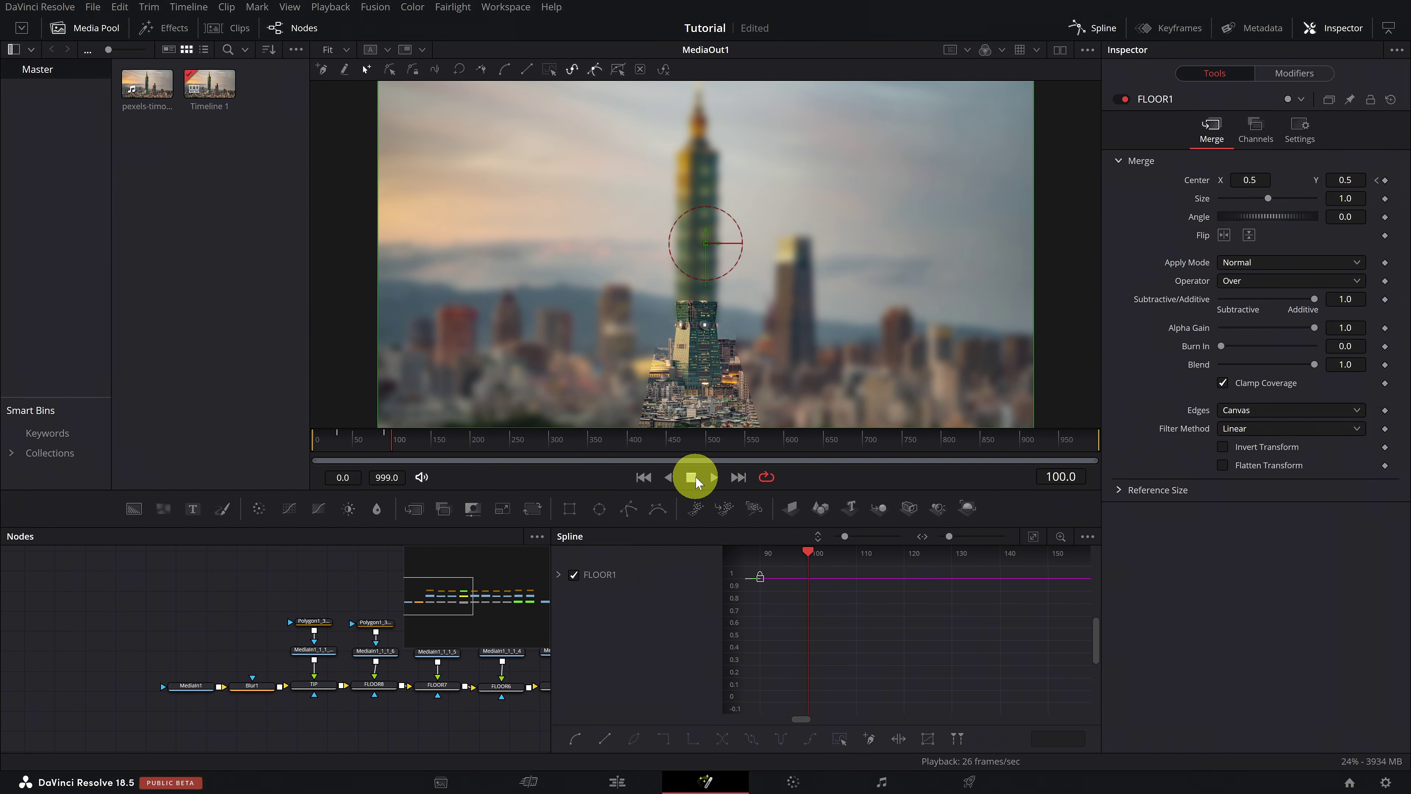
left_click_drag(808, 549, 1071, 567)
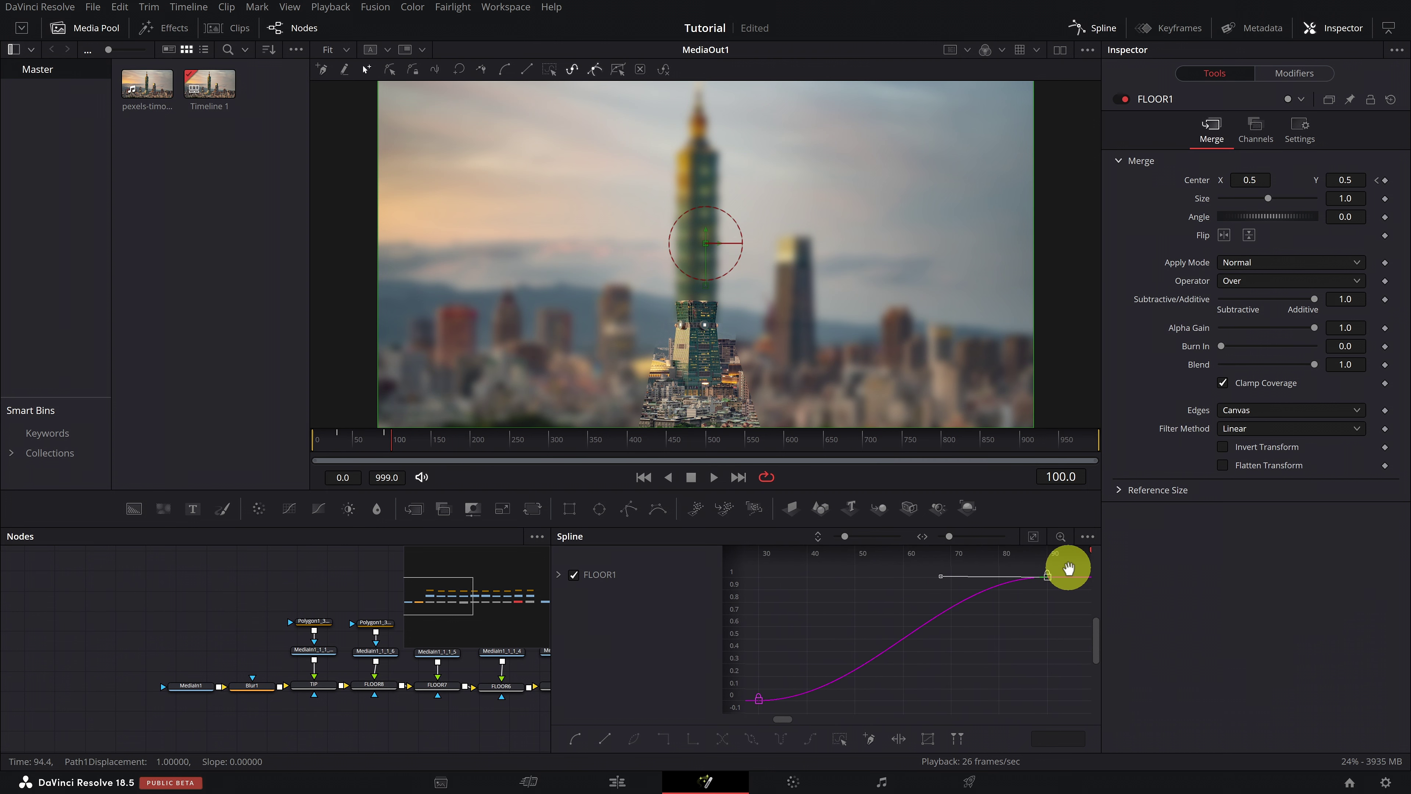
left_click(777, 699)
left_click_drag(777, 700, 802, 701)
left_click_drag(1047, 575, 999, 575)
left_click(708, 477)
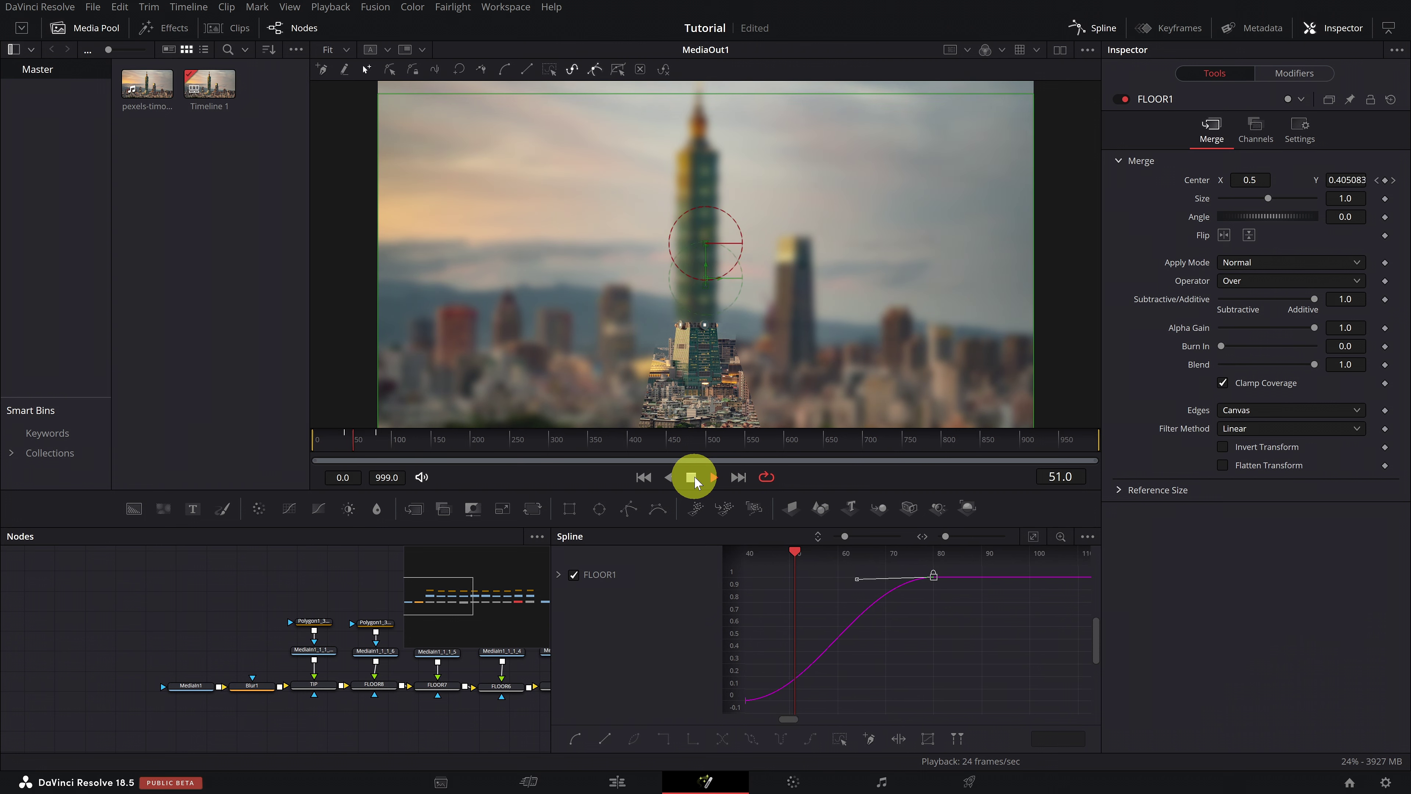
left_click(694, 475)
Step: Select FLOOR2 and set a starting Center keyframe at frame 80, nudging Y upward
left_click_drag(489, 676, 166, 689)
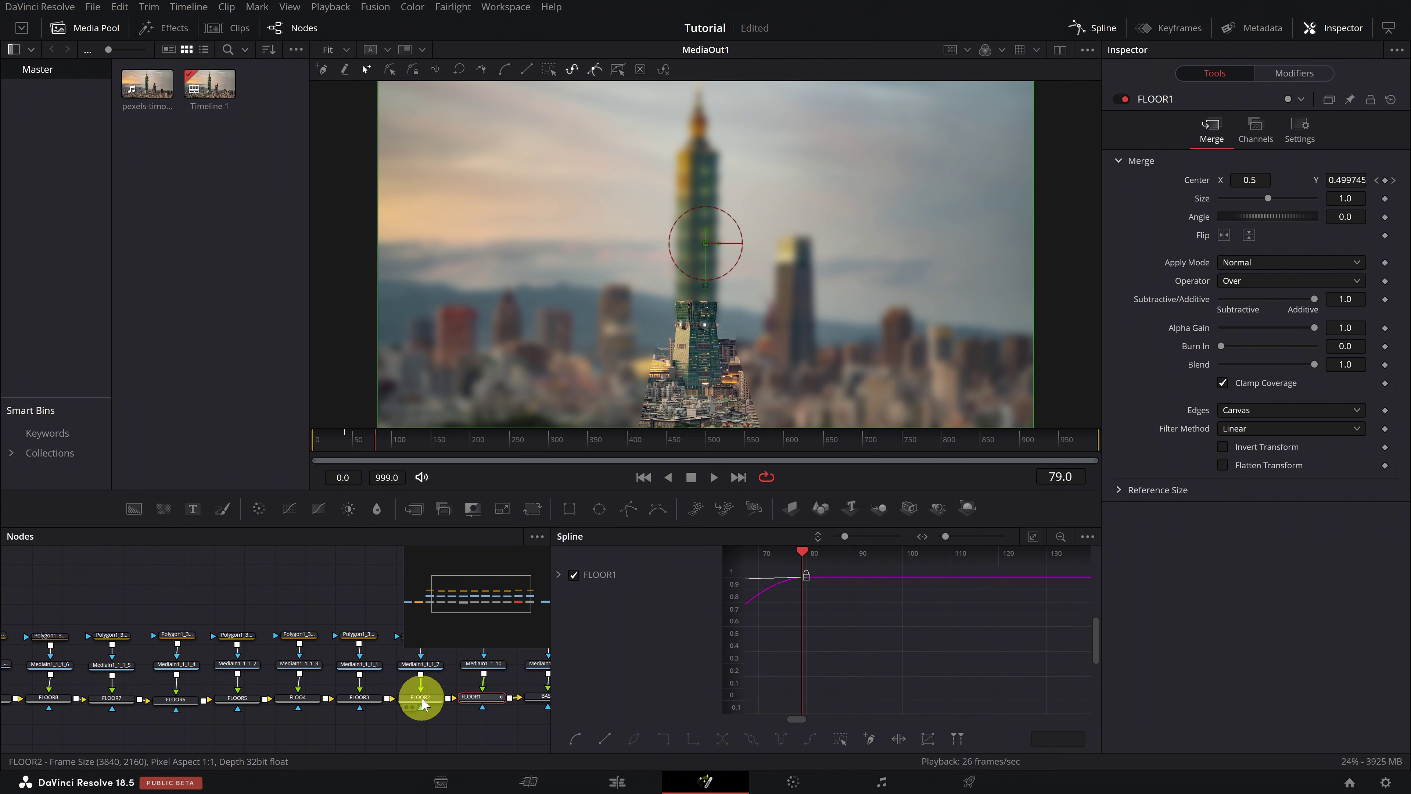
left_click(423, 705)
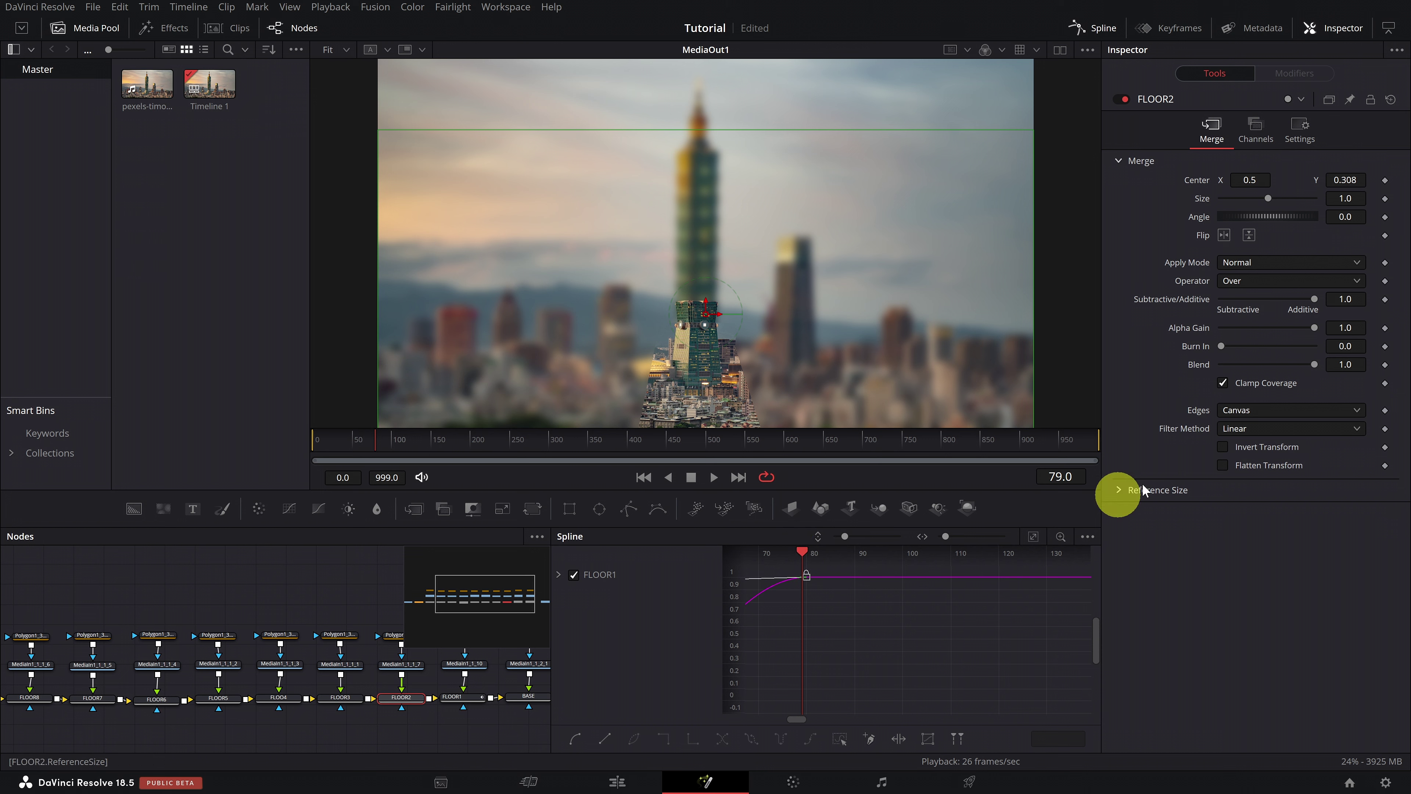
left_click(1385, 180)
left_click(802, 553)
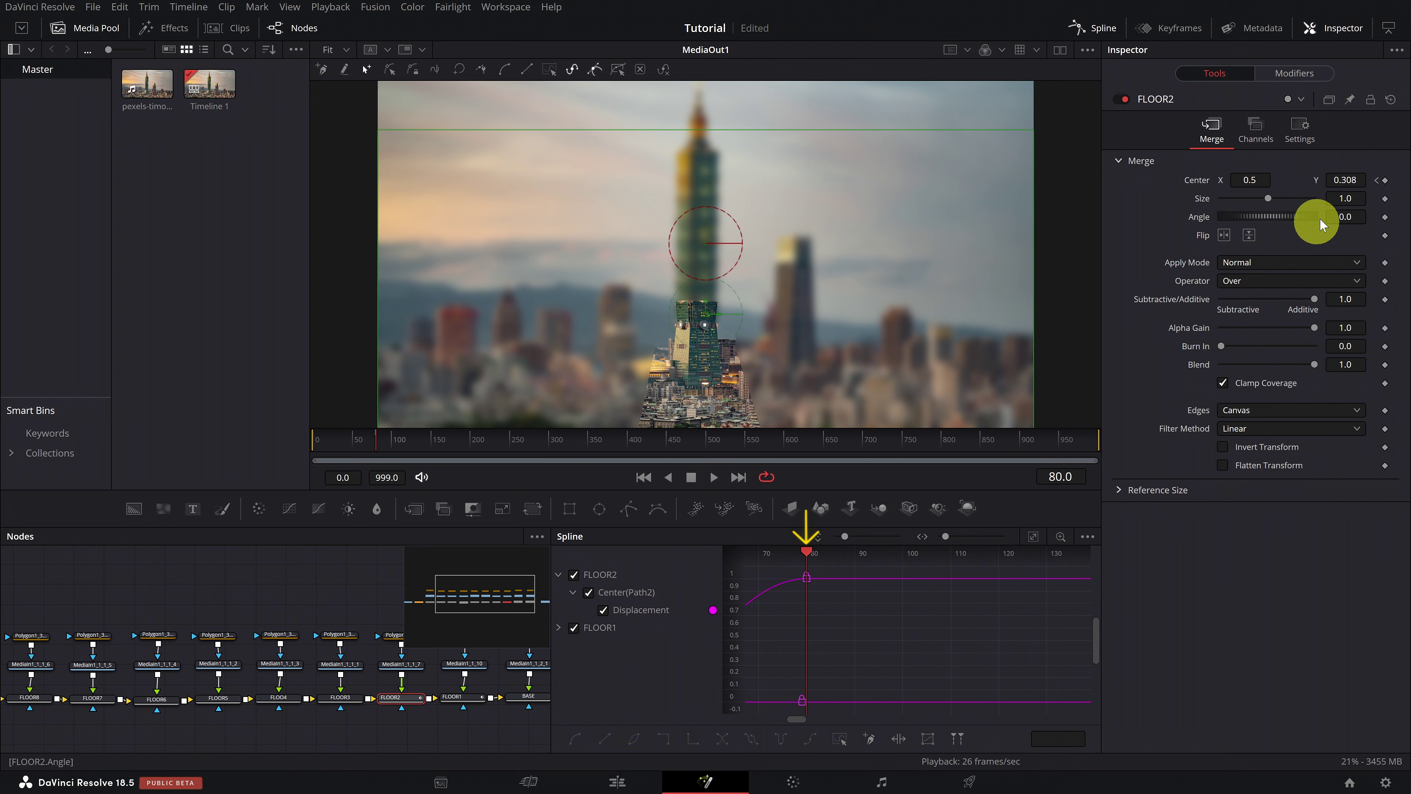
left_click_drag(1345, 179, 1395, 179)
Step: Keyframe FLOOR2's Center Y at 0.5 on frame 120
scroll(690, 316, "up", 5)
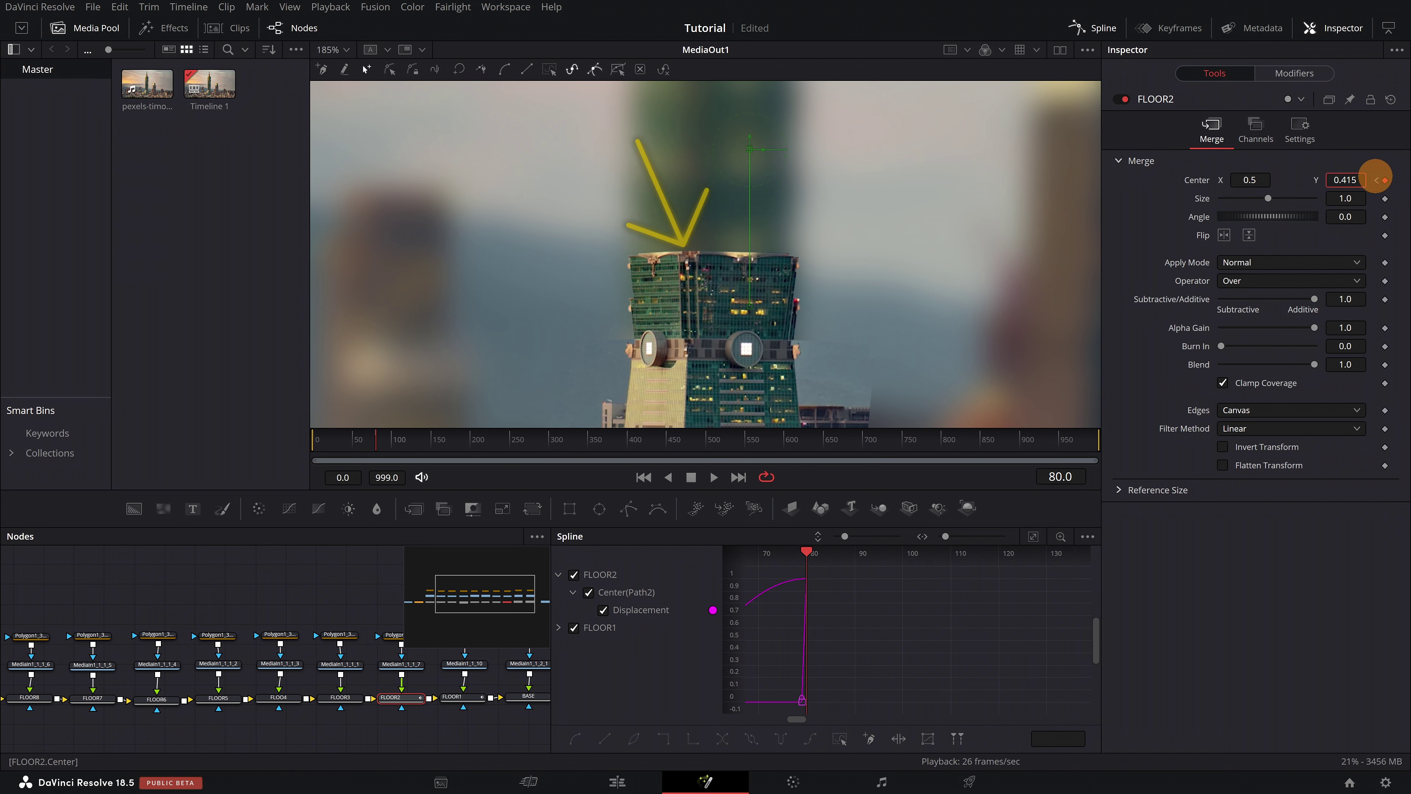
scroll(822, 606, "down", 3)
left_click_drag(782, 551, 880, 554)
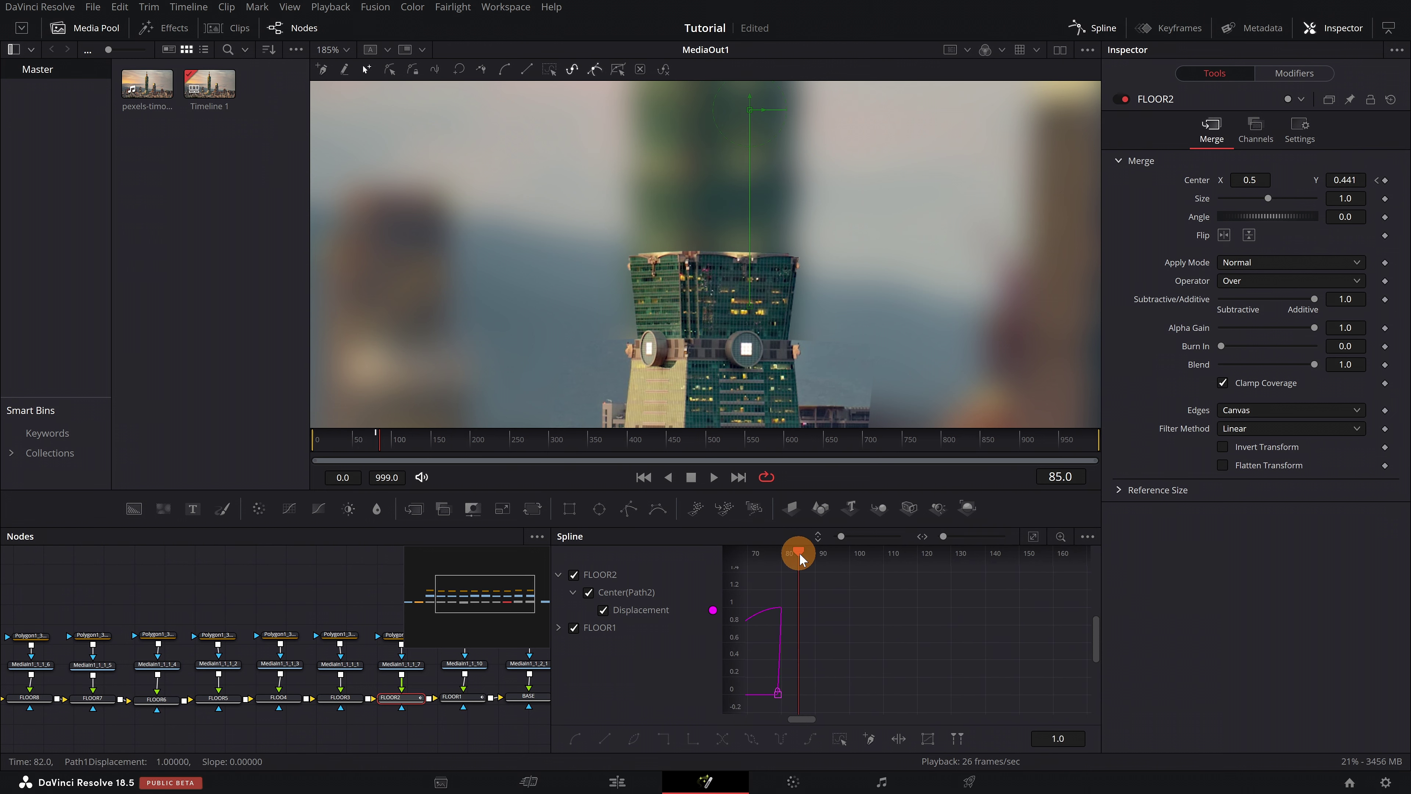
left_click(1346, 179)
type("0.5")
key("Return")
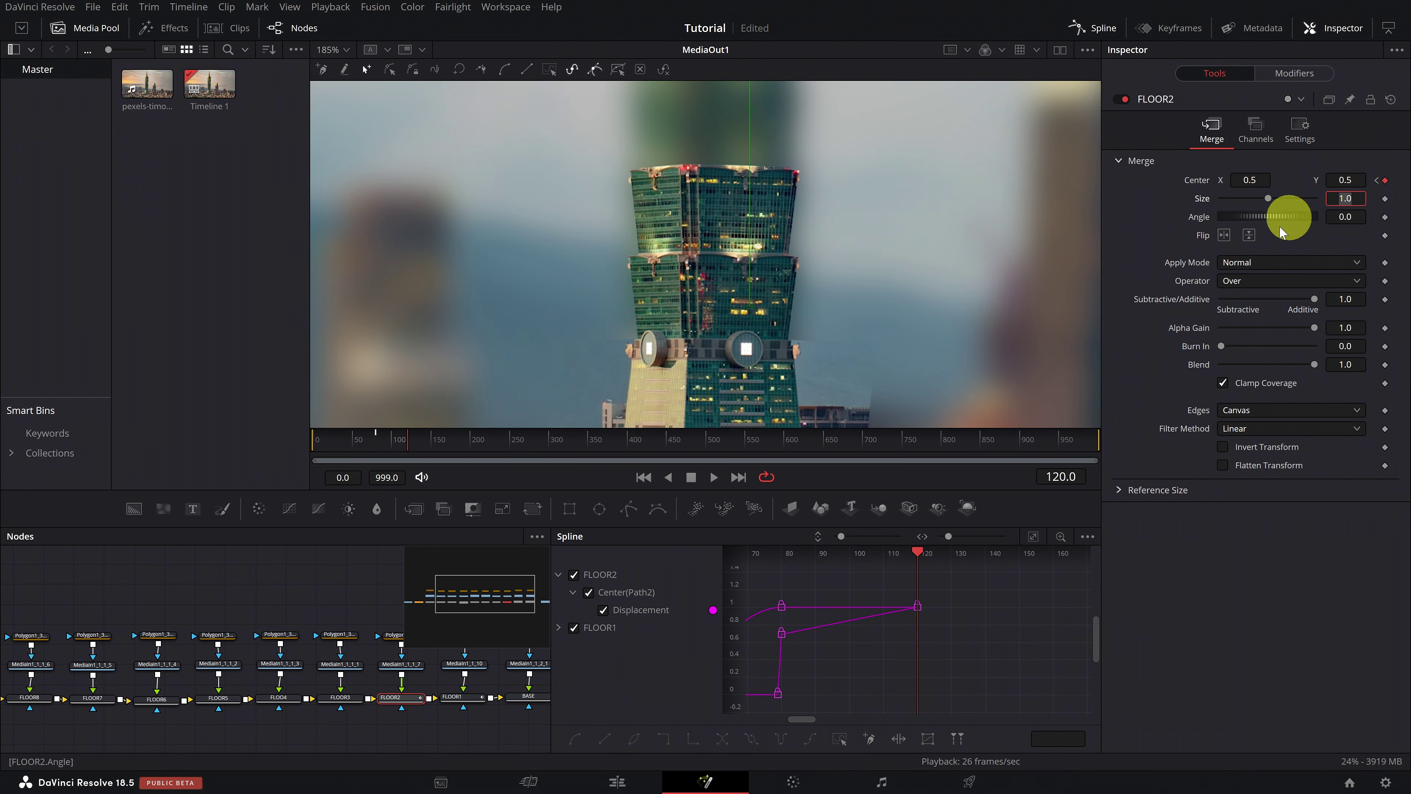
Step: Hide FLOOR1's curve and play the animation from the first frame
left_click(574, 628)
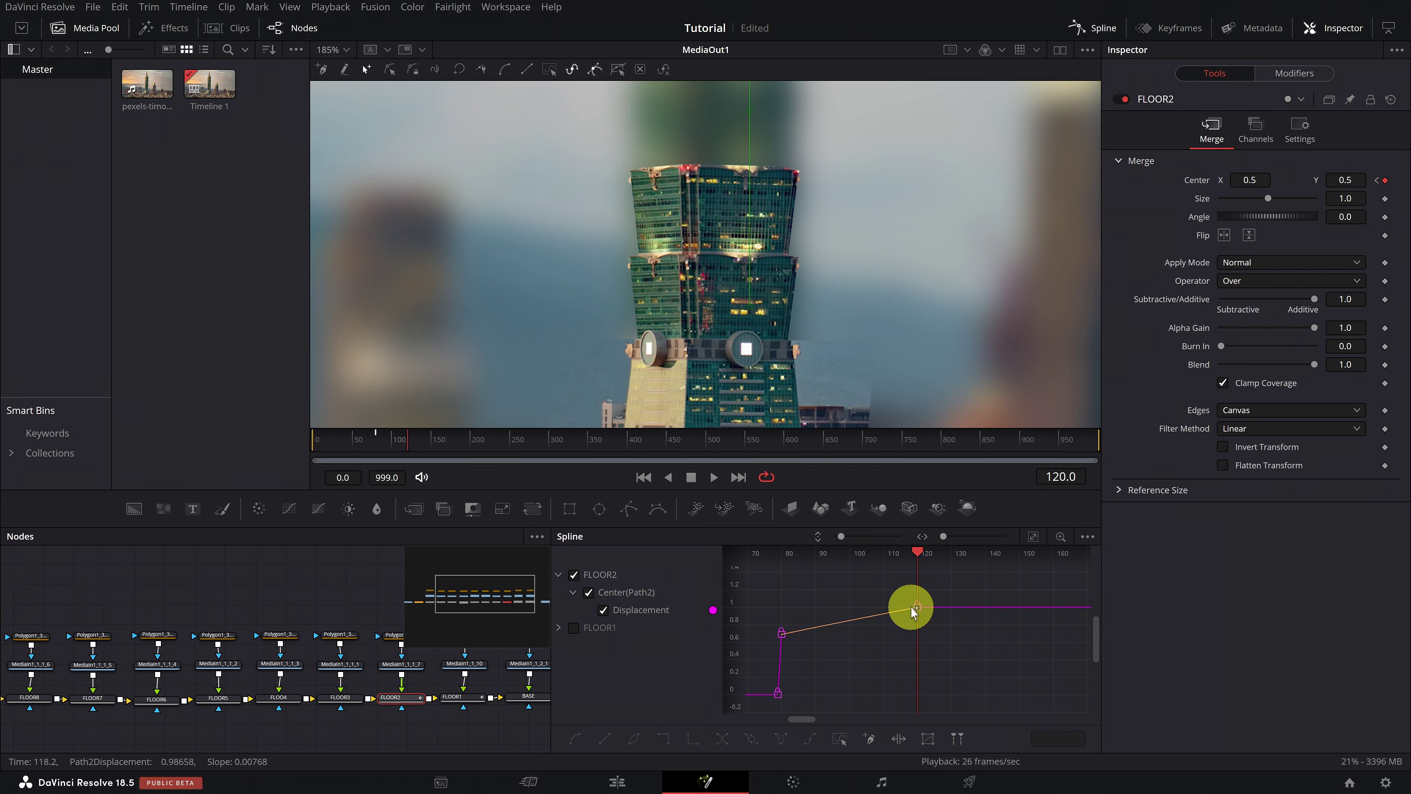
left_click(869, 615)
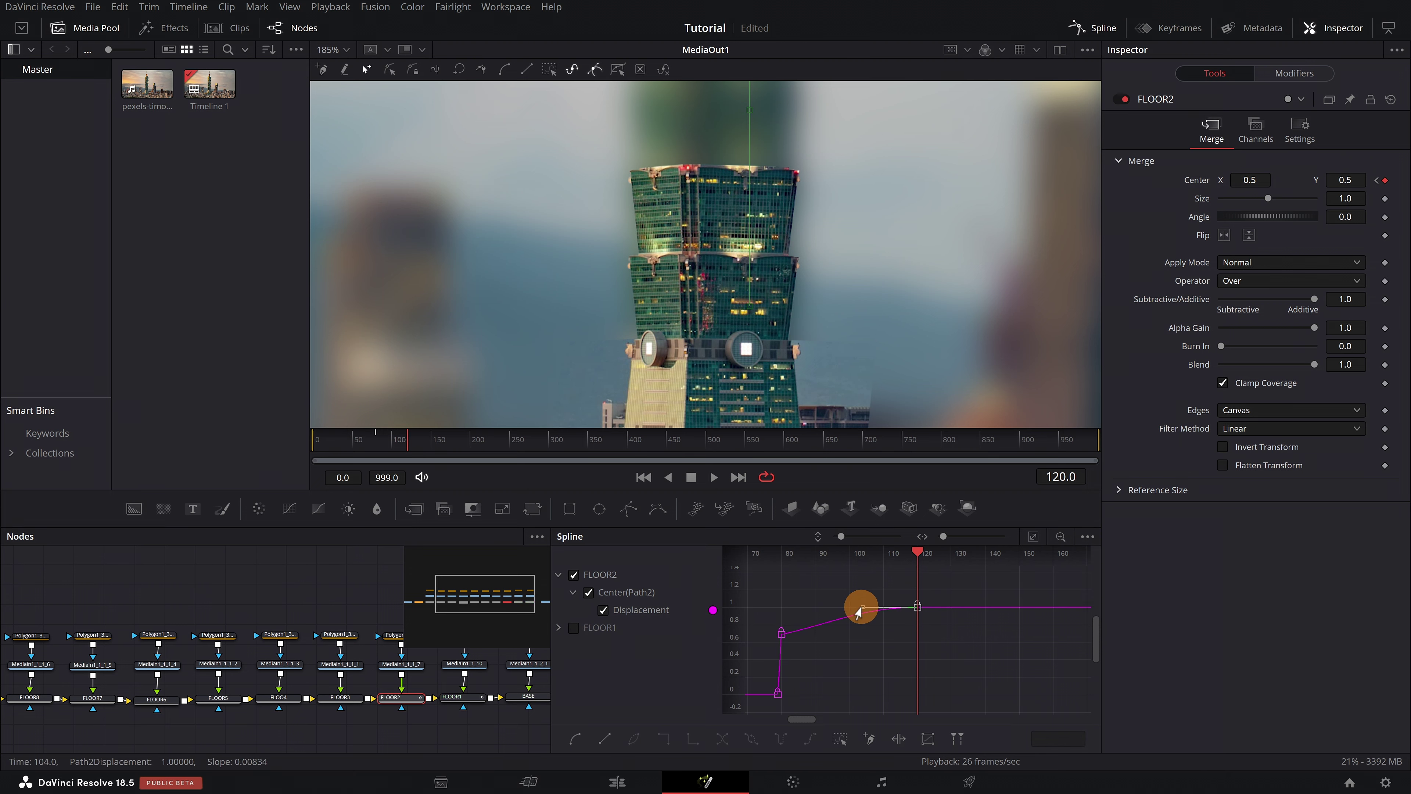
key("Home")
key("space")
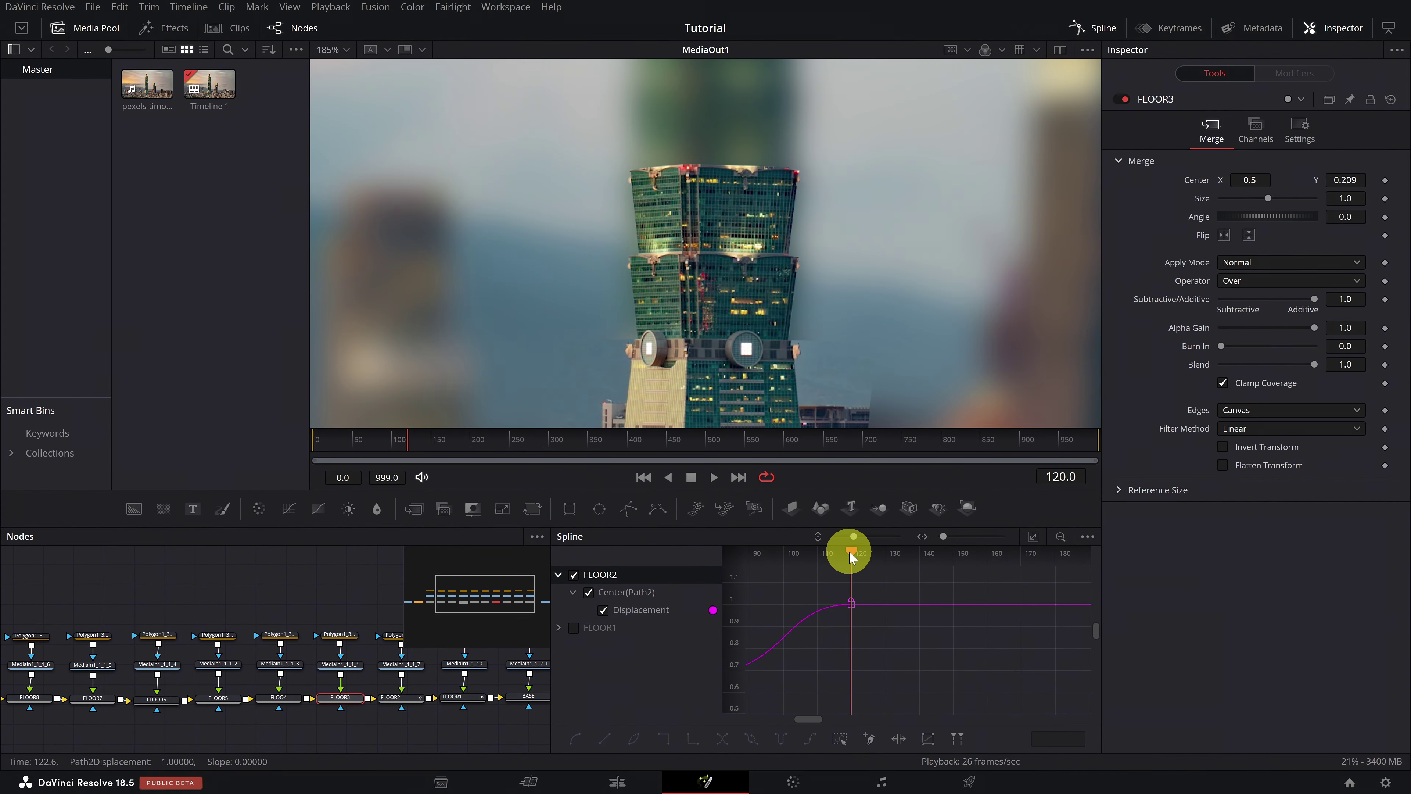
Step: Keyframe FLOOR3's Center position and set its Y value to 0.442
left_click_drag(876, 621, 954, 630)
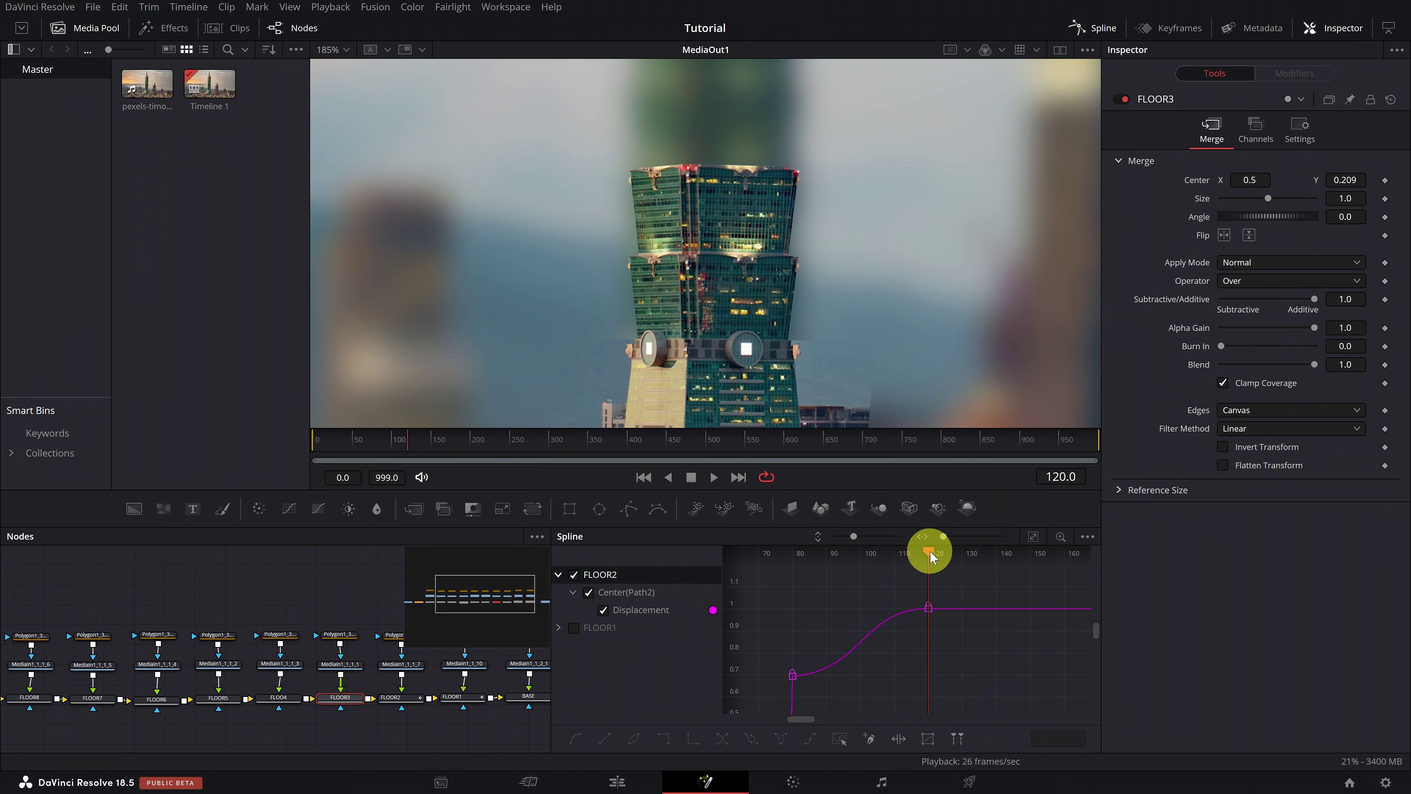
left_click(1383, 183)
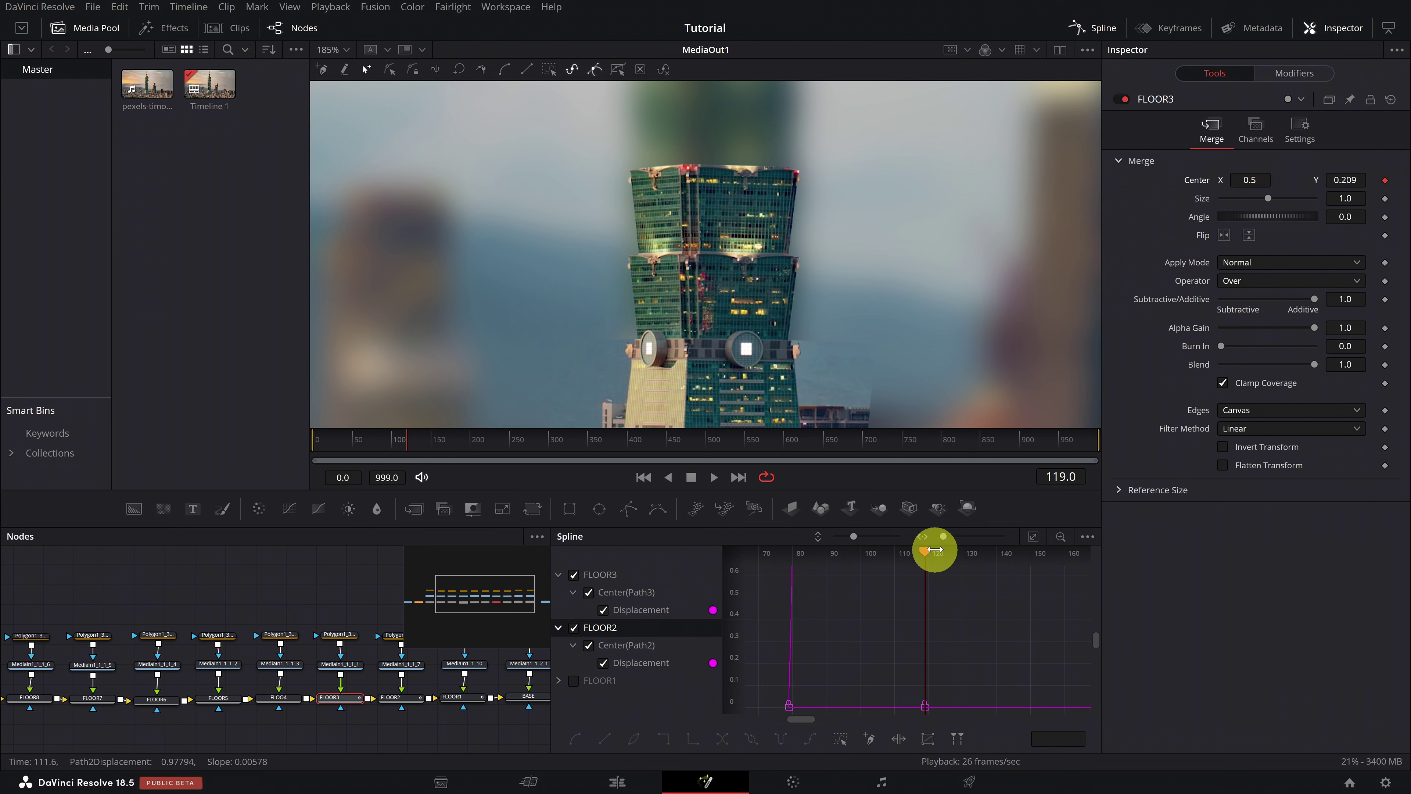
left_click(1347, 180)
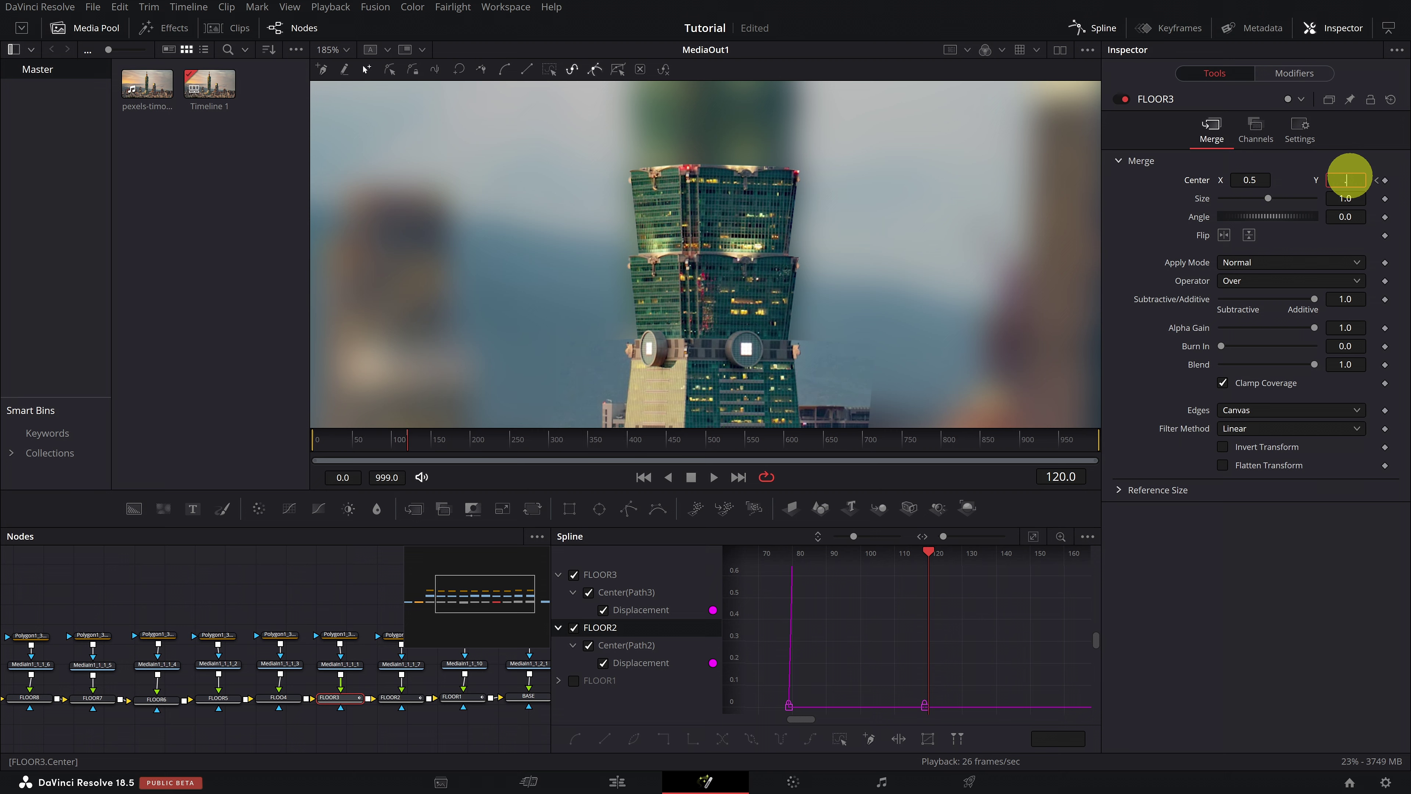
type(".442")
key("Return")
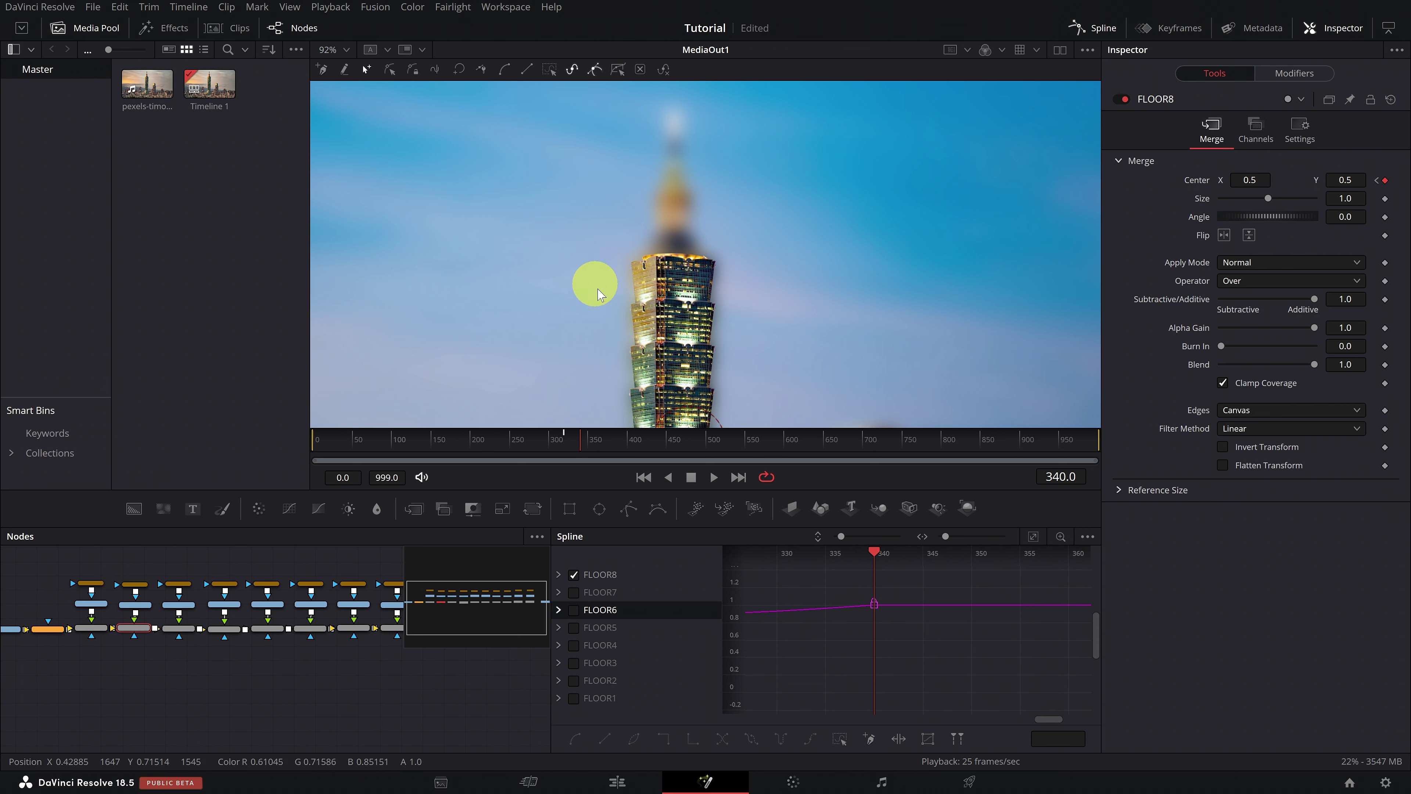
Step: Add a Center keyframe at frame 347 with Y 0.482 and flattened tangents
left_click(800, 307)
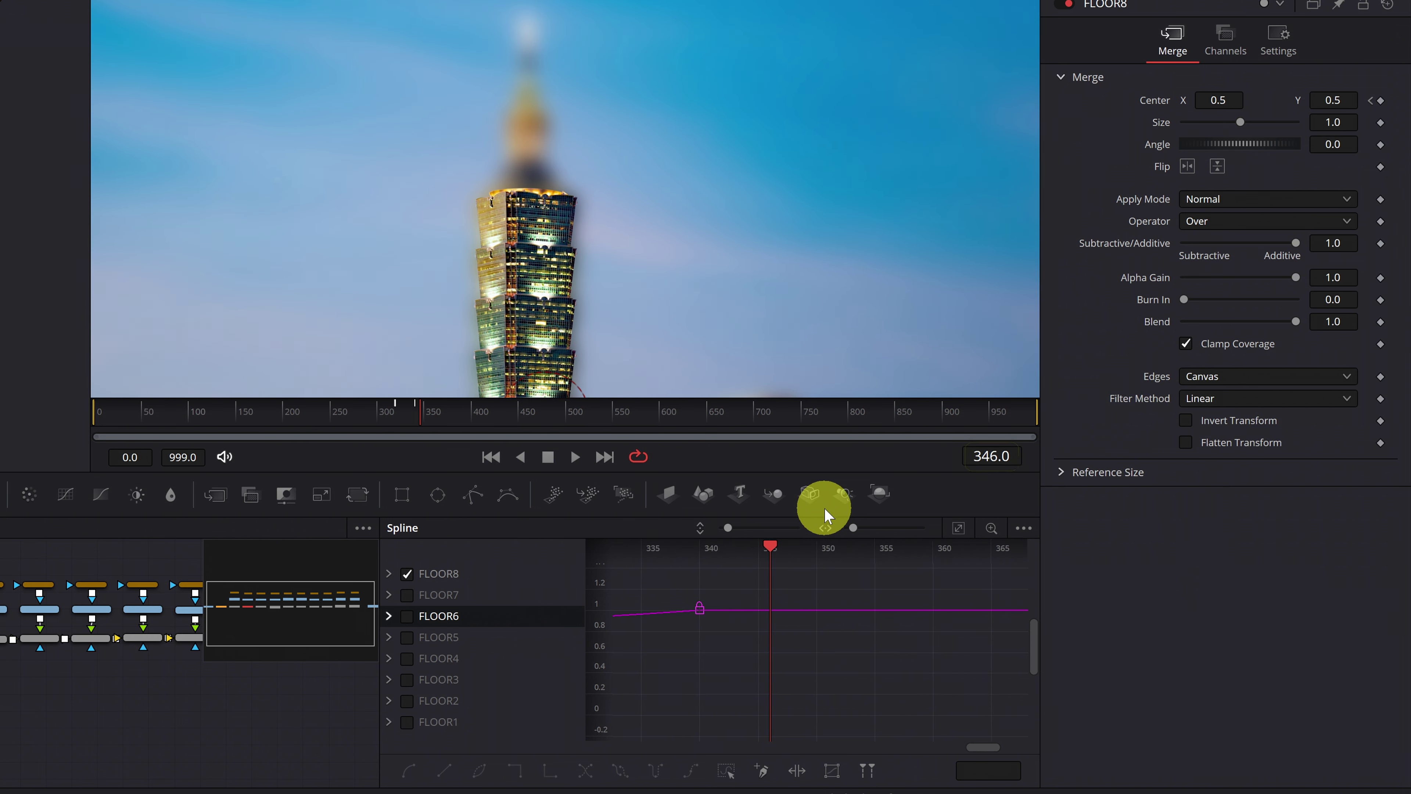
left_click(1380, 101)
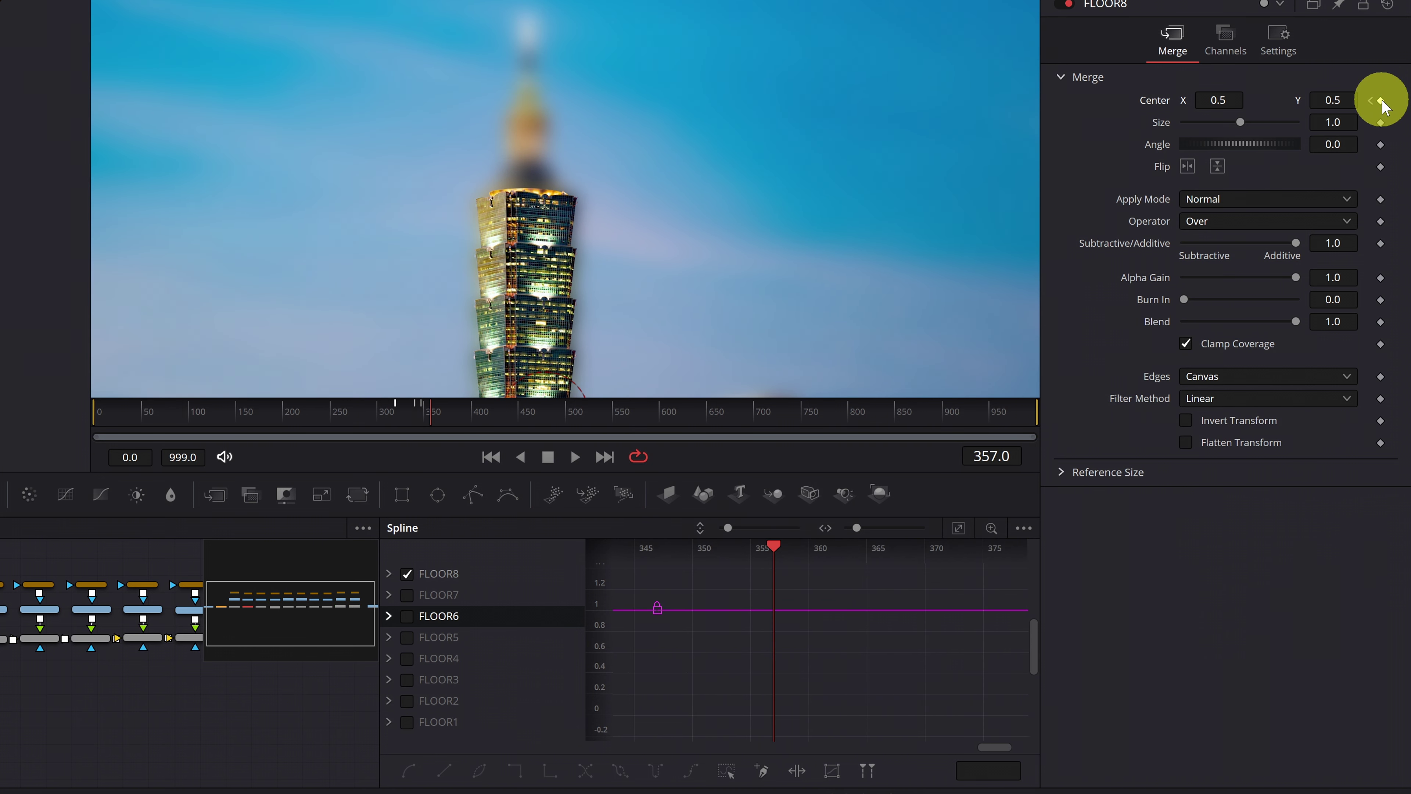
left_click(1382, 101)
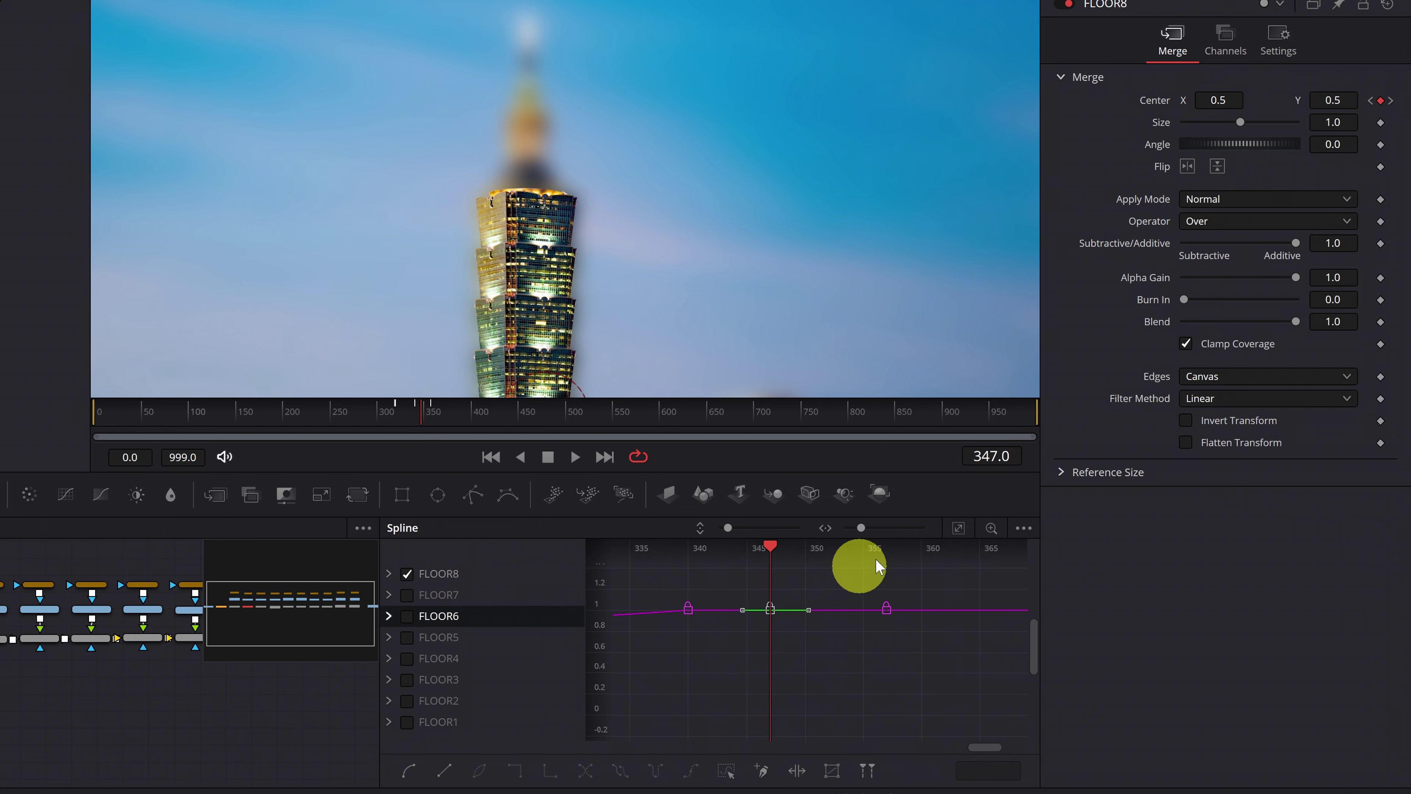
left_click_drag(1336, 101, 1332, 94)
type("0.482")
key("Return")
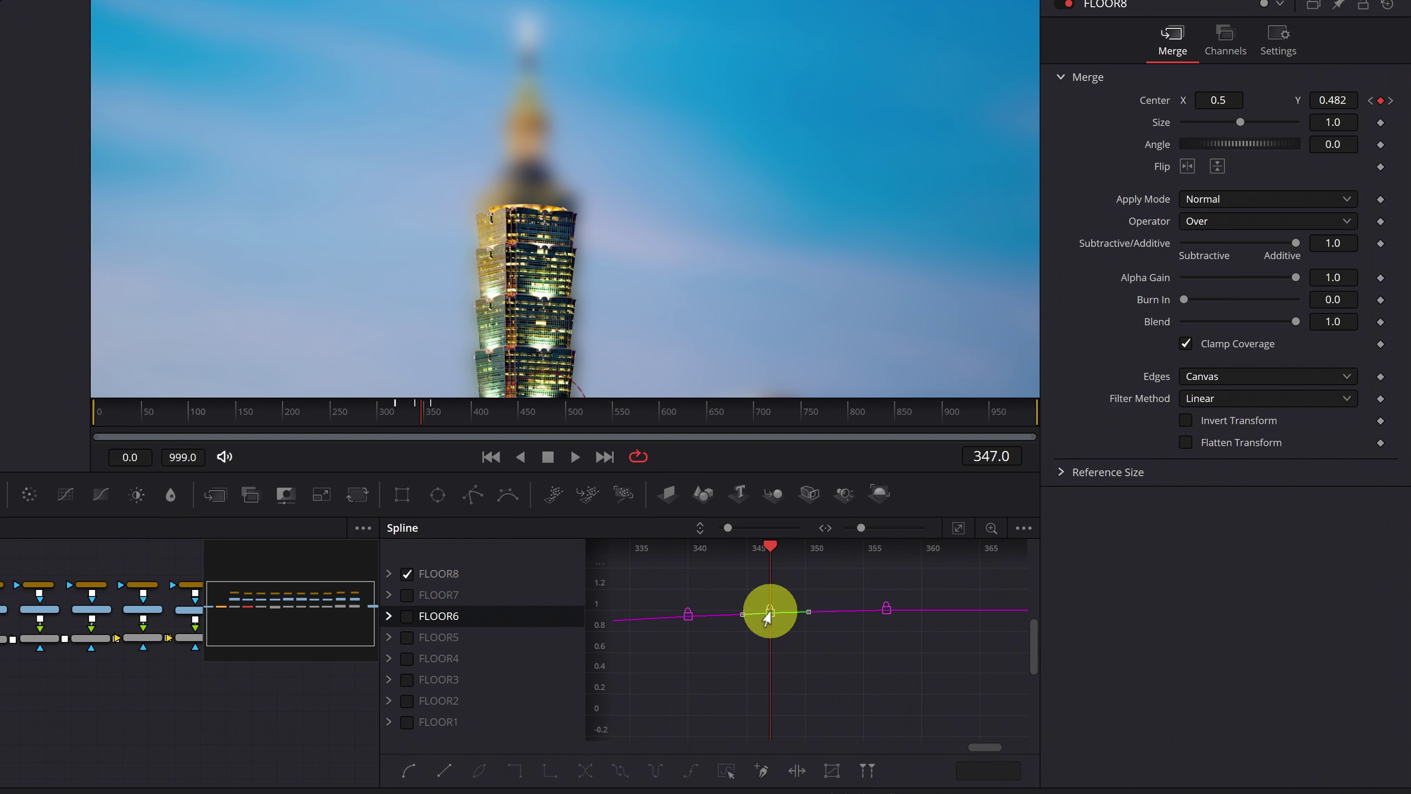
key("f")
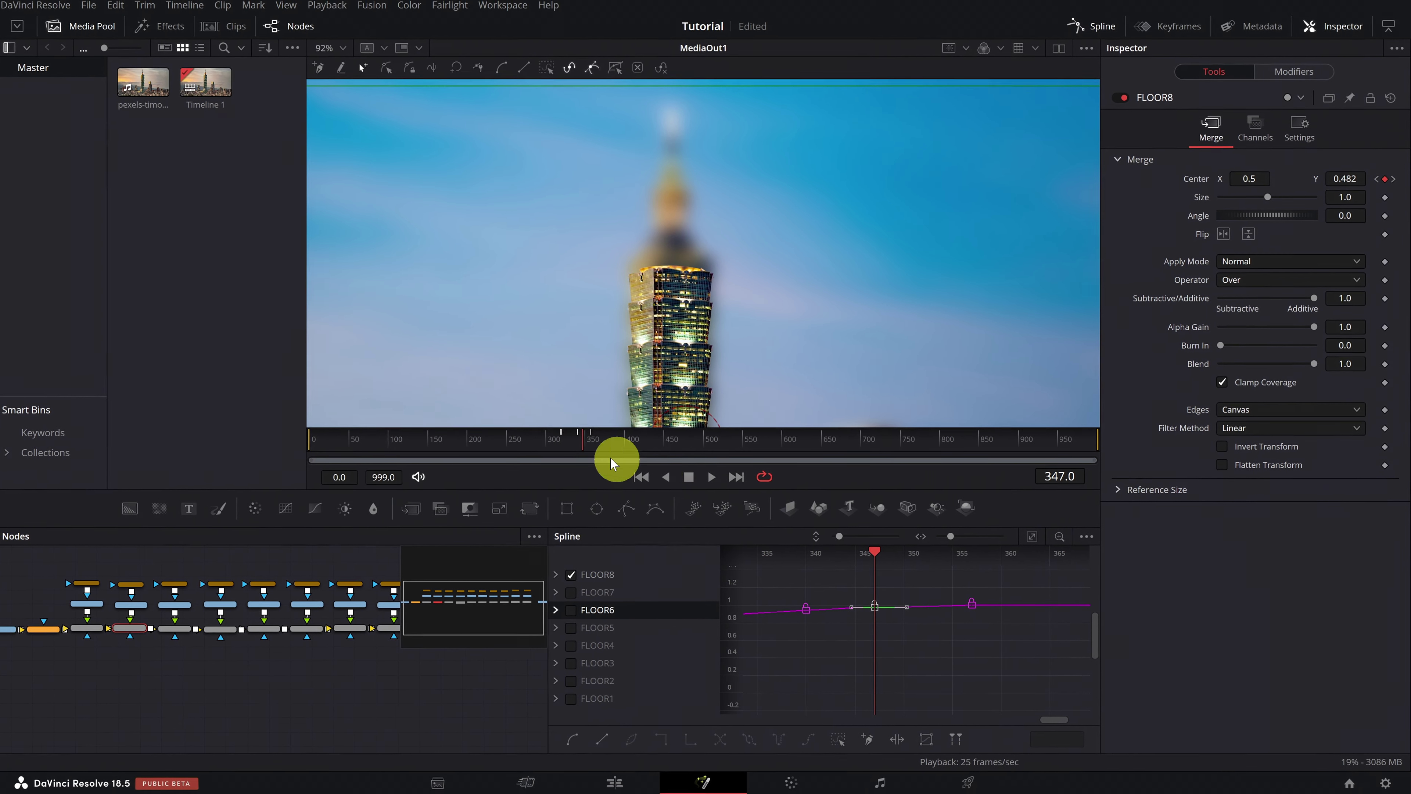
Step: Scrub back before frame 325 and play the floors rising into place
left_click(567, 442)
left_click_drag(567, 442, 555, 437)
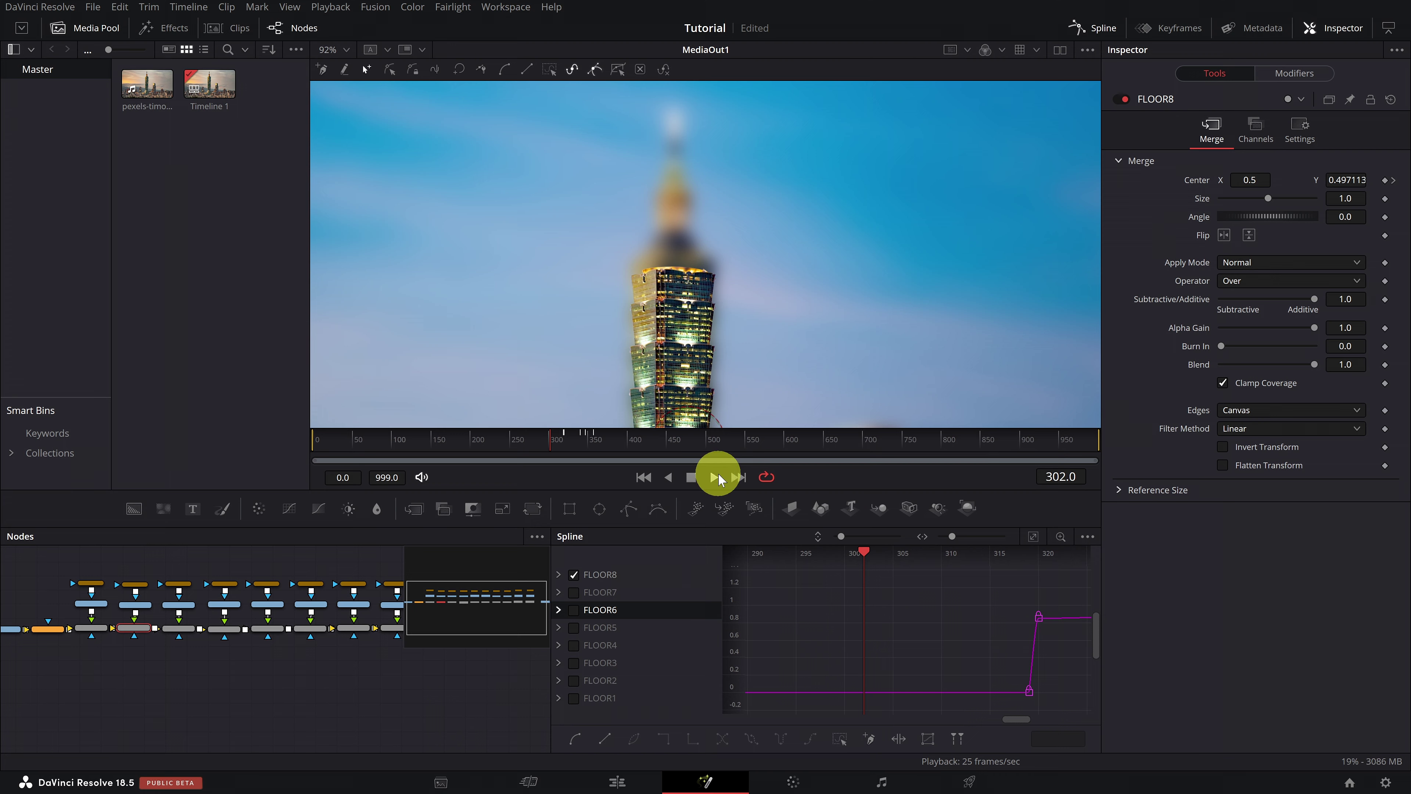
left_click(716, 477)
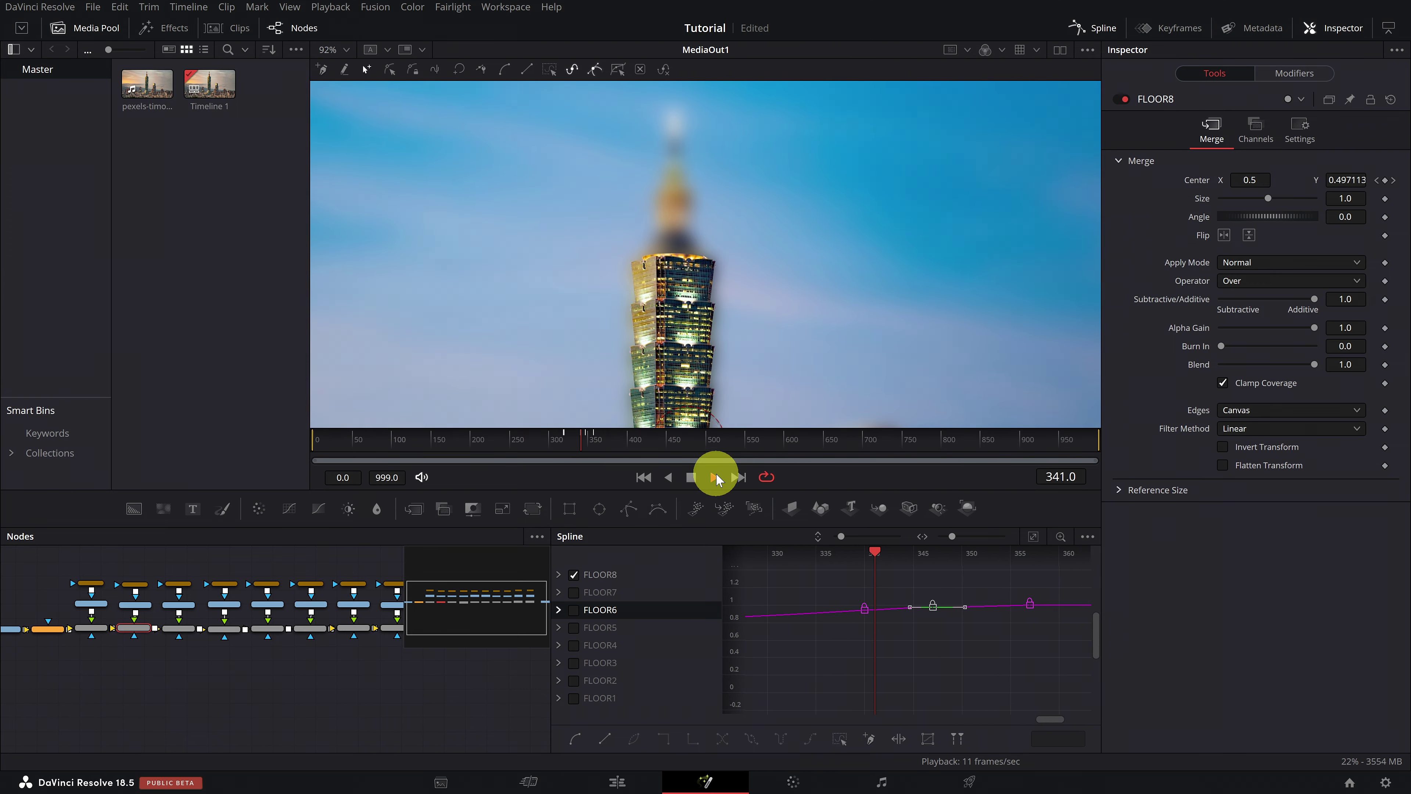
left_click(690, 477)
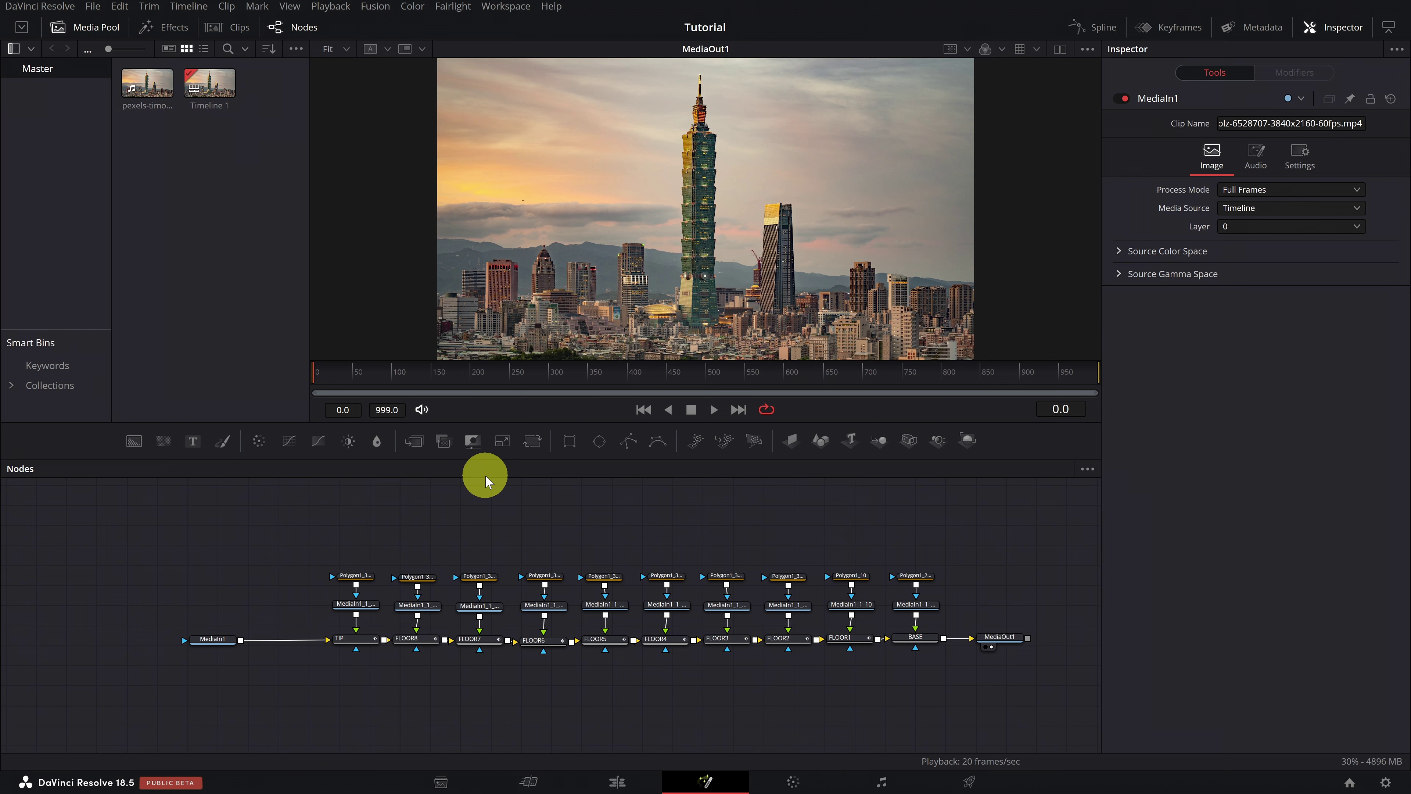
Step: Insert a Paint node after MediaIn1 by searching the tool list for 'paint'
left_click(218, 645)
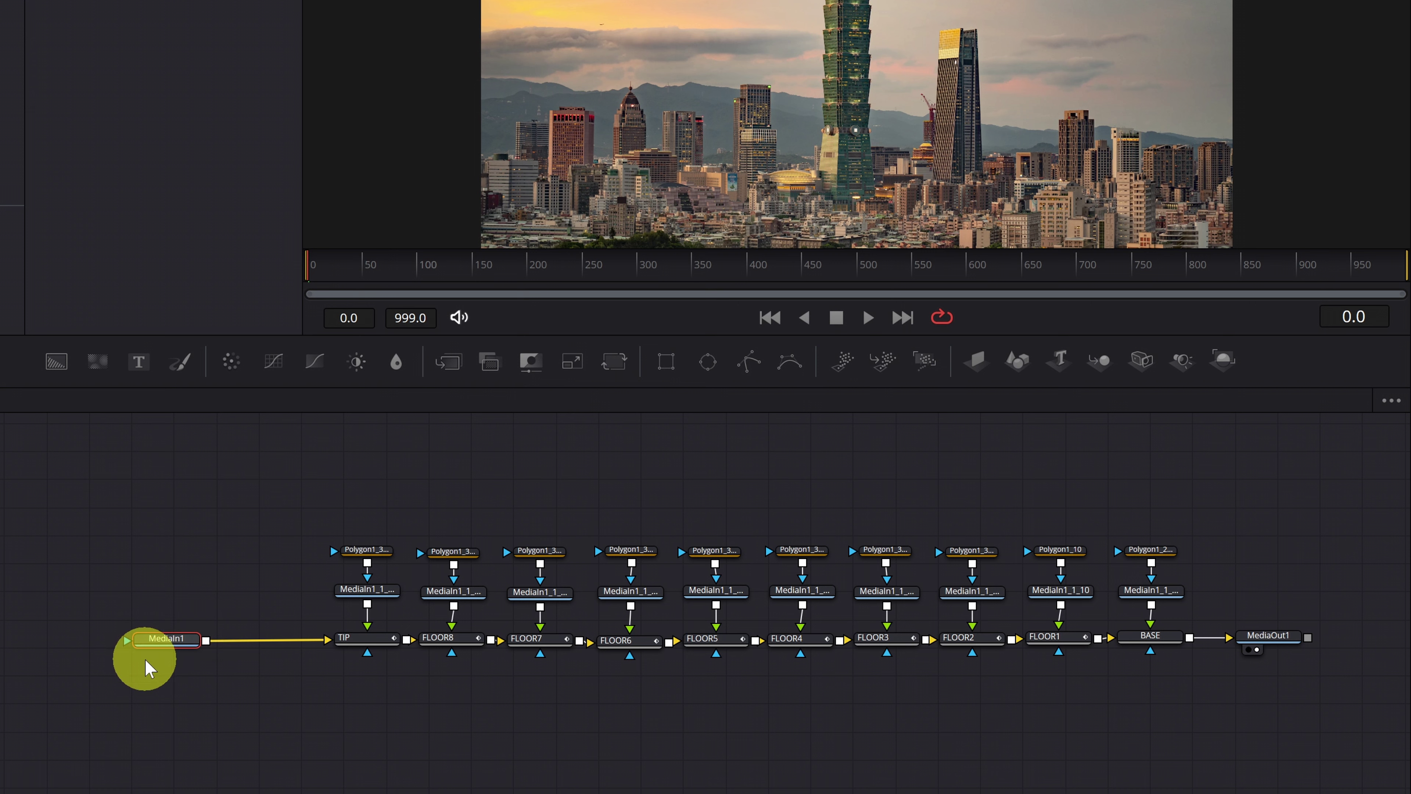
key("ctrl+space")
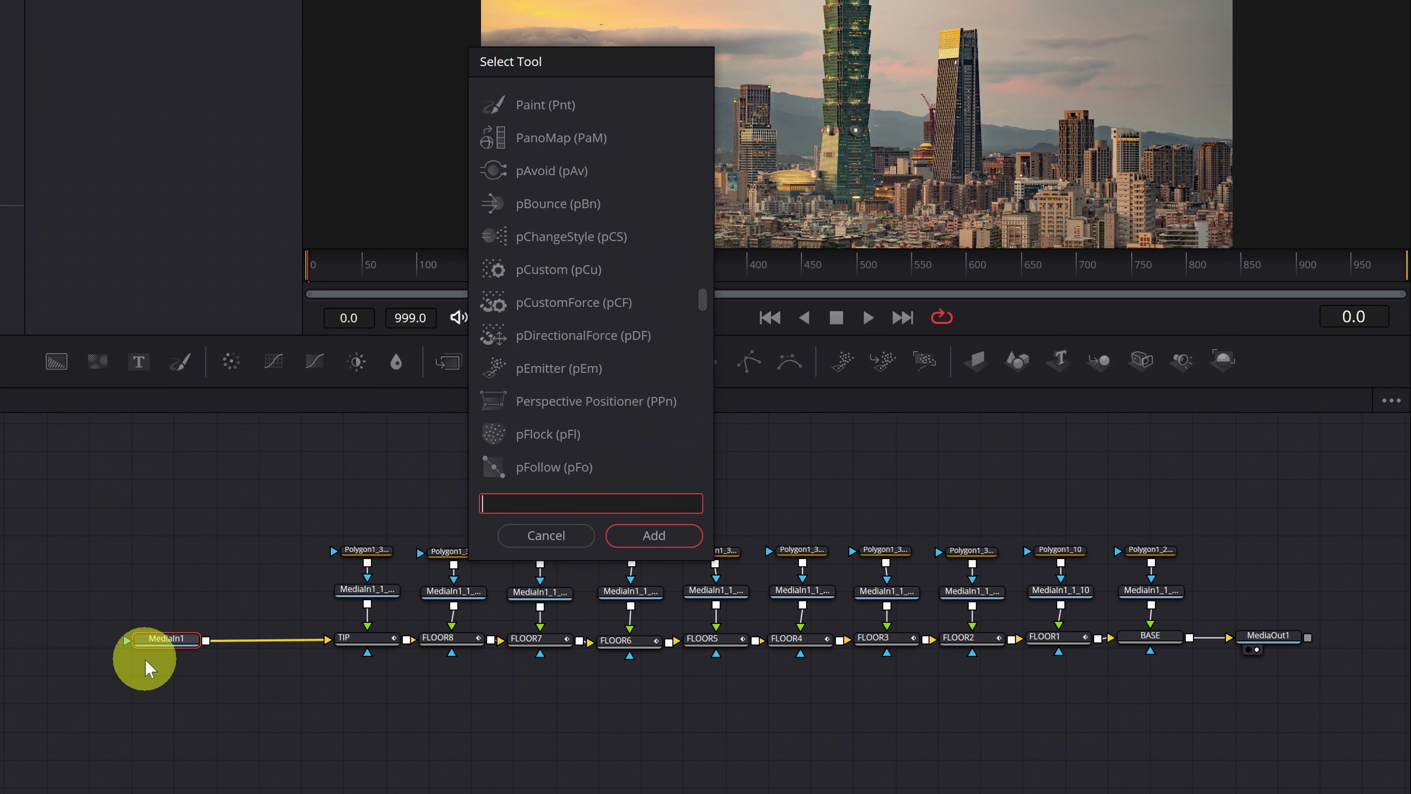
type("paint")
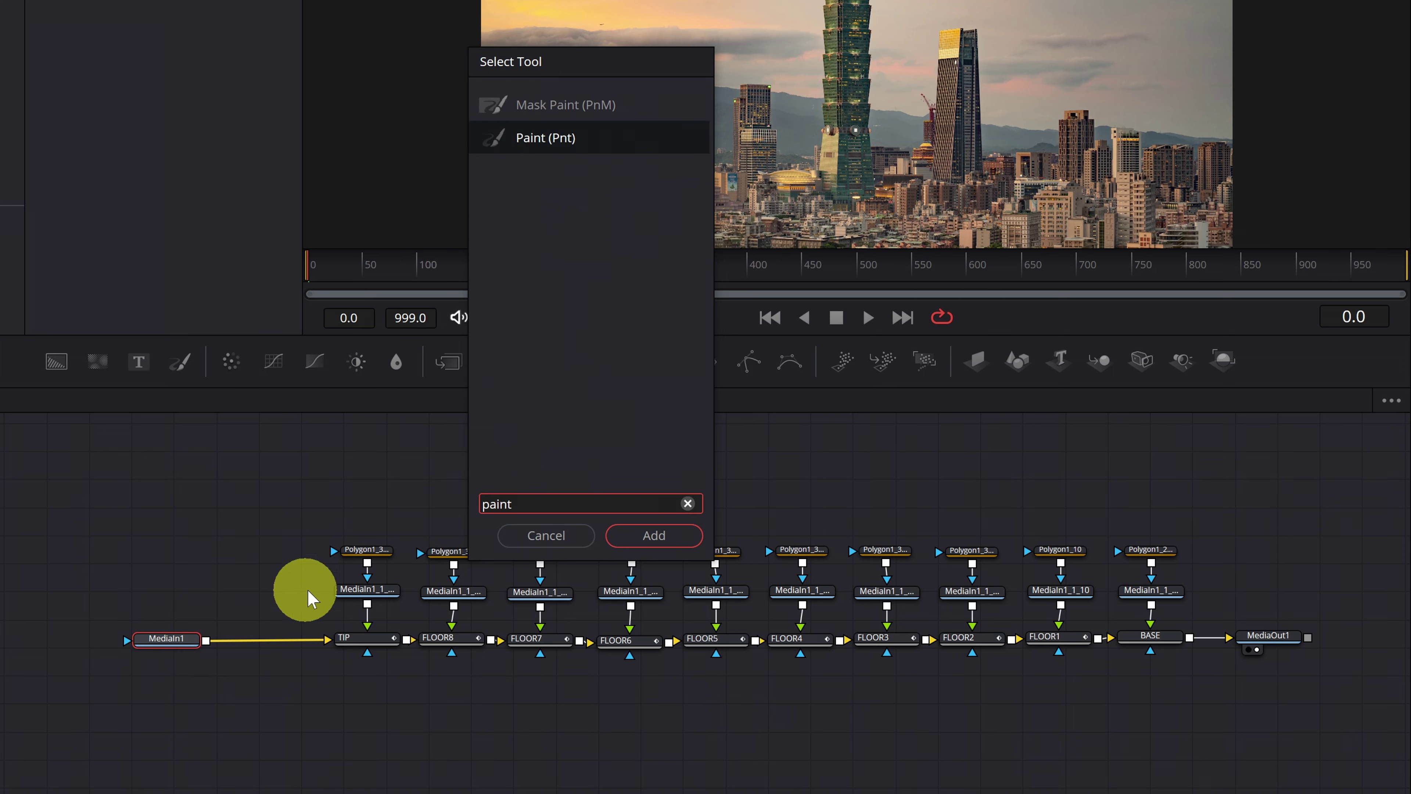
left_click(654, 534)
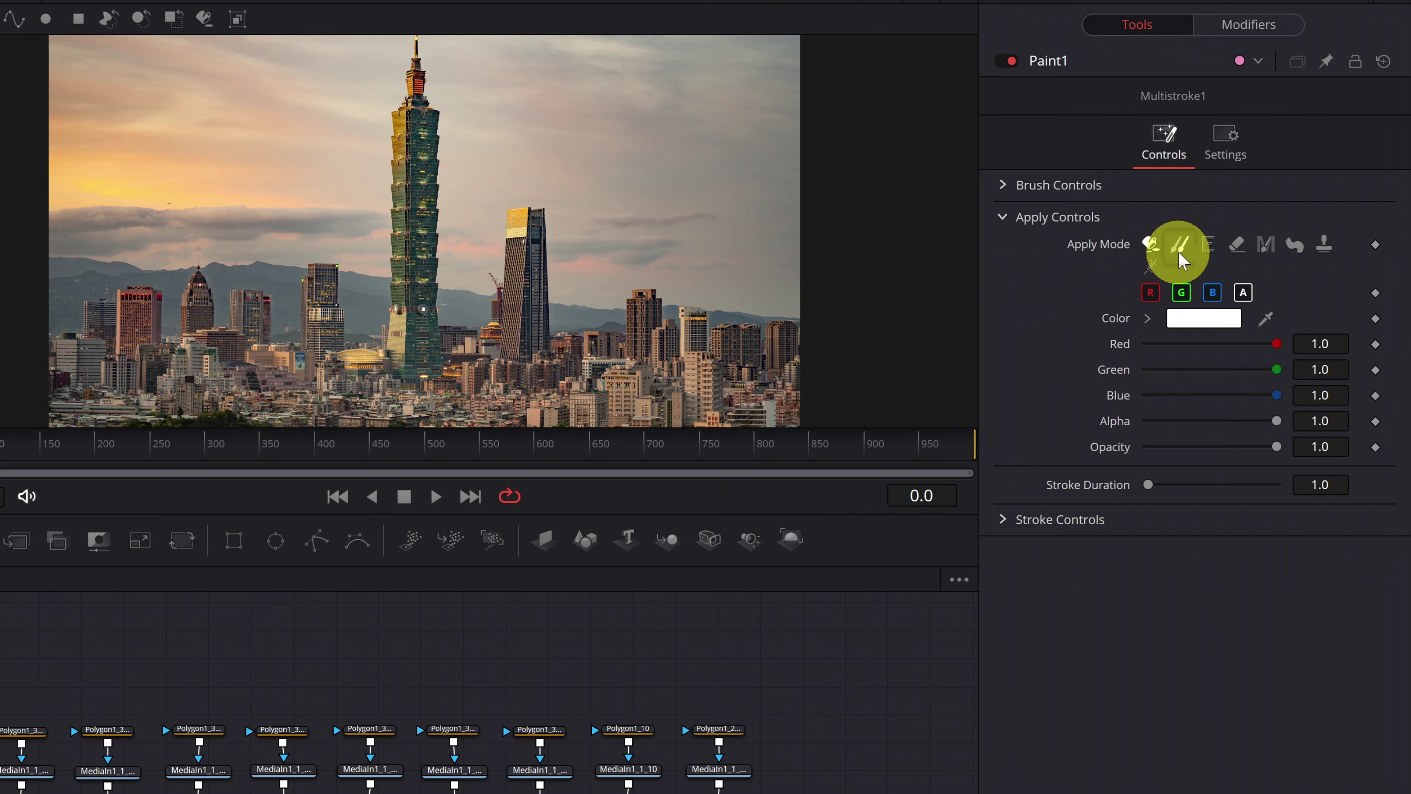
left_click(1179, 250)
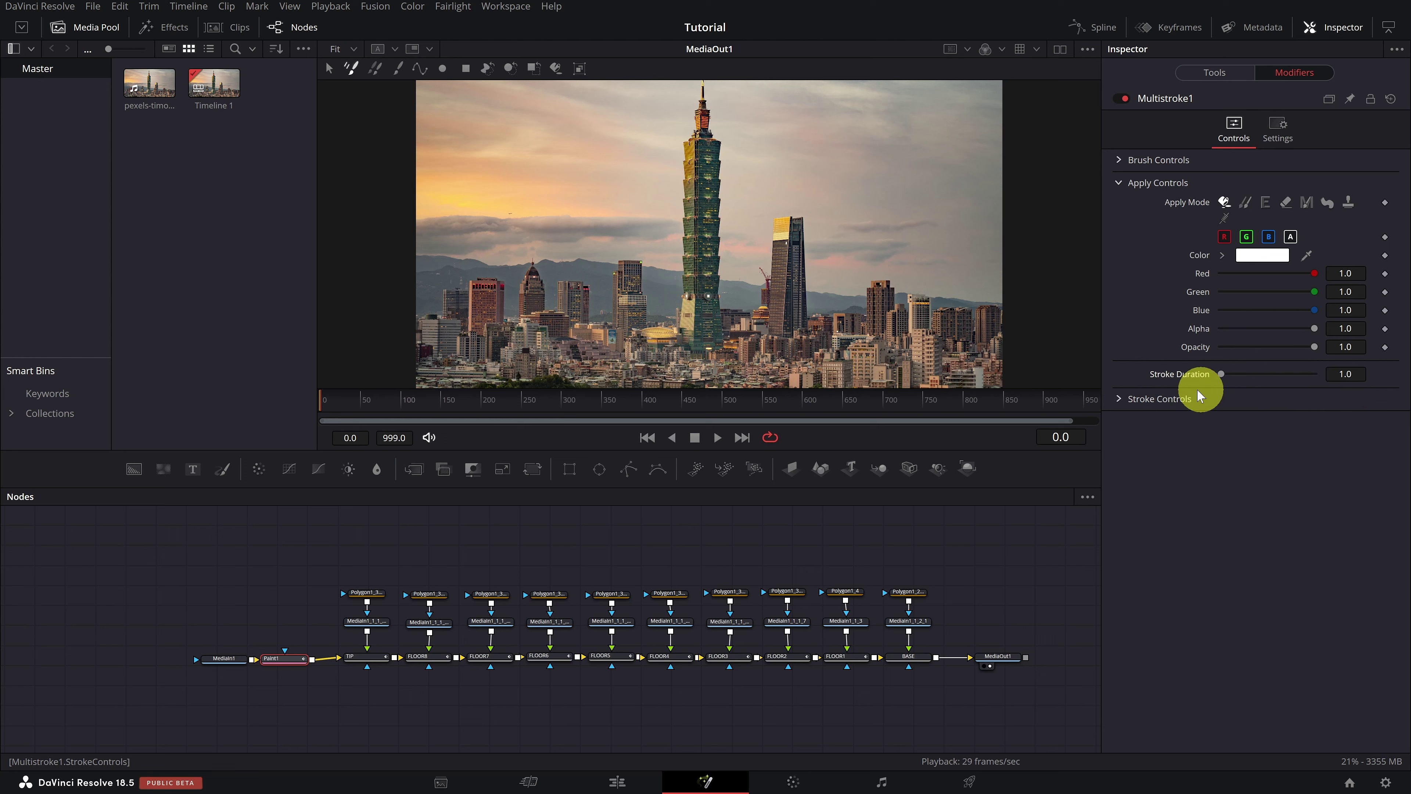
Step: Check TIP's path at frame 378, then set Paint1 to 380-frame strokes in Clone mode
left_click(377, 655)
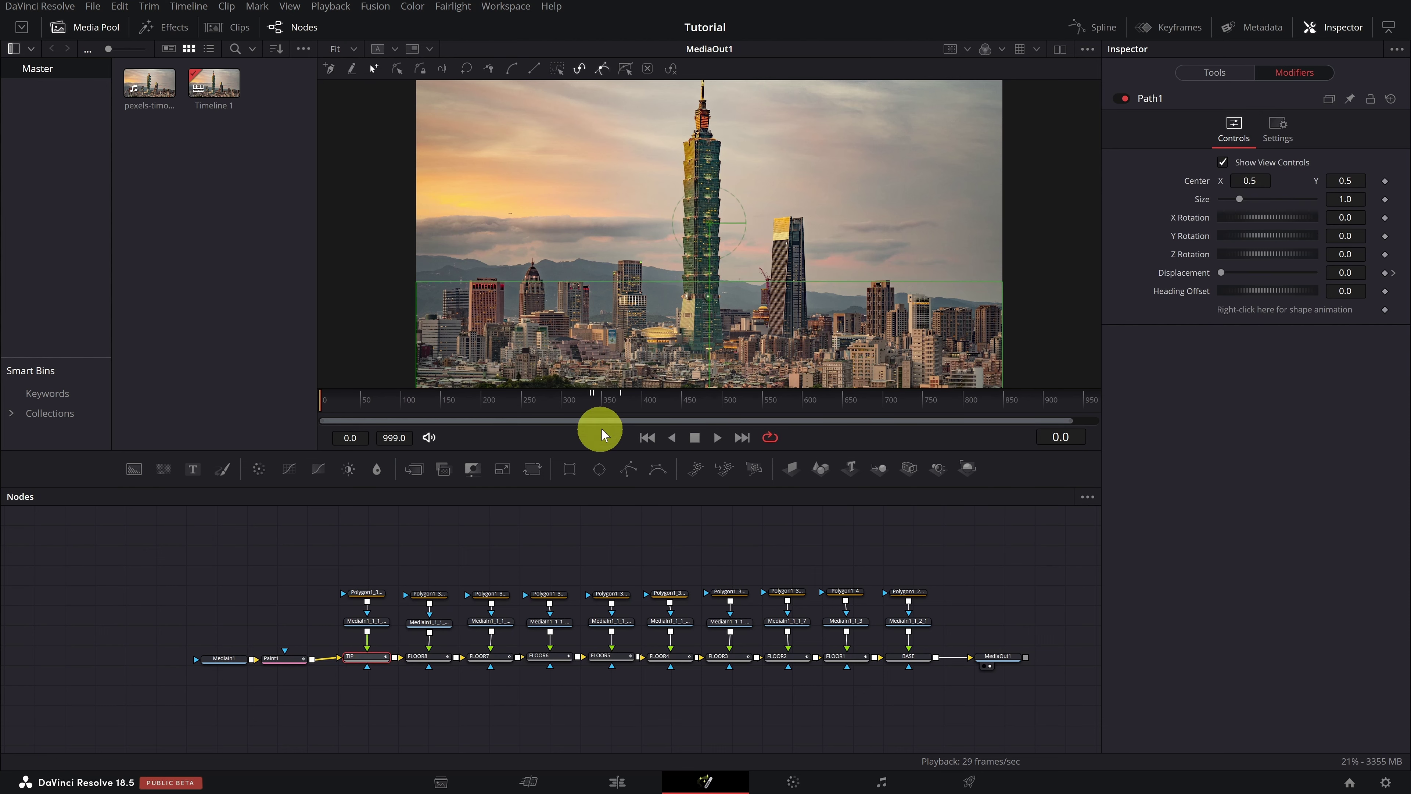
left_click(624, 405)
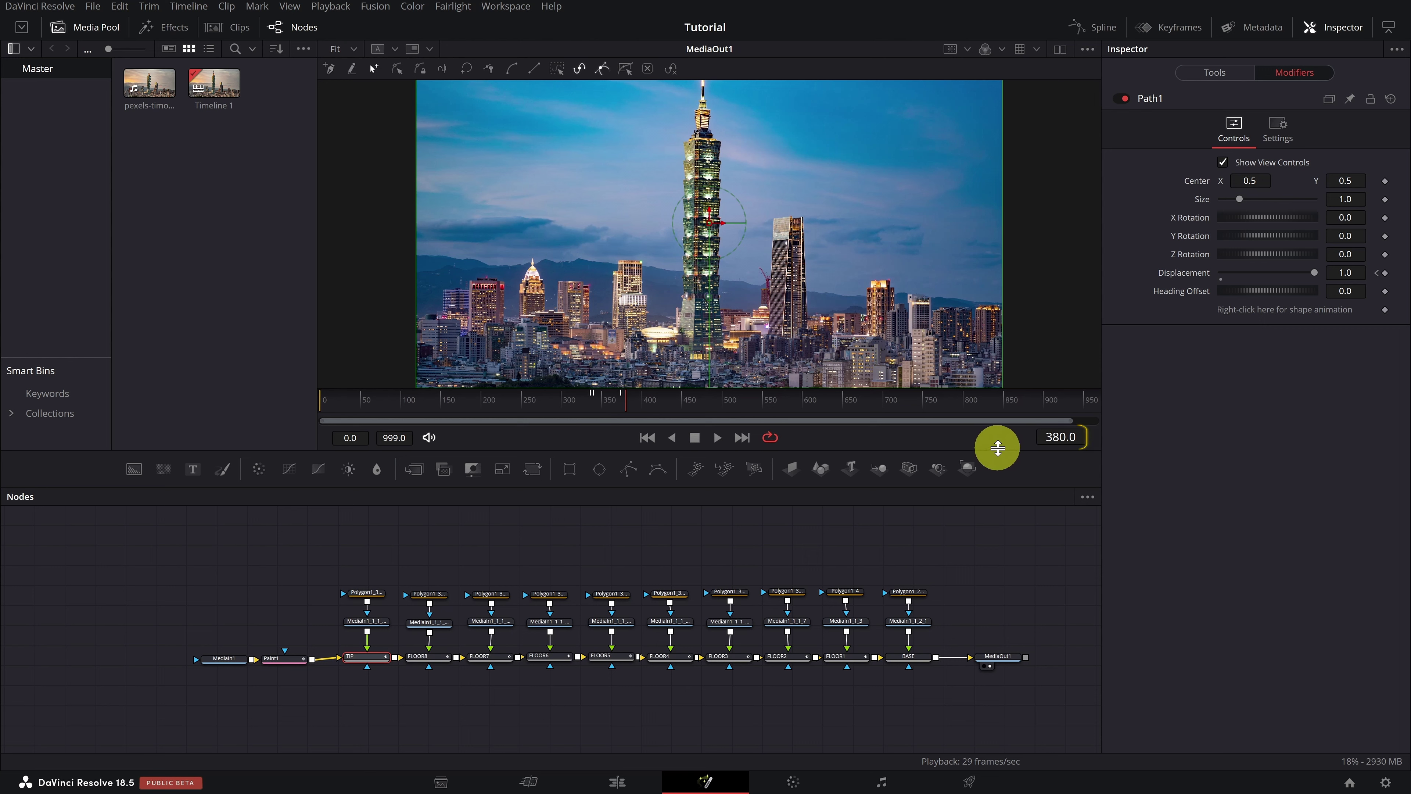
left_click(293, 663)
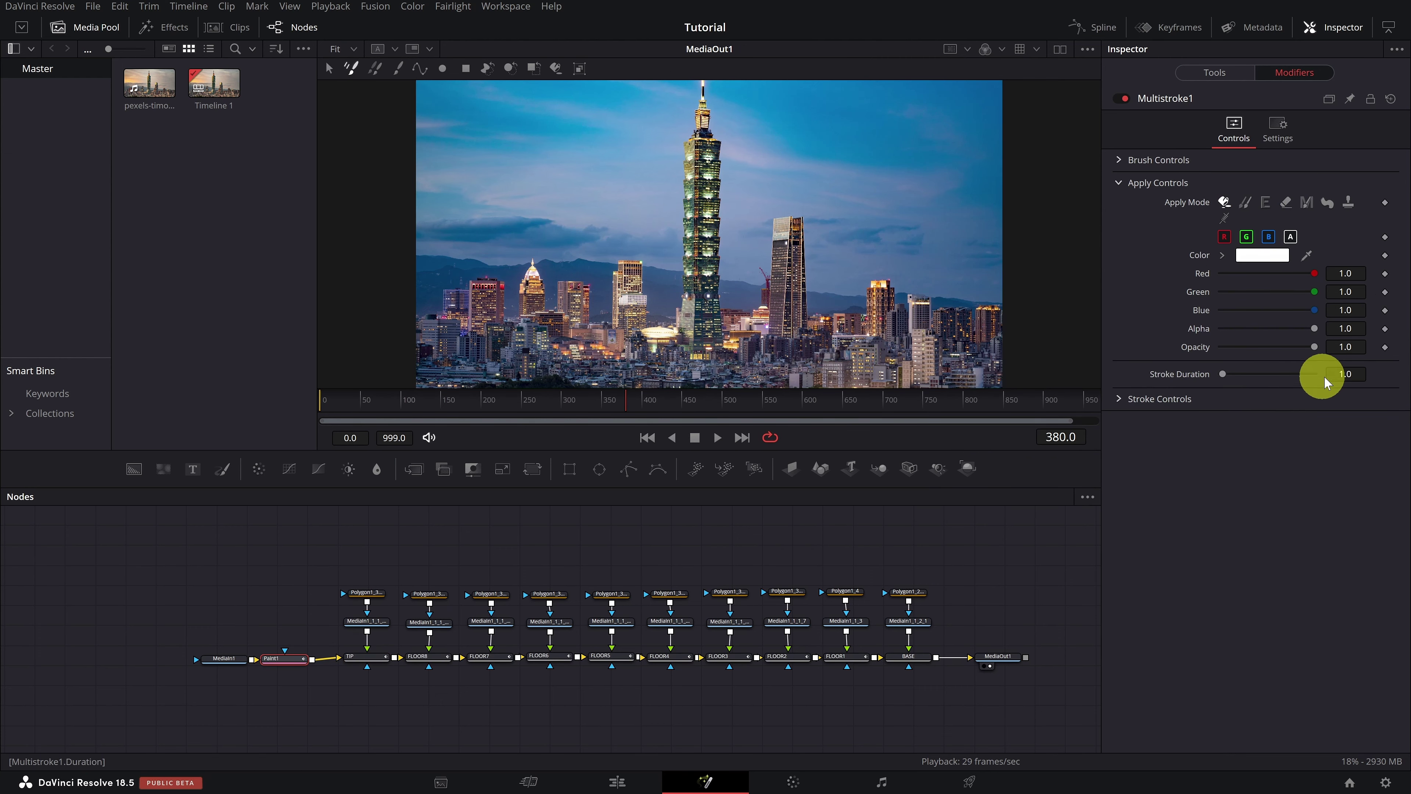
type("380")
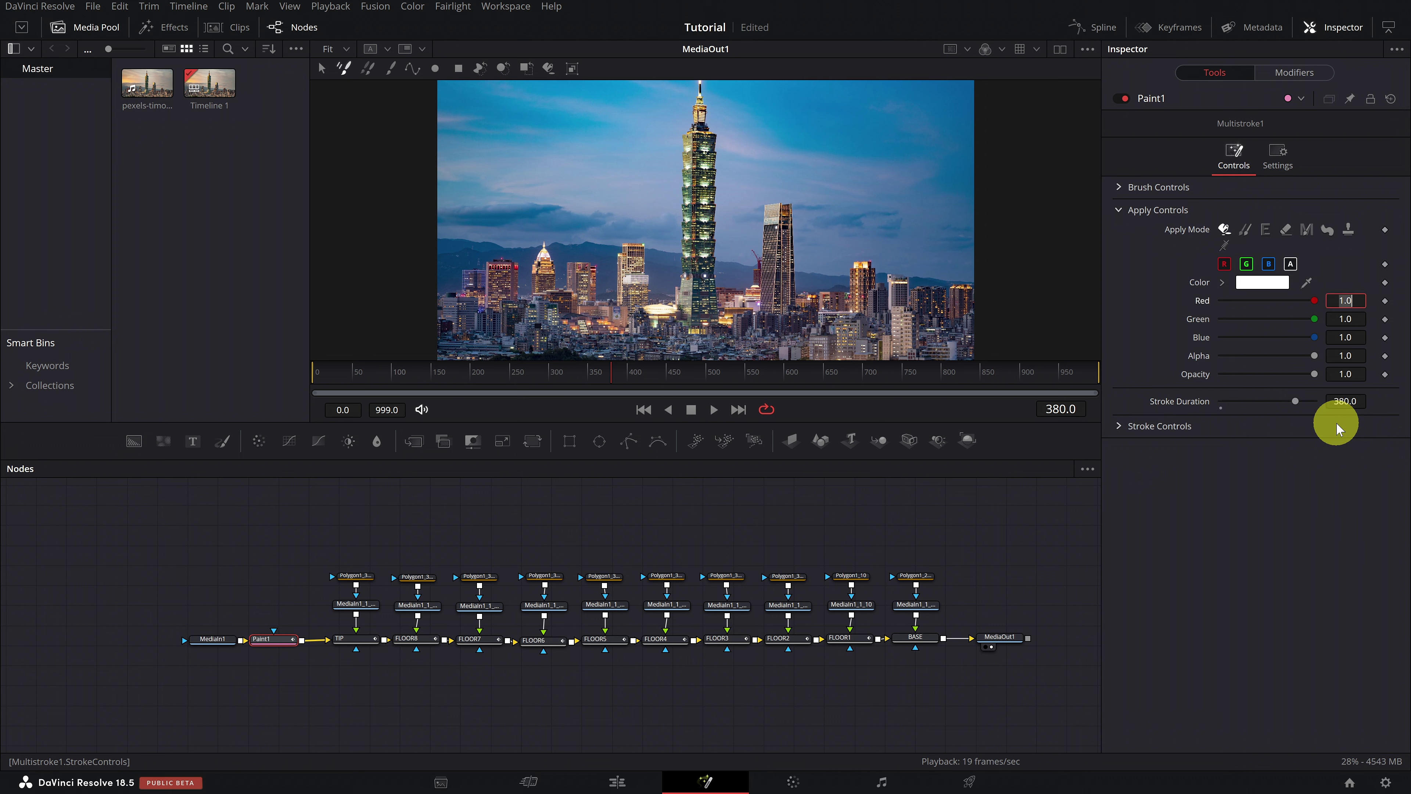
left_click_drag(639, 378, 276, 384)
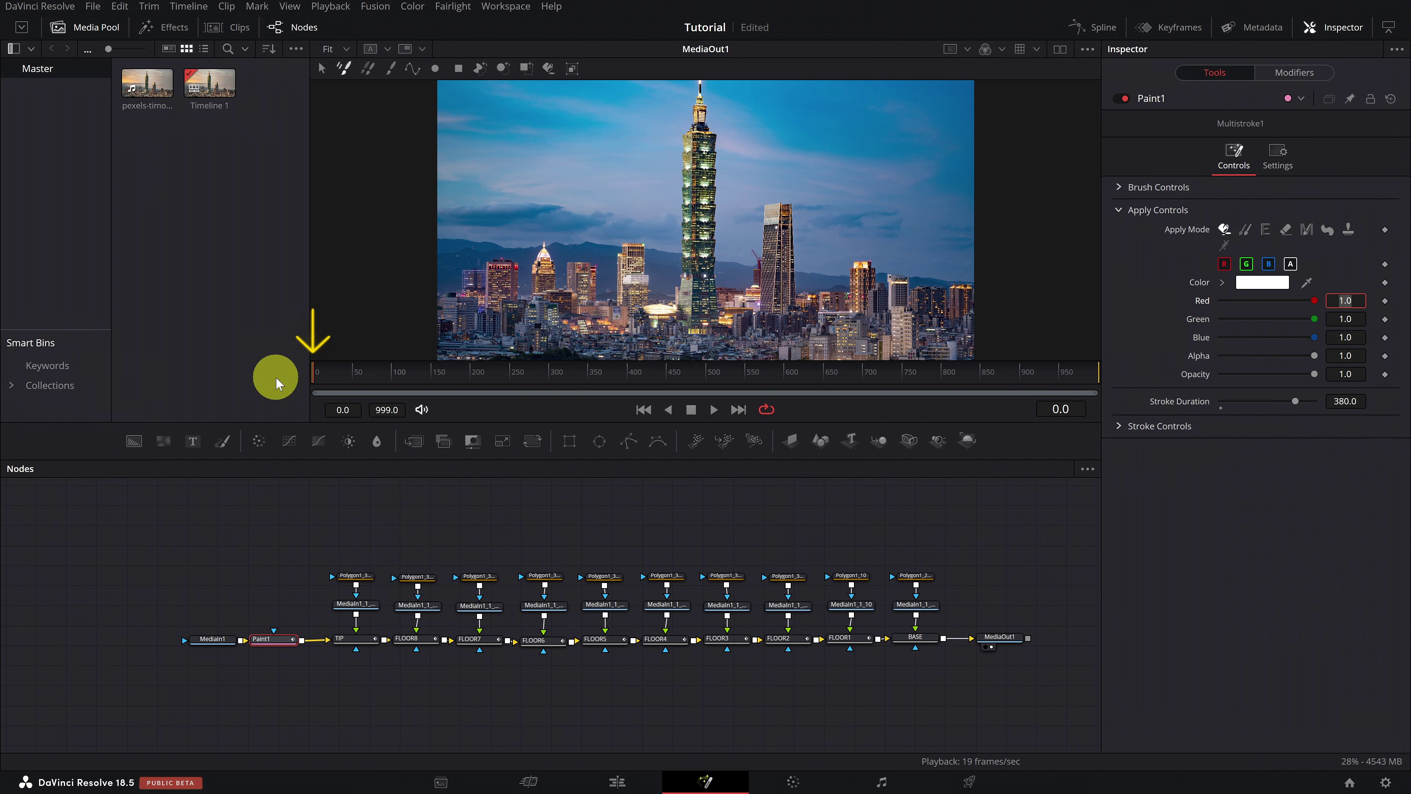
left_click(1245, 229)
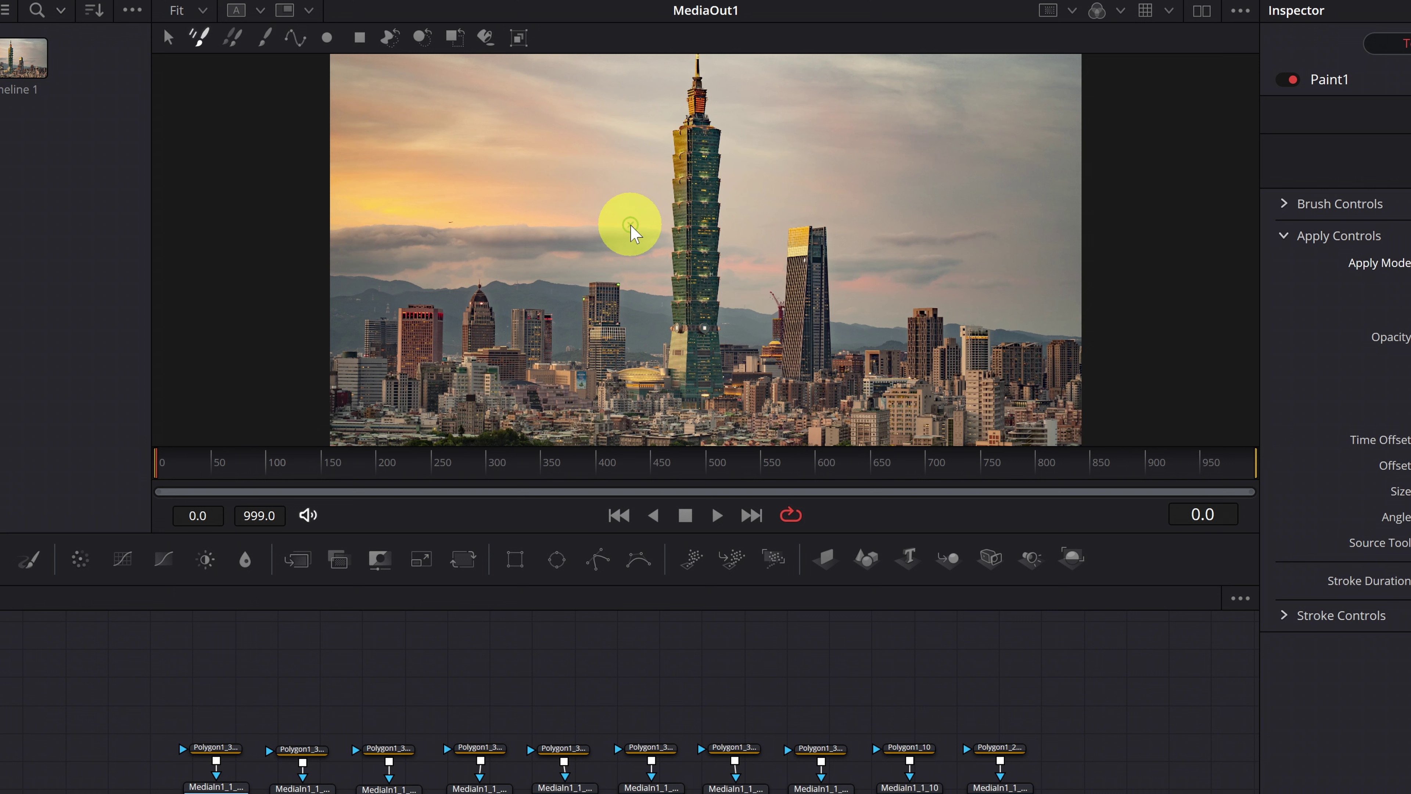
Step: Enlarge the clone brush, zoom the viewer, and clone sky over the tower
left_click_drag(640, 223, 642, 223)
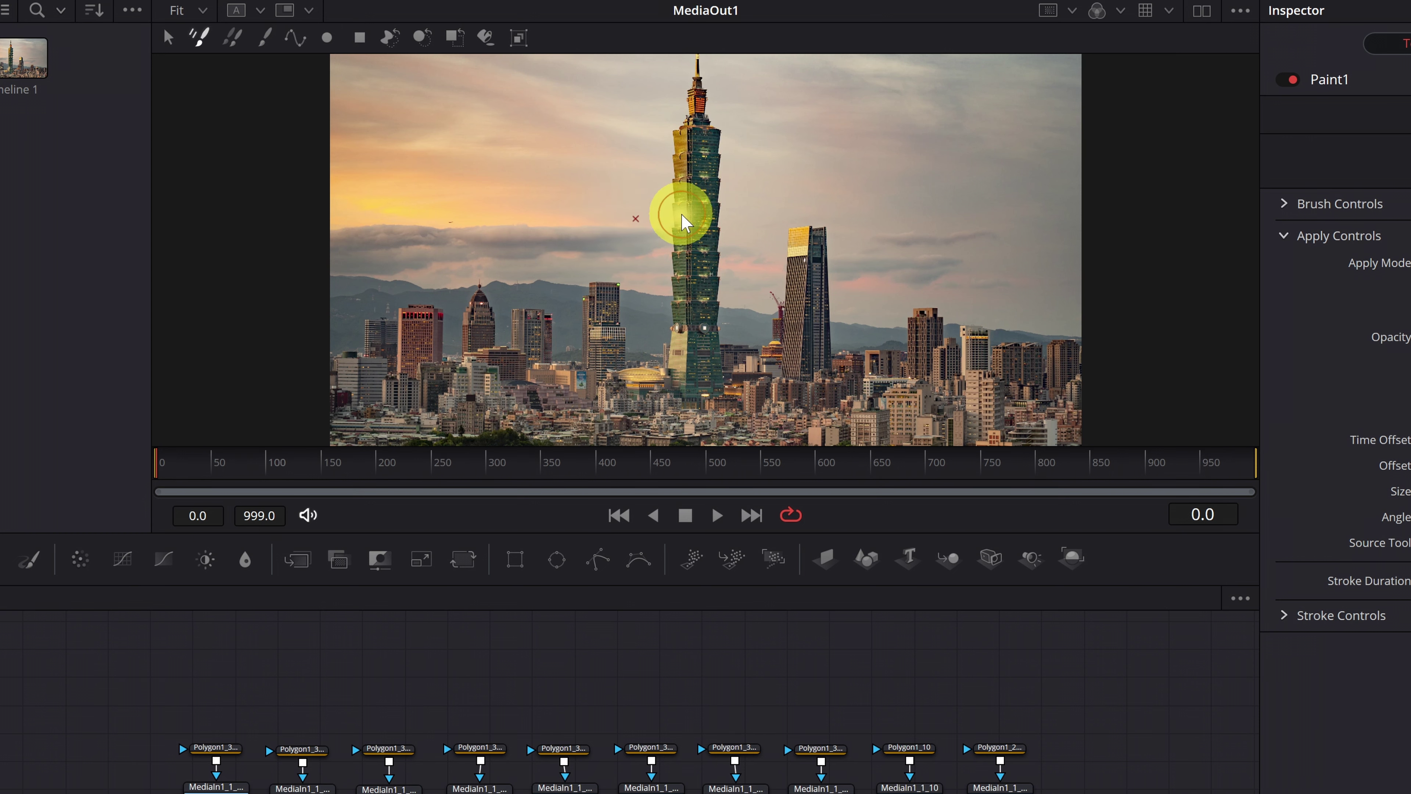
scroll(683, 213, "up", 3)
scroll(681, 204, "up", 2)
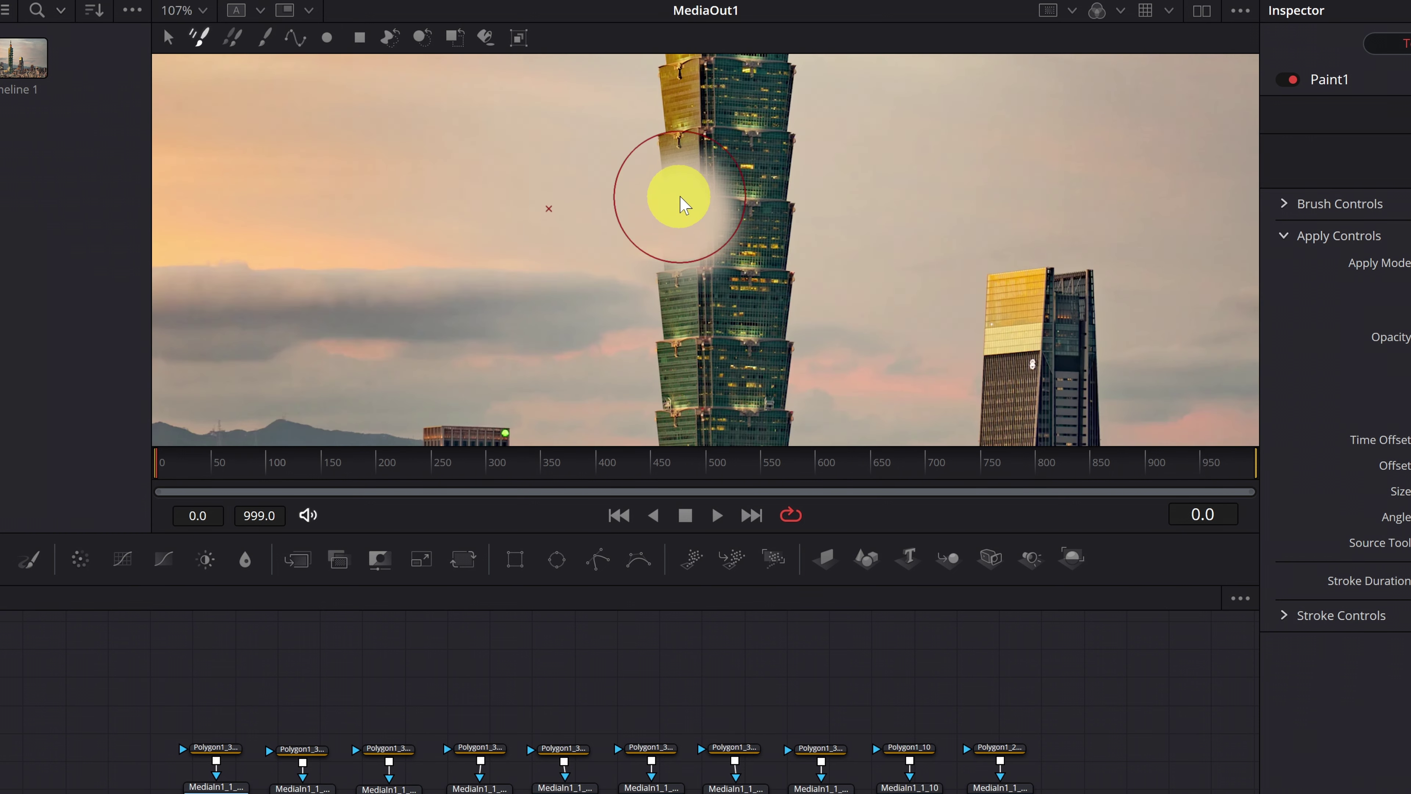
left_click_drag(699, 199, 684, 277)
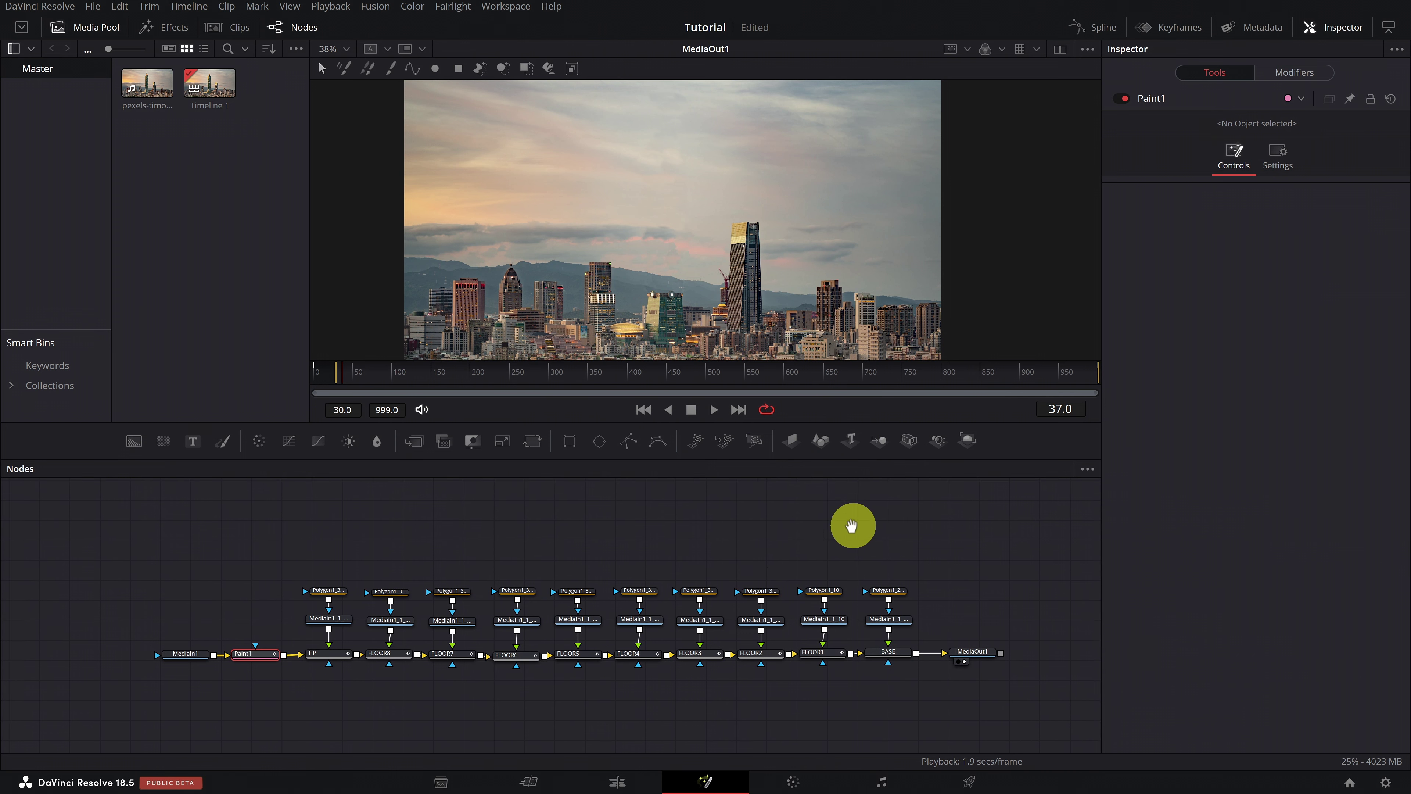
Step: Move the MediaOut1 node further right in the node graph
scroll(854, 523, "right", 5)
left_click(796, 657)
left_click_drag(795, 657, 920, 664)
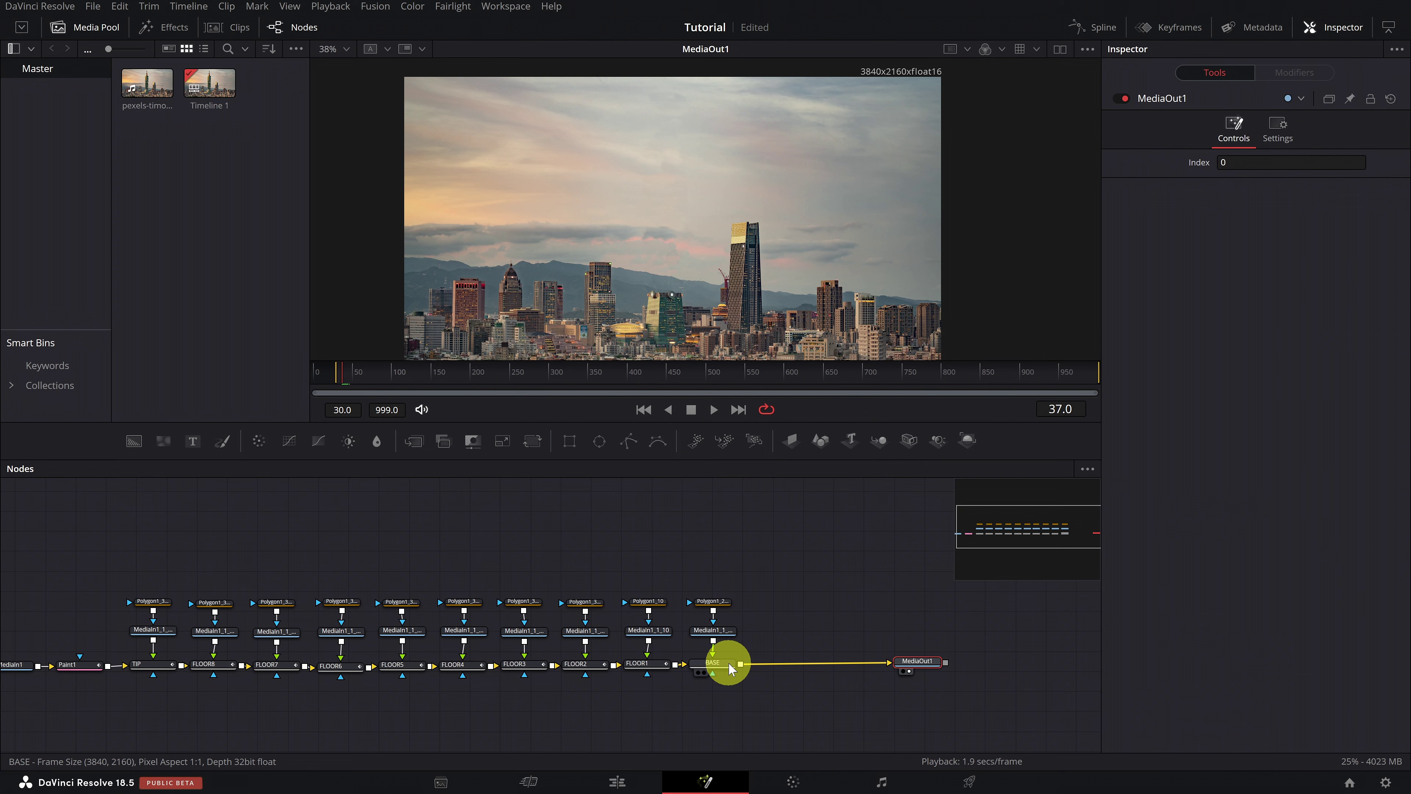
Step: Insert an Optical Flow node after the BASE merge
left_click(728, 662)
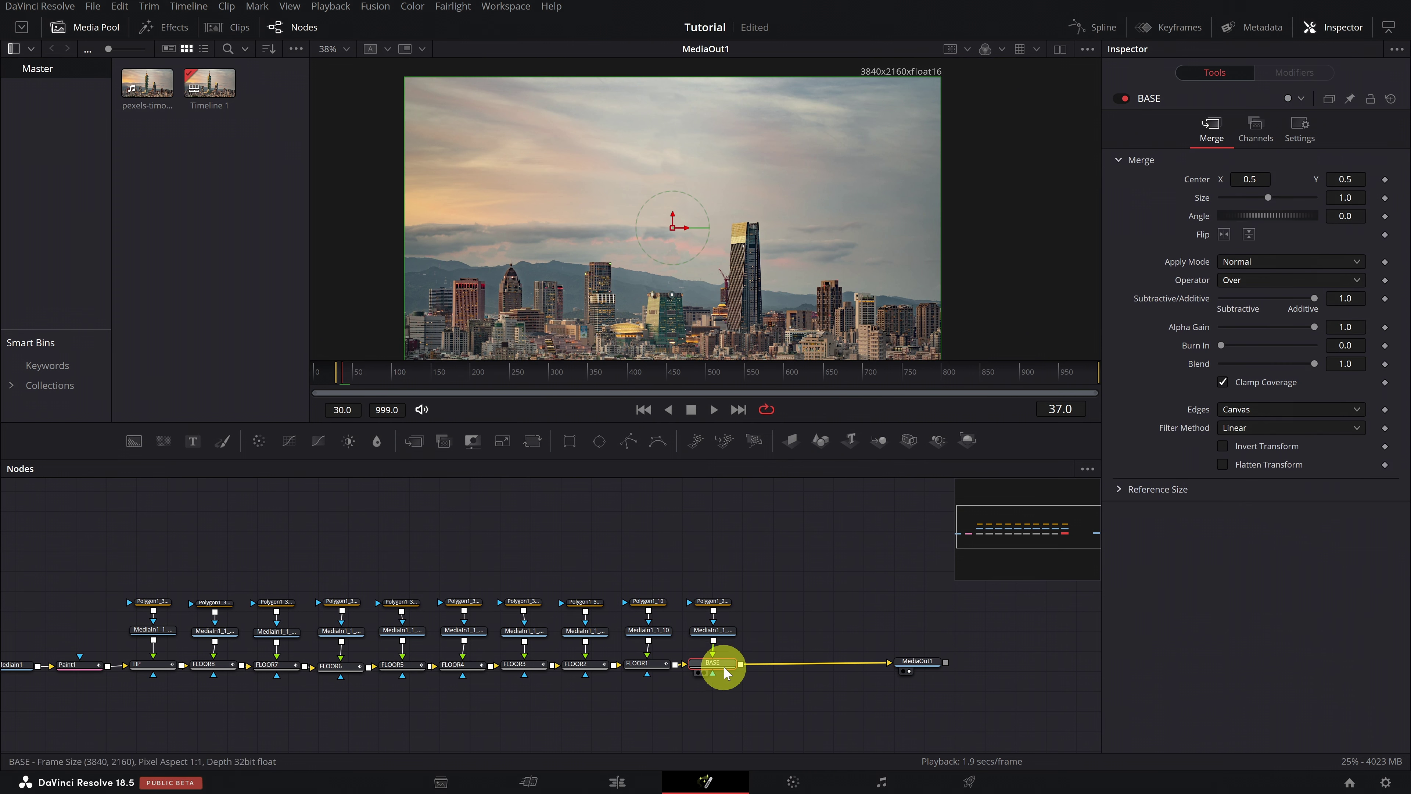
key("shift+space")
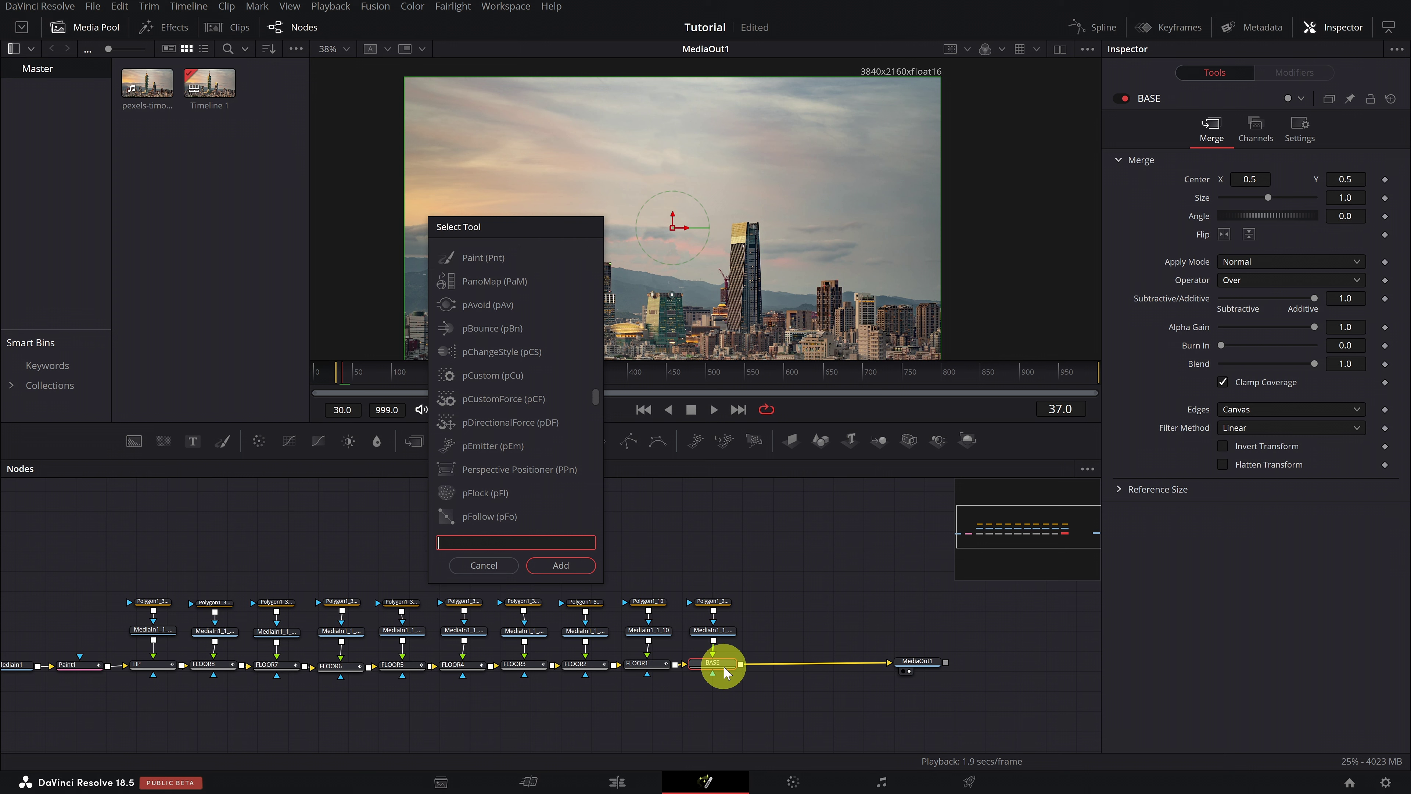
type("opti")
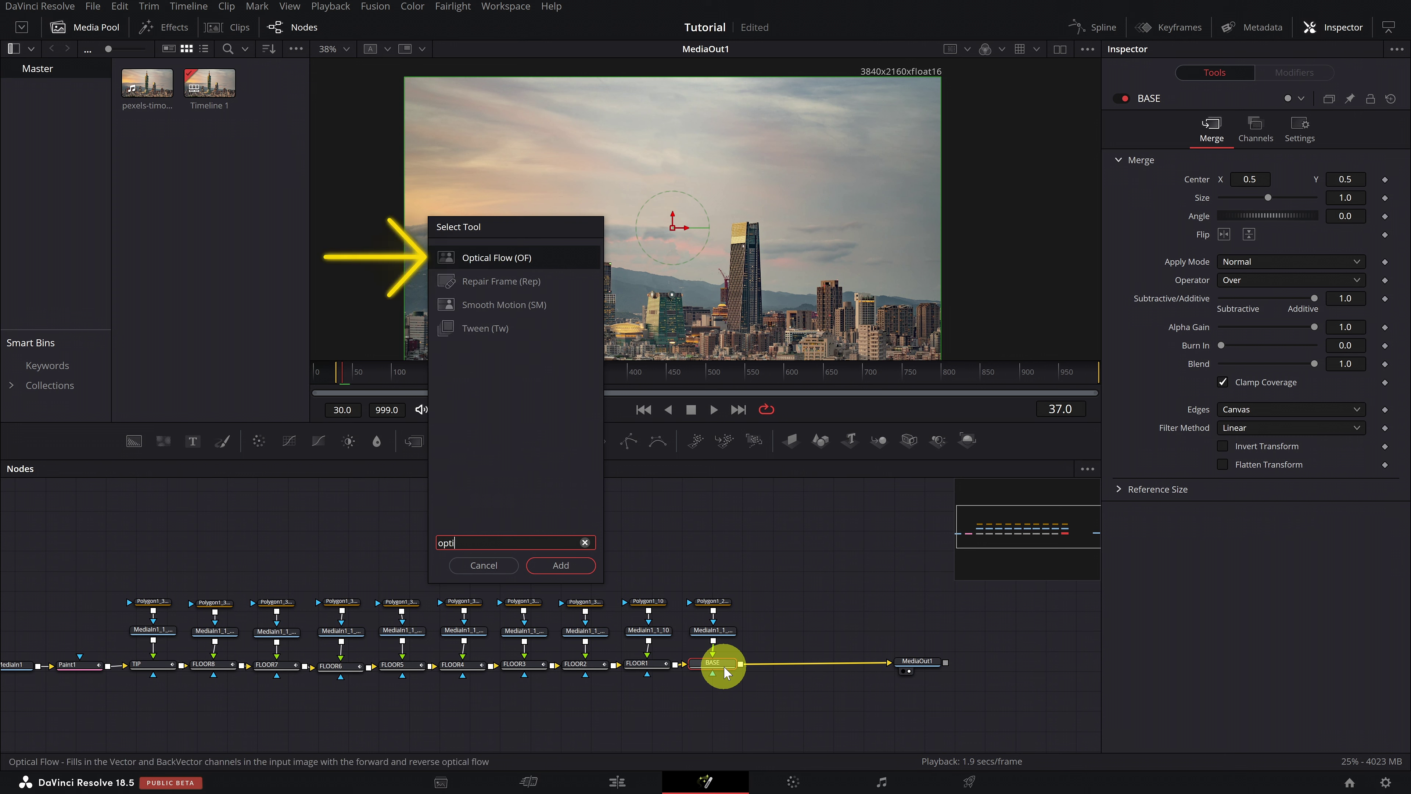
key("Return")
Step: Add a Vector Motion Blur node and raise its Scale to 3.07
key("shift+space")
type("vecto")
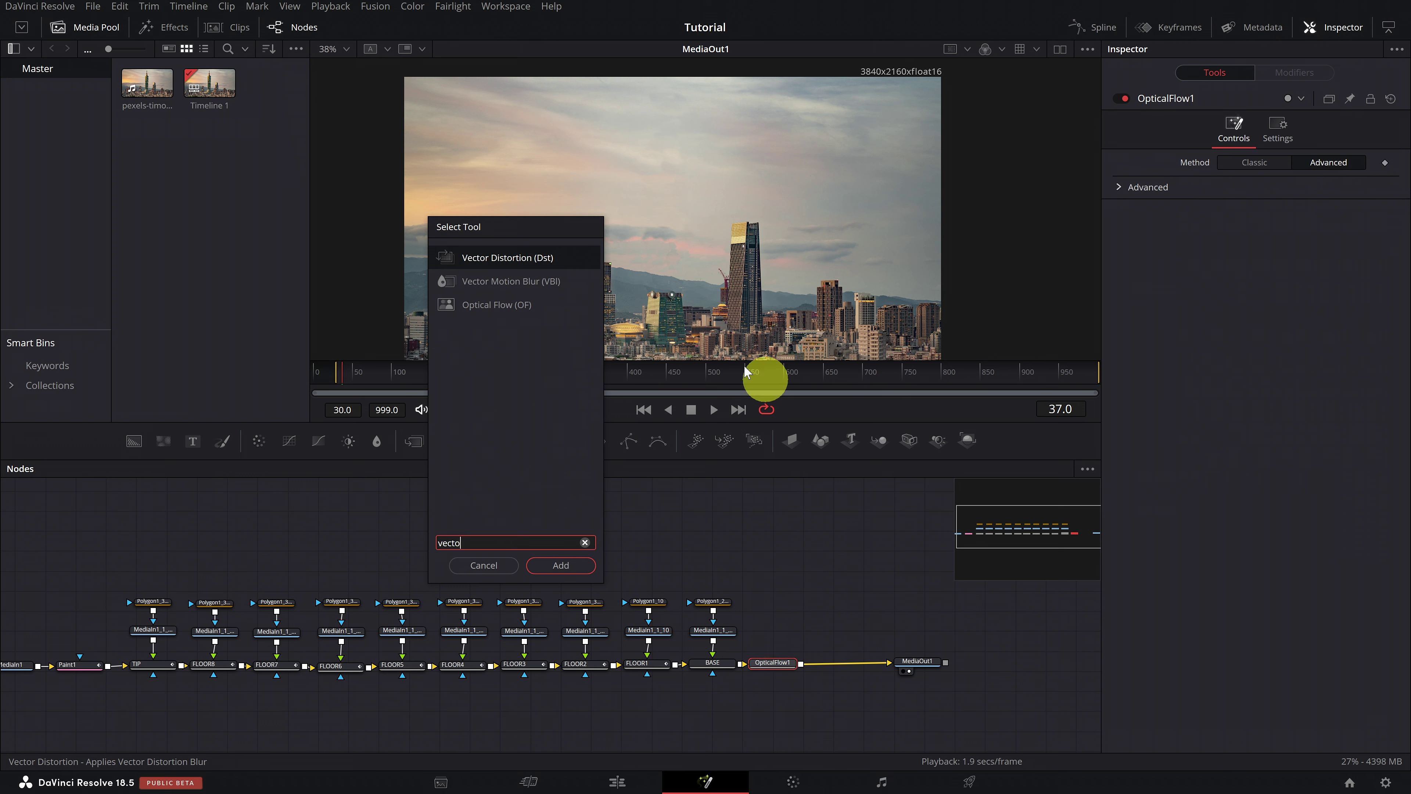
left_click(536, 281)
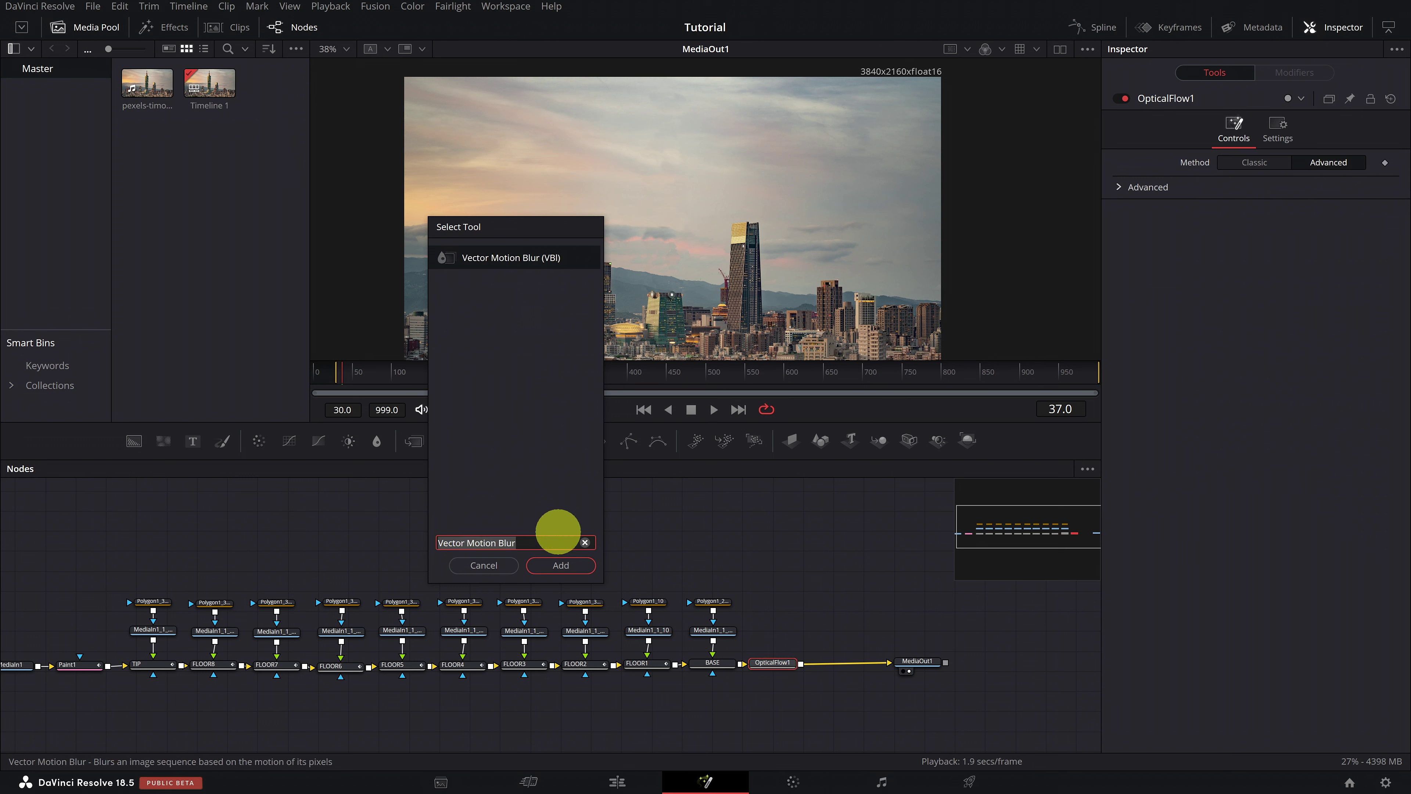
left_click(560, 565)
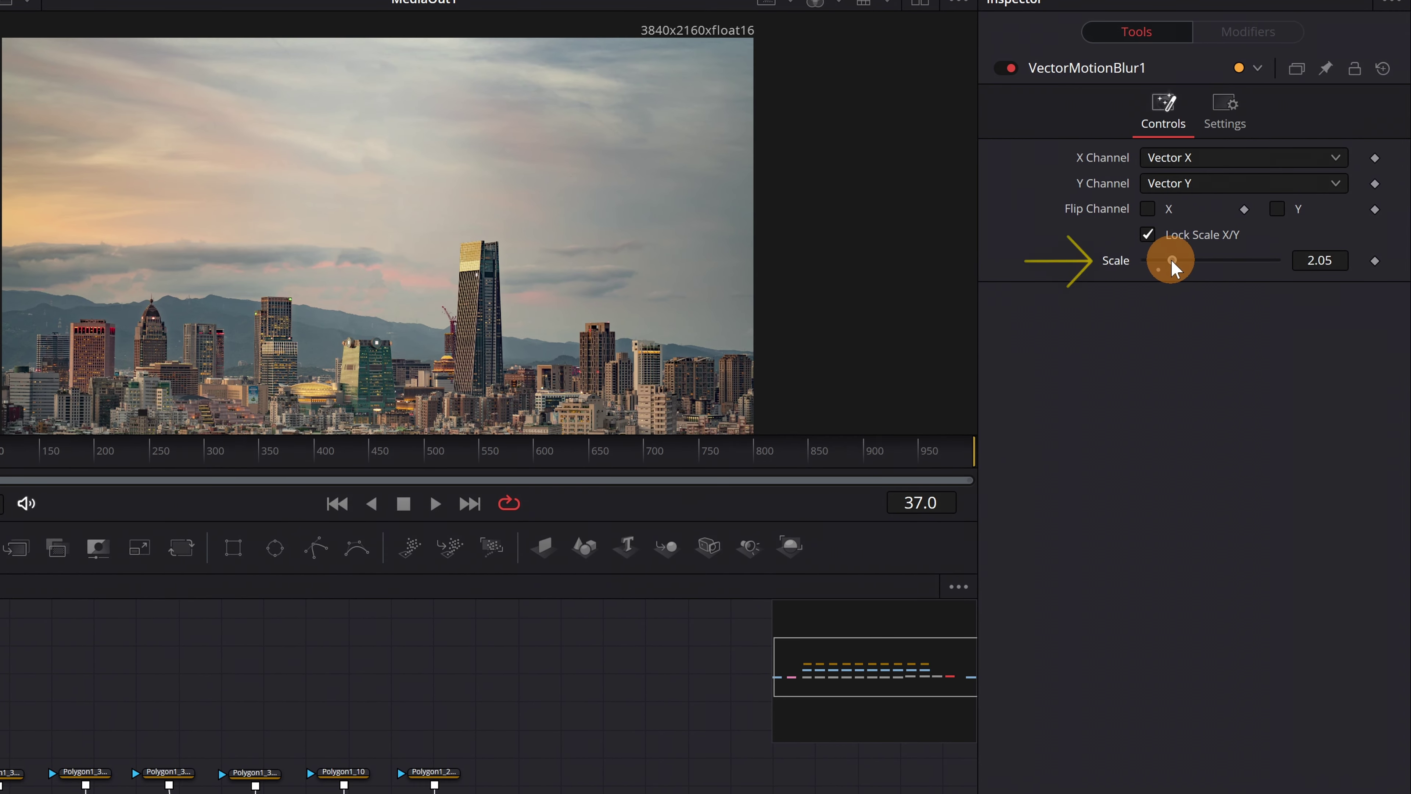
left_click_drag(1173, 259, 1185, 259)
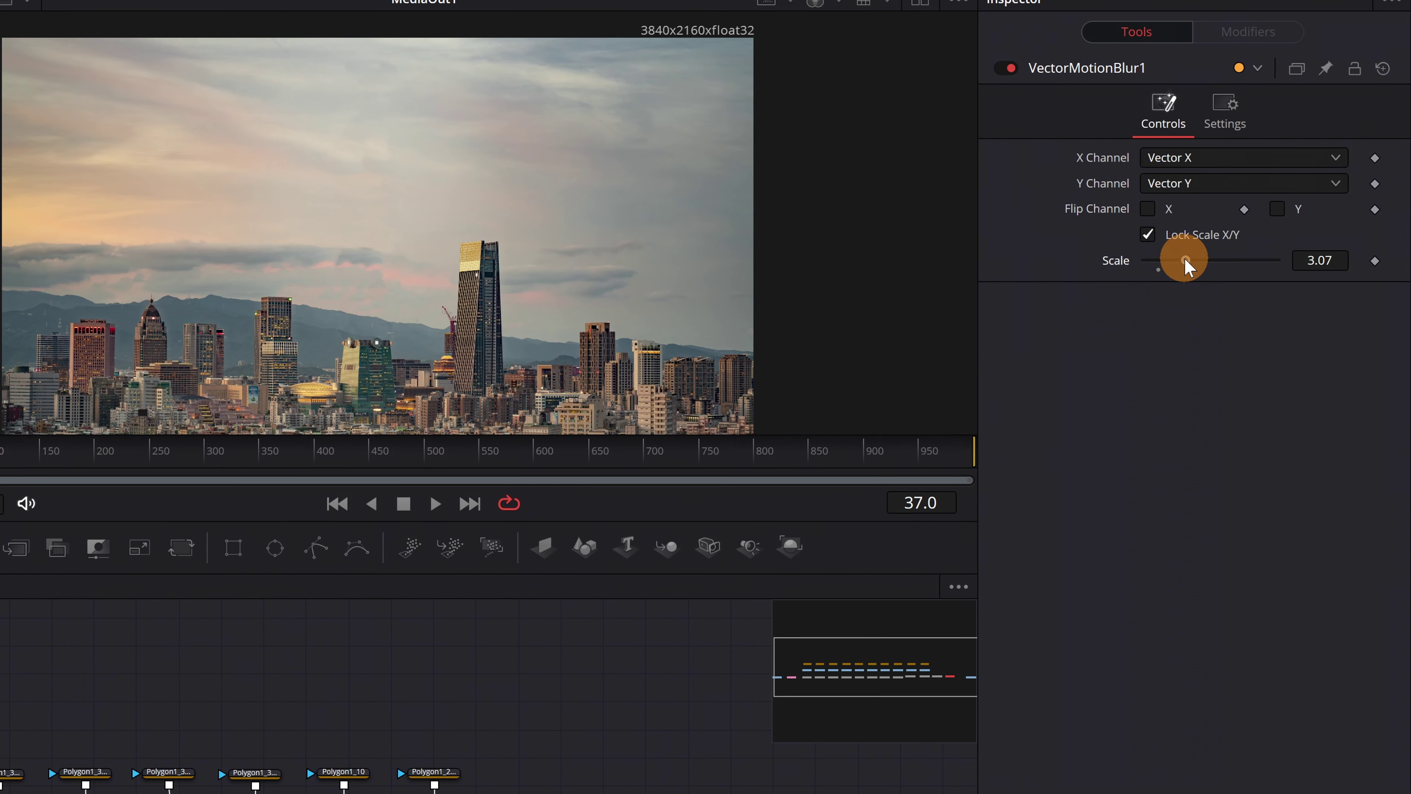